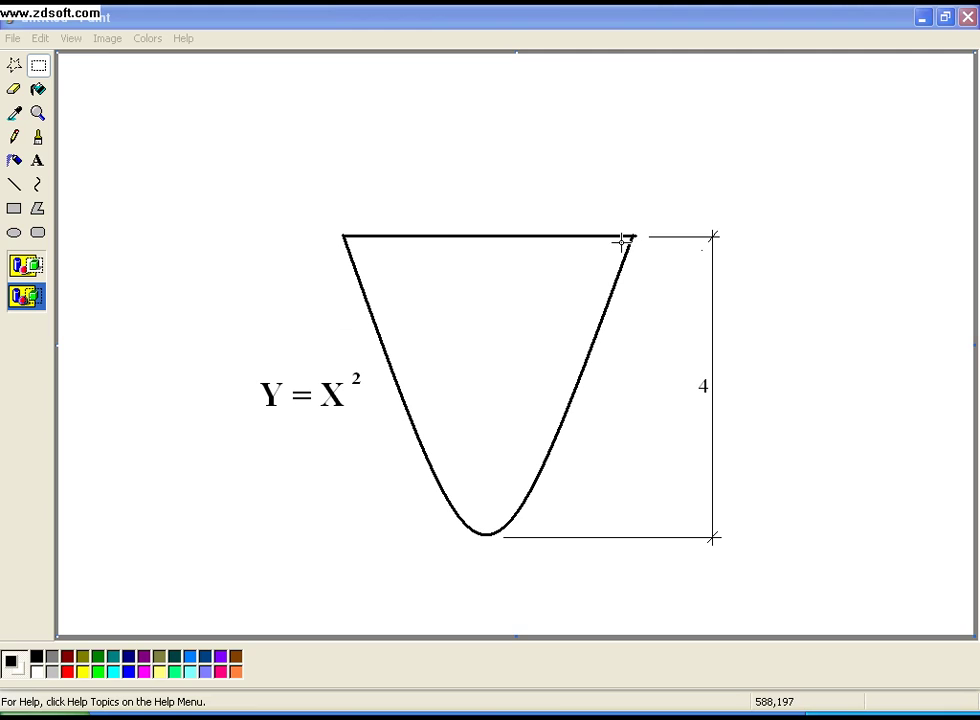
{"action": "left_click", "coordinate": [420, 716]}
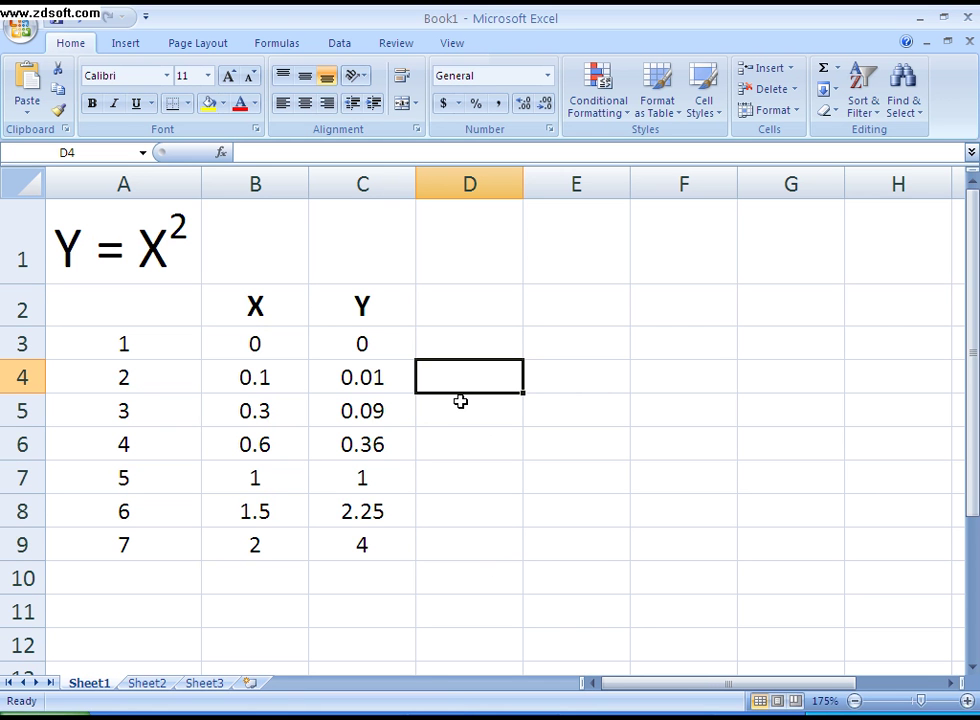
{"action": "left_click", "coordinate": [392, 346]}
{"action": "double_click", "coordinate": [385, 343]}
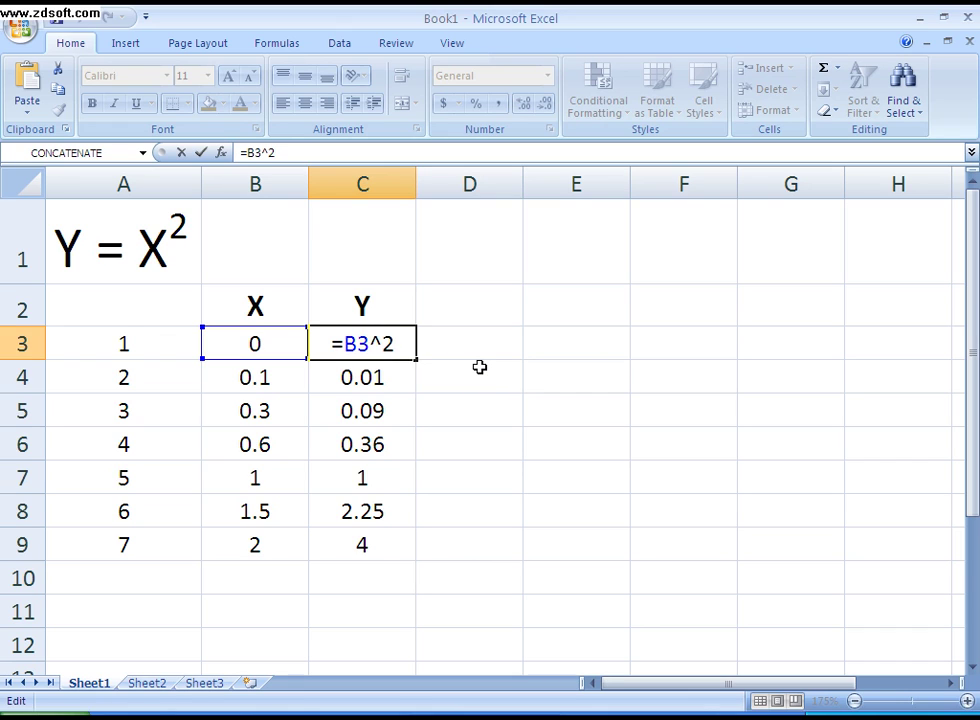
{"action": "key", "text": "Escape"}
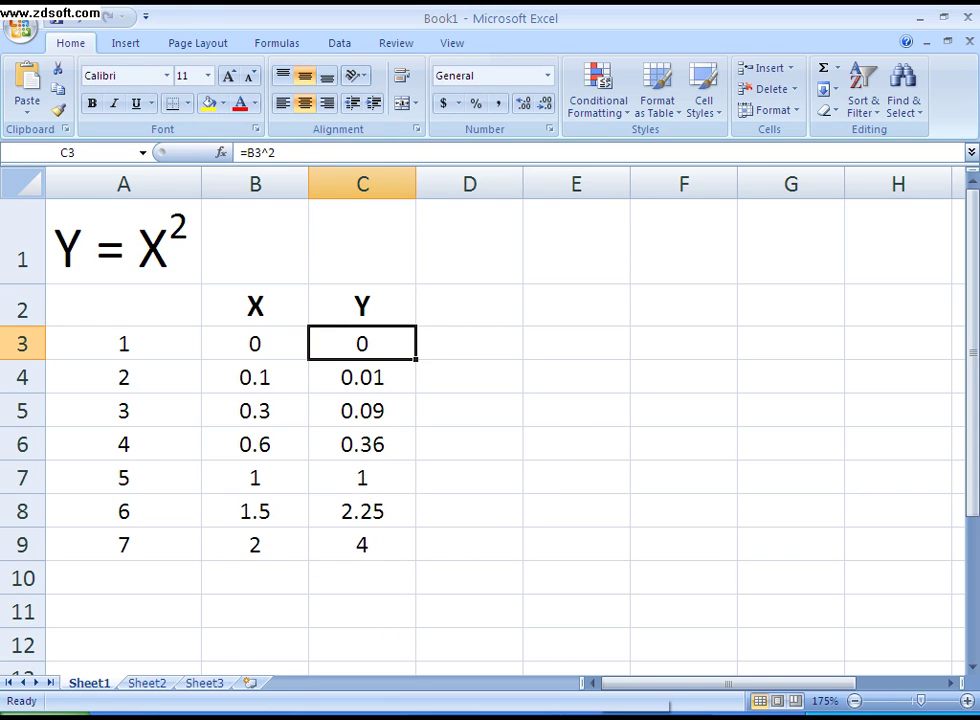
{"action": "left_click", "coordinate": [600, 712]}
{"action": "left_click", "coordinate": [510, 713]}
{"action": "left_click", "coordinate": [375, 715]}
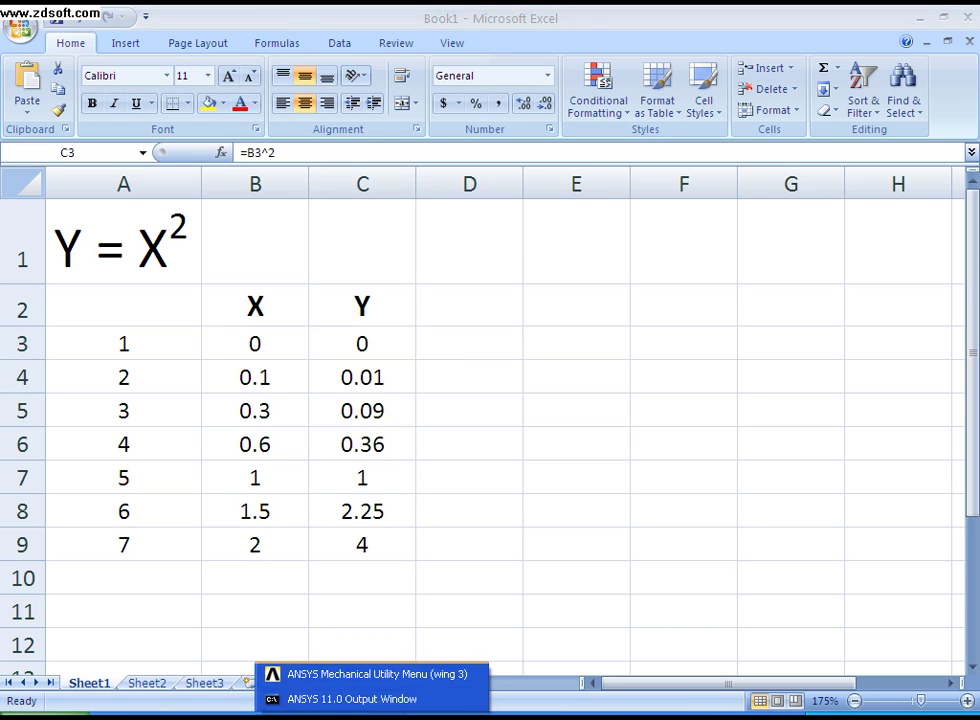
Filter the GUI preferences to show structural options only
{"action": "left_click", "coordinate": [365, 680]}
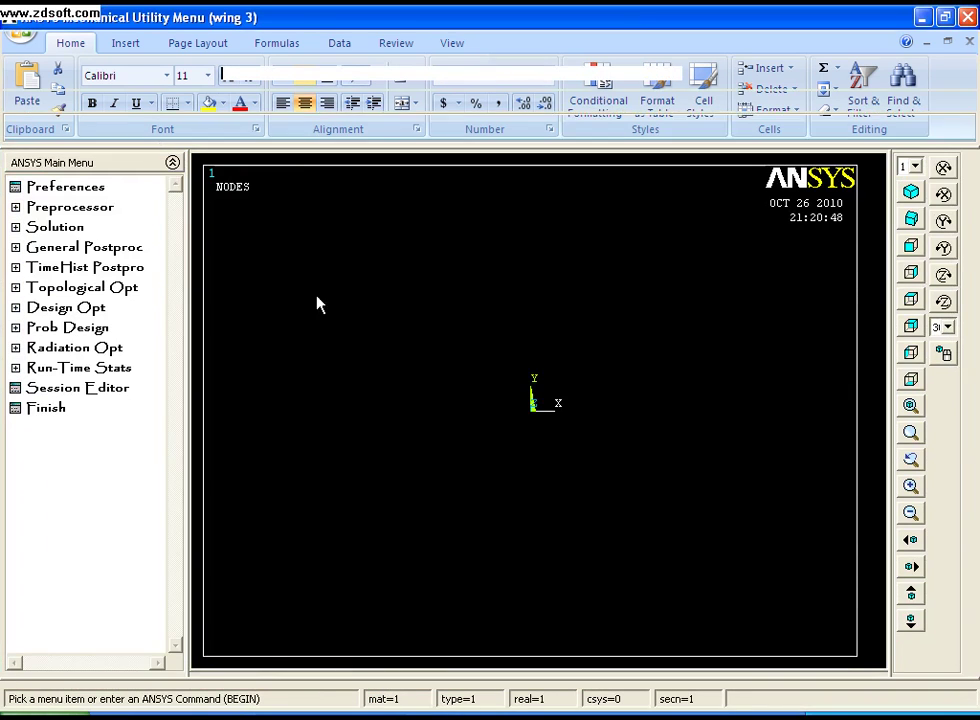
{"action": "left_click", "coordinate": [88, 193]}
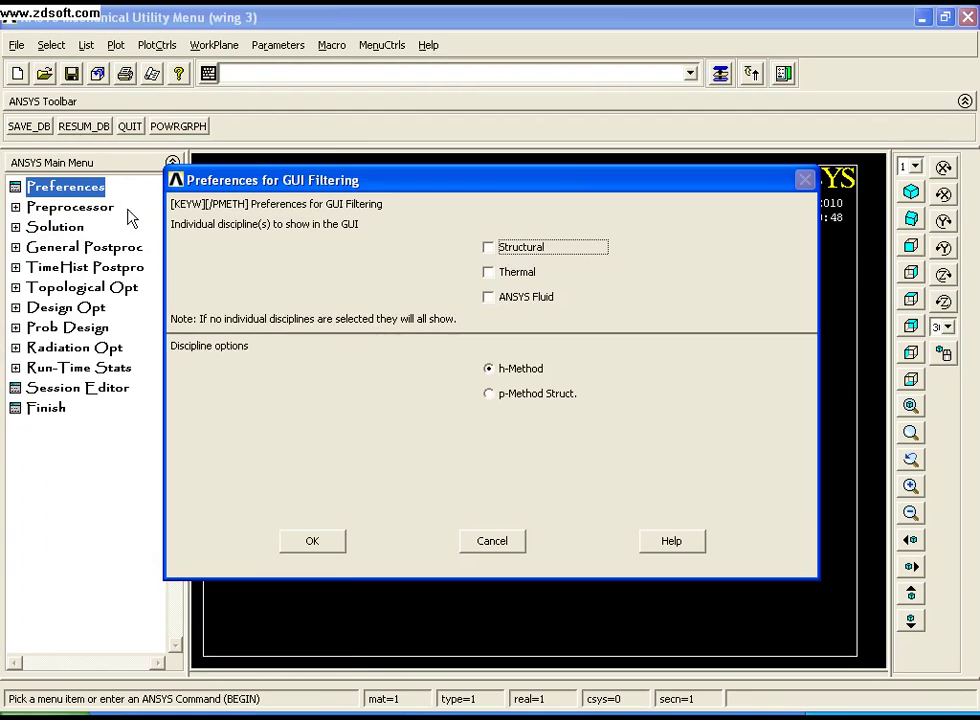
{"action": "left_click", "coordinate": [488, 247]}
{"action": "left_click", "coordinate": [340, 541]}
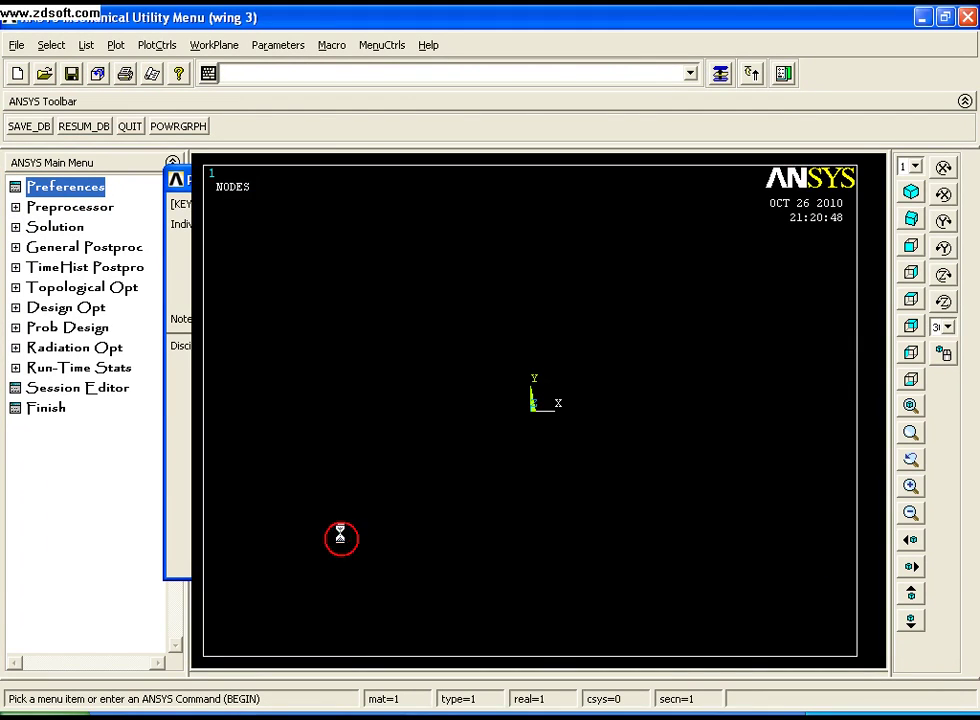
Add SHELL63 (Elastic 4node 63) as element type 1
{"action": "left_click", "coordinate": [92, 208]}
{"action": "left_click", "coordinate": [100, 230]}
{"action": "left_click", "coordinate": [108, 246]}
{"action": "left_click", "coordinate": [118, 413]}
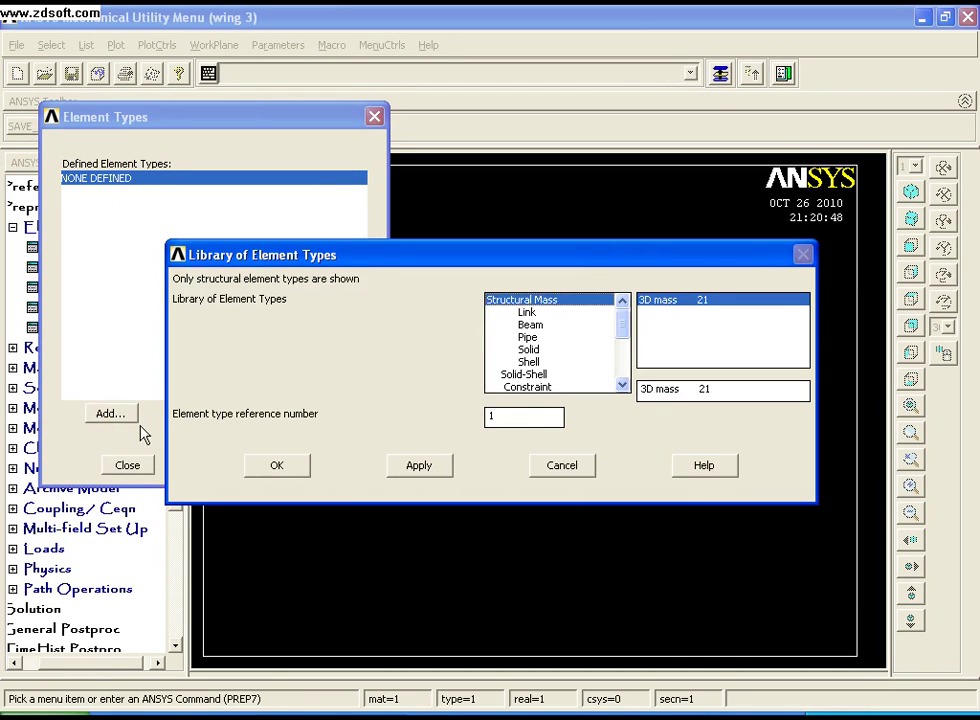
{"action": "left_click", "coordinate": [530, 362]}
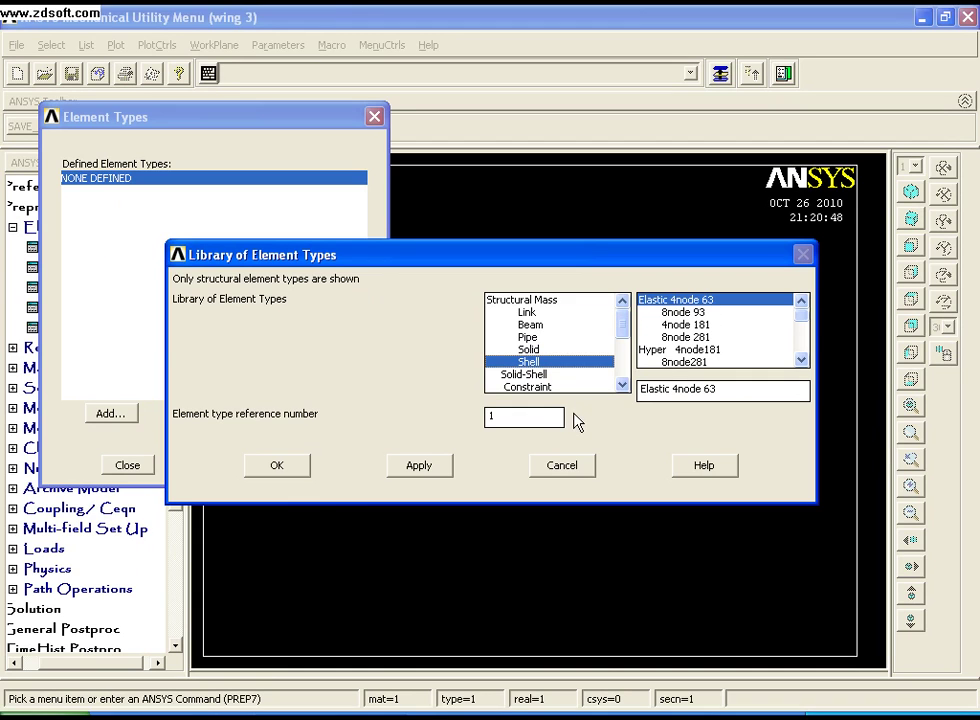
{"action": "left_click", "coordinate": [284, 468]}
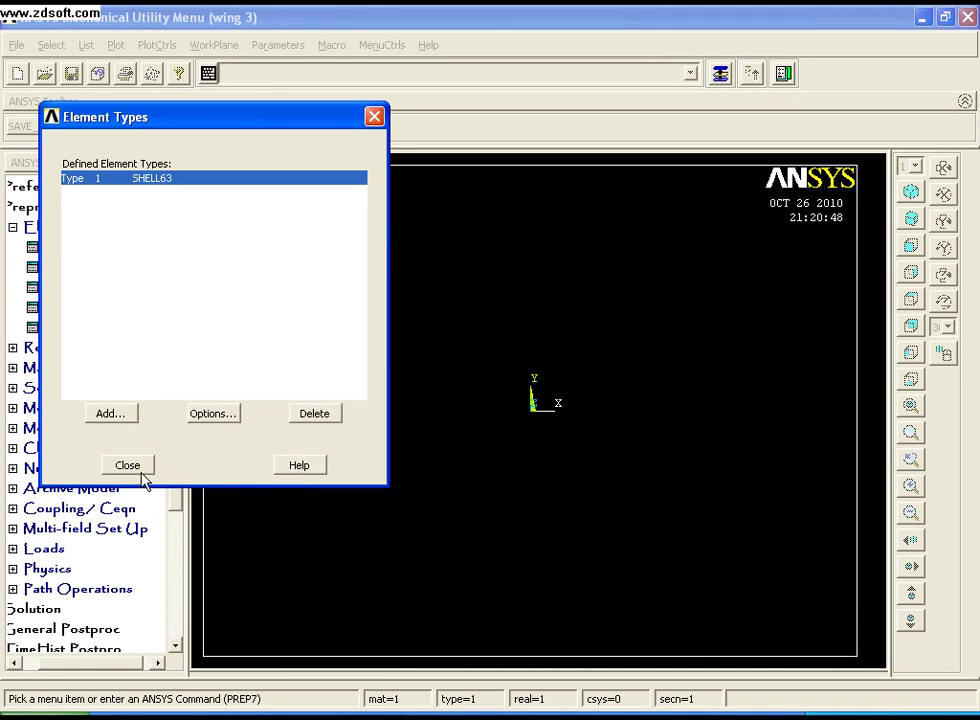
{"action": "left_click", "coordinate": [137, 468]}
Create SHELL63 real constant set 1 with shell thickness .1
{"action": "left_click", "coordinate": [112, 347]}
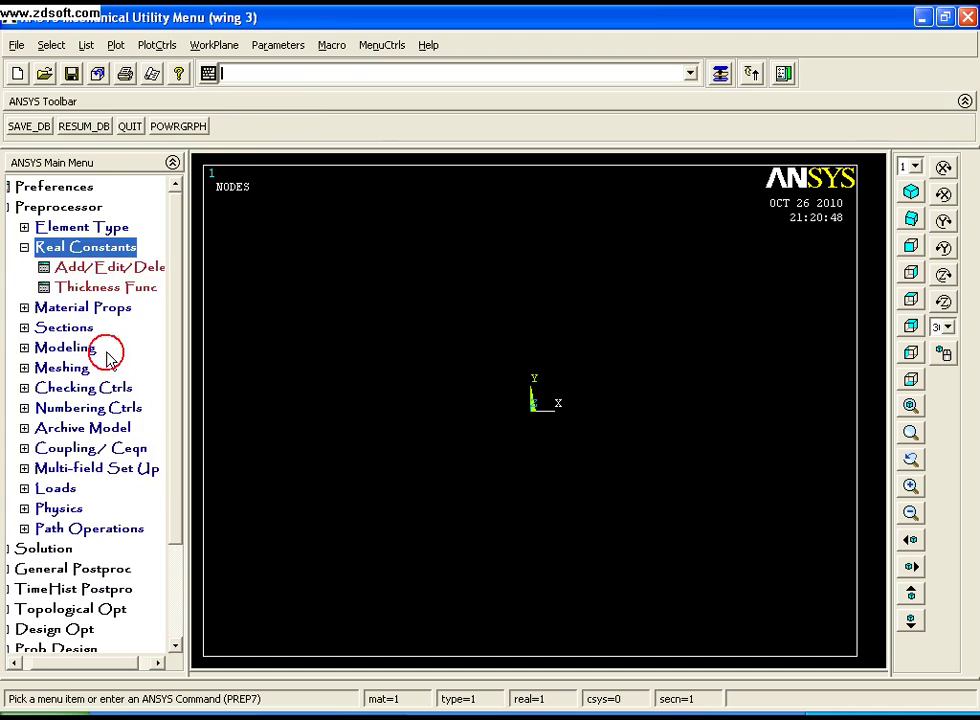
{"action": "left_click", "coordinate": [112, 266]}
{"action": "left_click", "coordinate": [90, 414]}
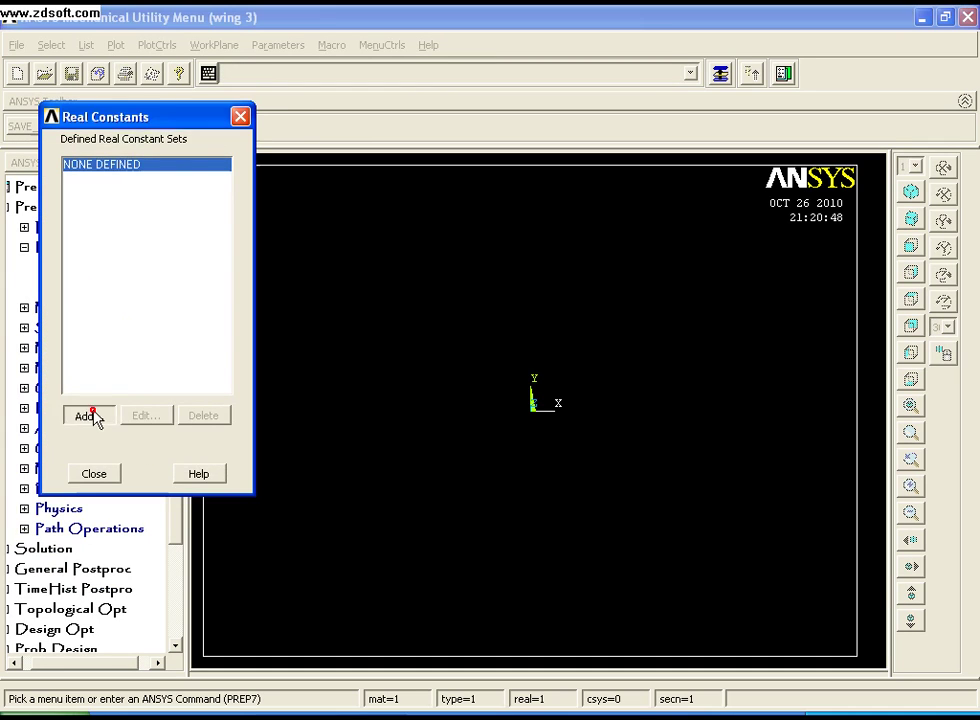
{"action": "left_click", "coordinate": [110, 476]}
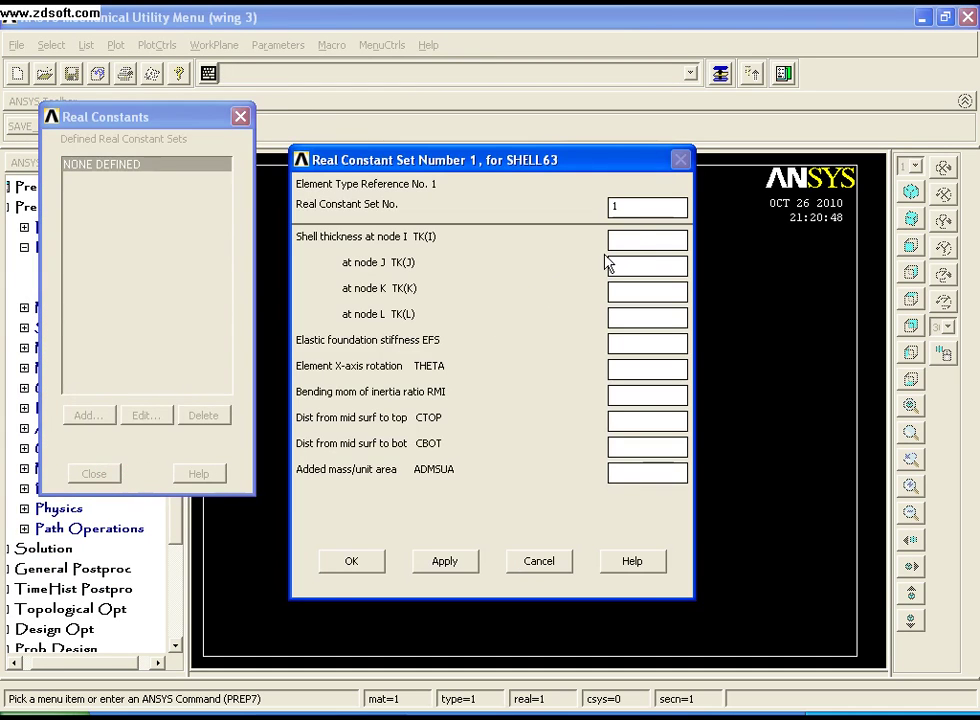
{"action": "left_click", "coordinate": [637, 241]}
{"action": "left_click", "coordinate": [362, 563]}
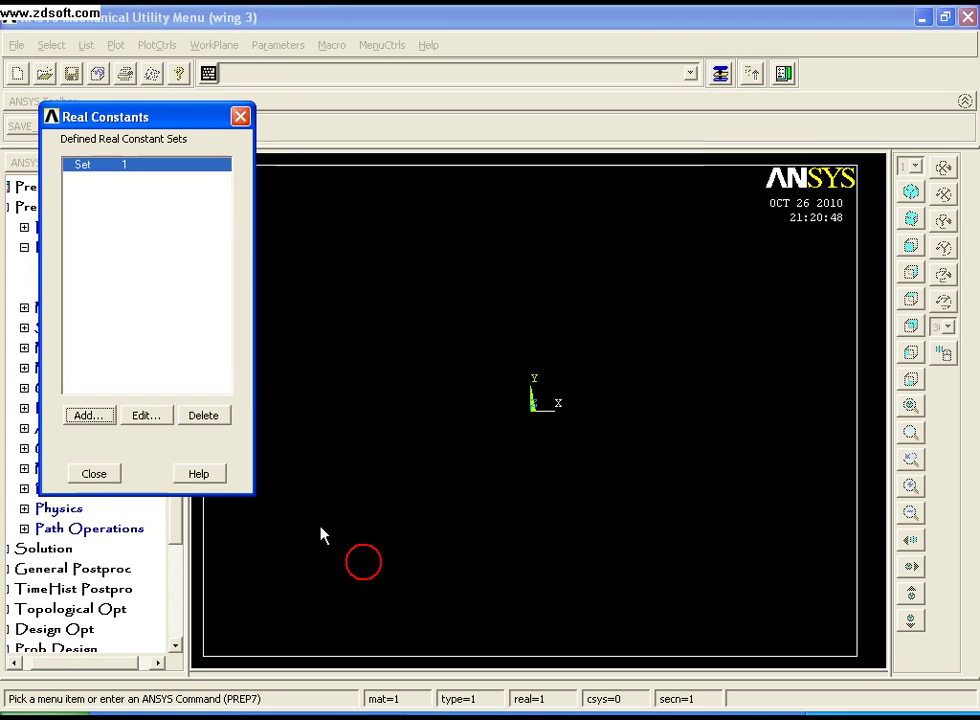
{"action": "left_click", "coordinate": [88, 472]}
{"action": "left_click", "coordinate": [90, 308]}
Give material 1 linear isotropic properties EX 3e7 and PRXY 0.3
{"action": "left_click", "coordinate": [95, 330]}
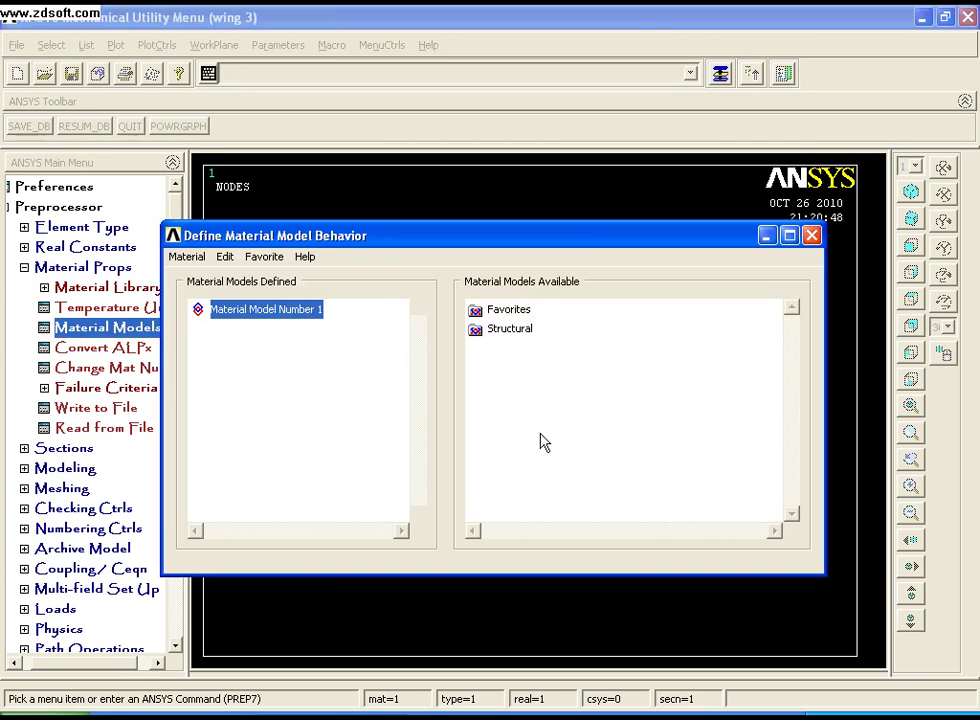
{"action": "double_click", "coordinate": [501, 336]}
{"action": "double_click", "coordinate": [529, 347]}
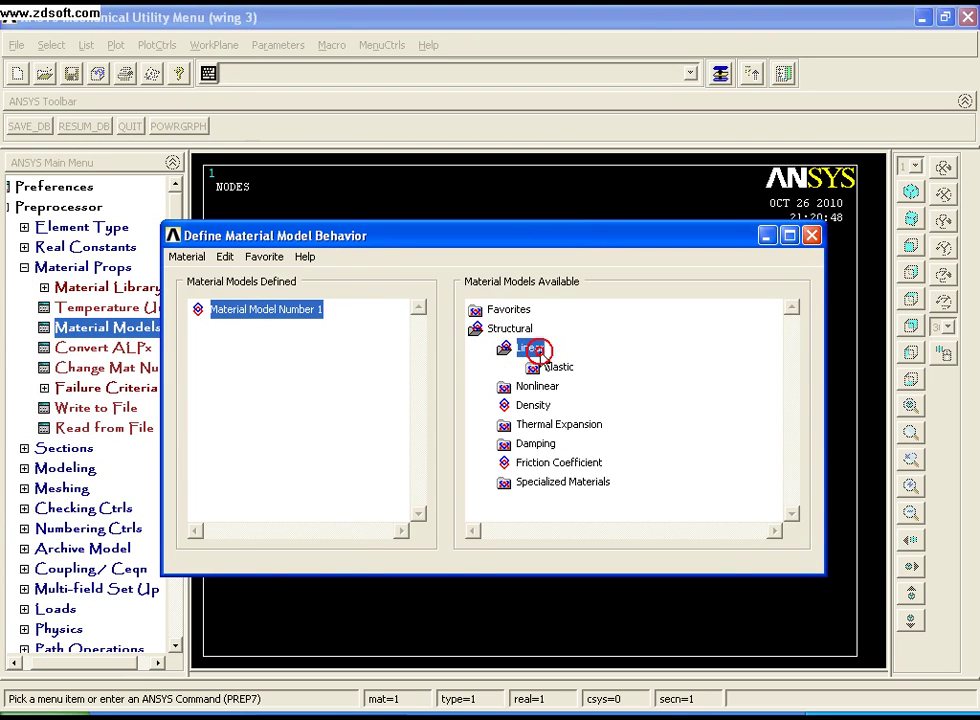
{"action": "double_click", "coordinate": [560, 367]}
{"action": "double_click", "coordinate": [583, 386]}
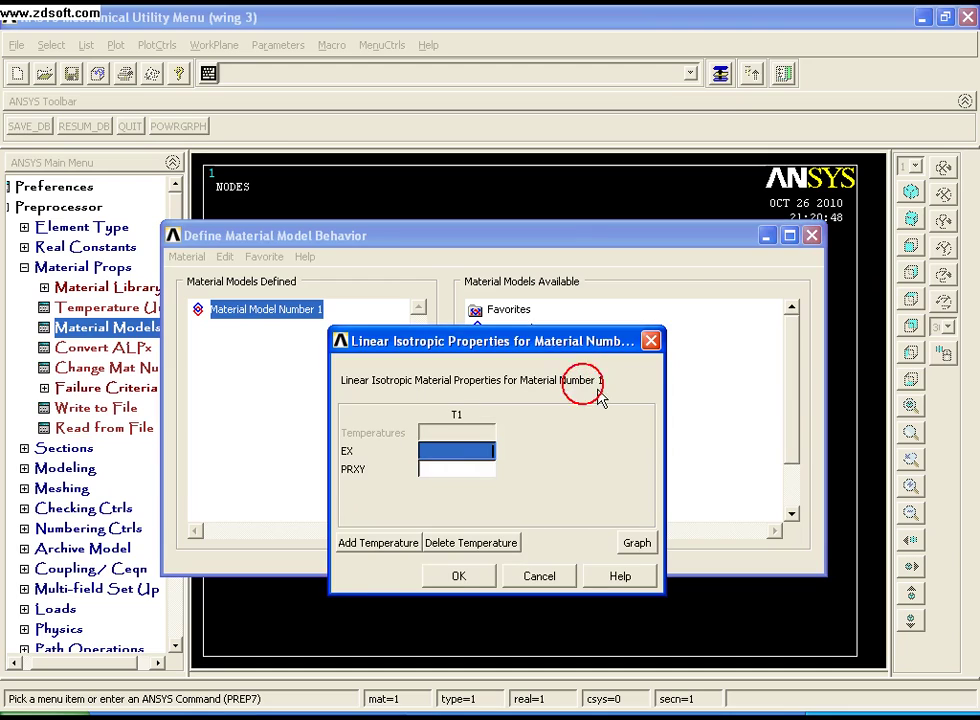
{"action": "type", "text": "3e7"}
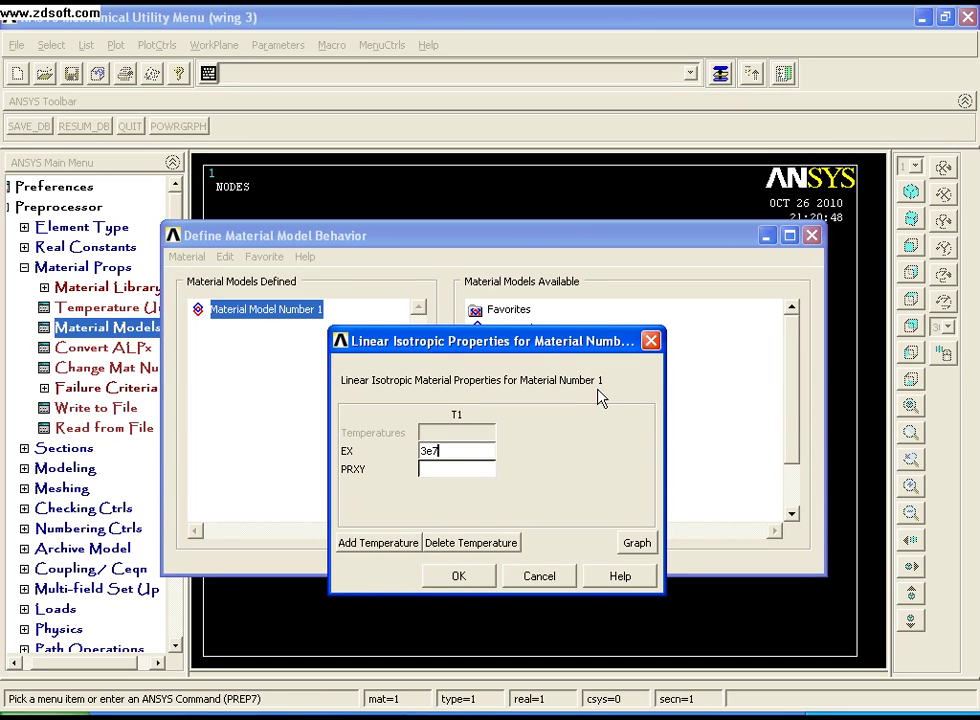
{"action": "key", "text": "Tab"}
{"action": "type", "text": "."}
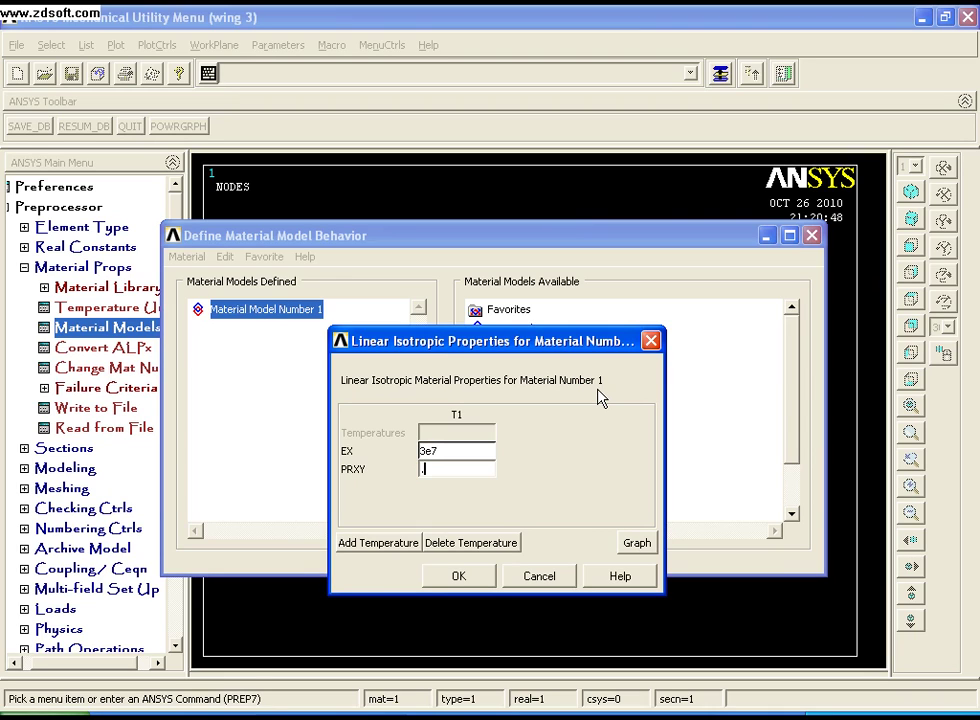
{"action": "left_click", "coordinate": [457, 578]}
Add a density of 1.23 to material 1
{"action": "double_click", "coordinate": [534, 462]}
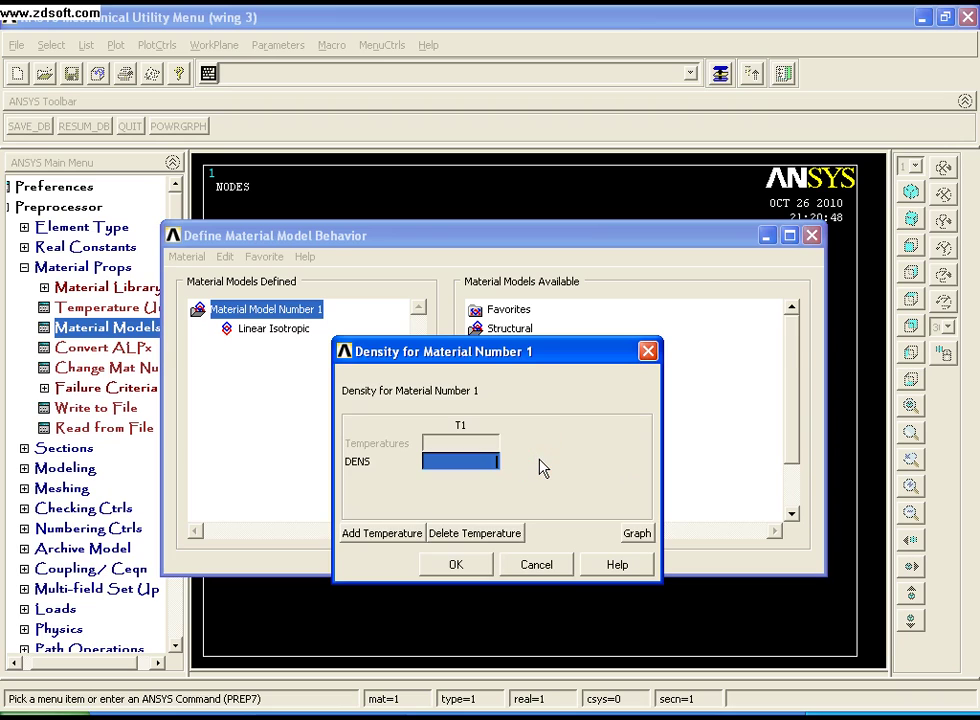
{"action": "type", "text": "1.23"}
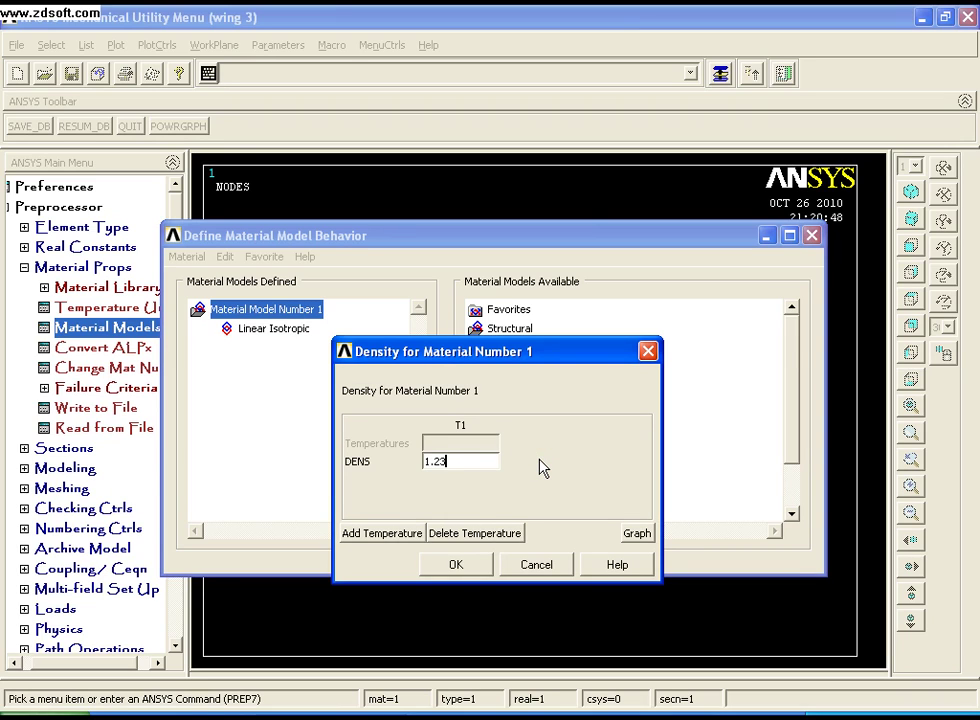
{"action": "left_click", "coordinate": [456, 565]}
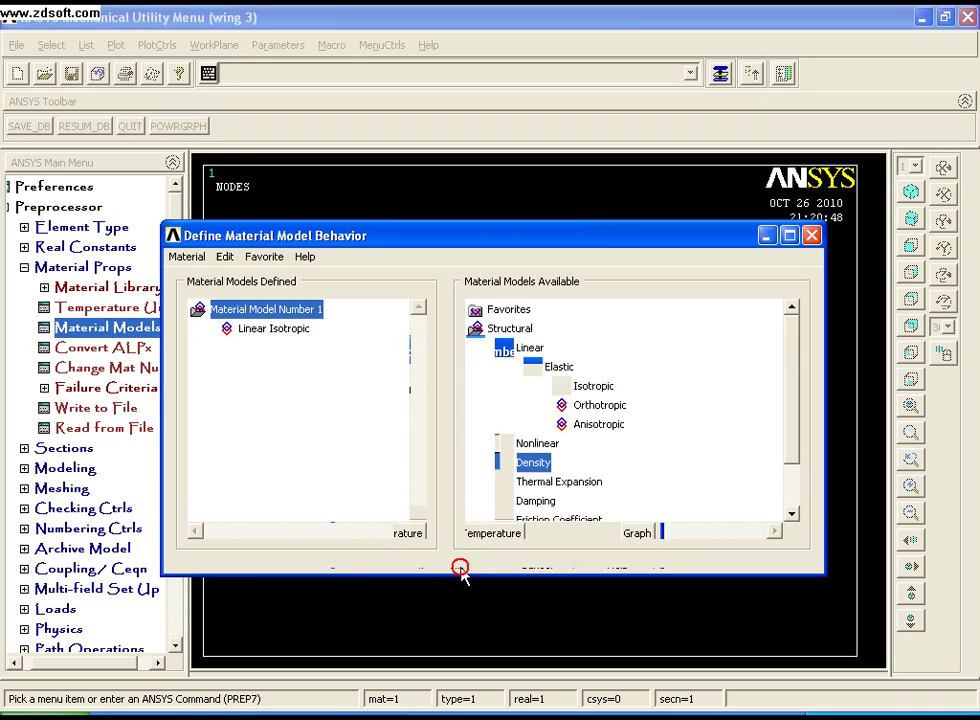
{"action": "left_click", "coordinate": [810, 236]}
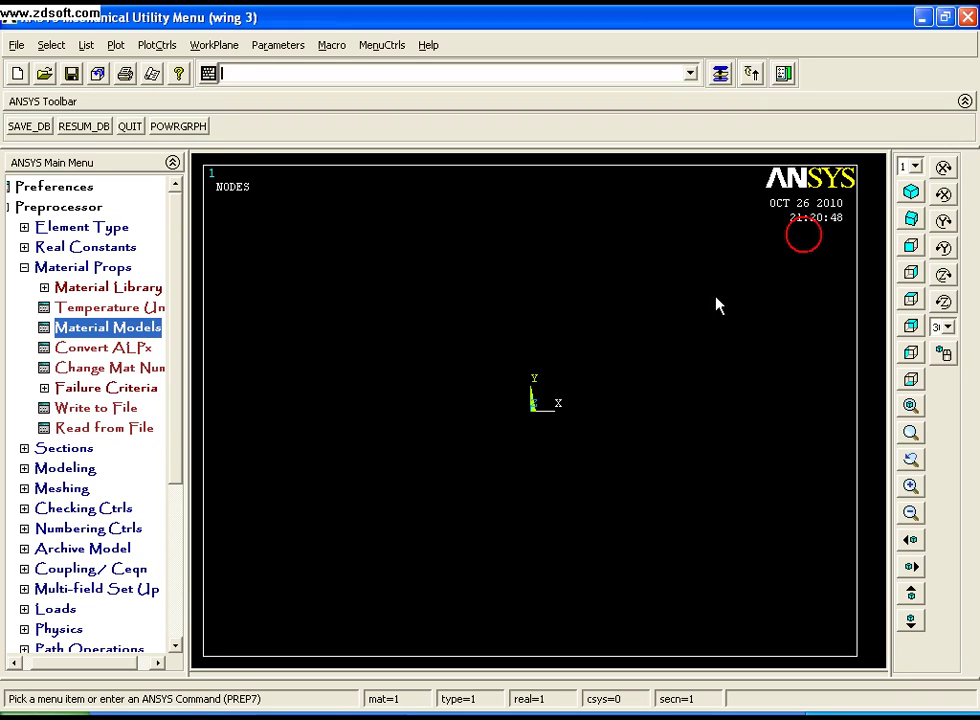
Add the next profile keypoints by coordinates in the active coordinate system
{"action": "left_click", "coordinate": [66, 468]}
{"action": "left_click", "coordinate": [78, 328]}
{"action": "left_click", "coordinate": [100, 348]}
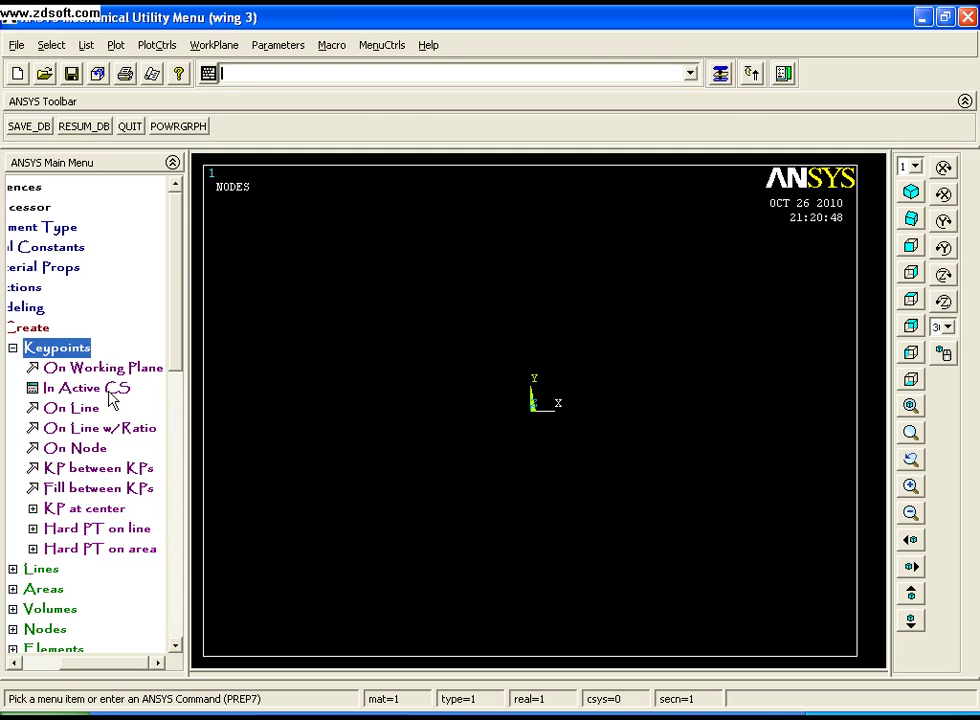
{"action": "left_click", "coordinate": [112, 388]}
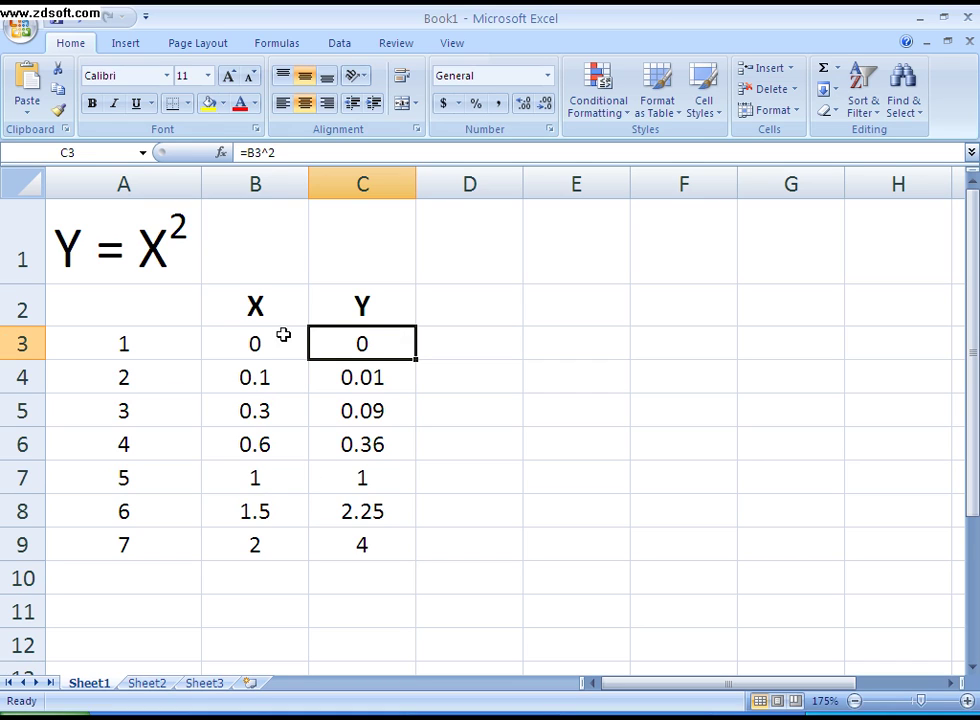
{"action": "left_click", "coordinate": [339, 710]}
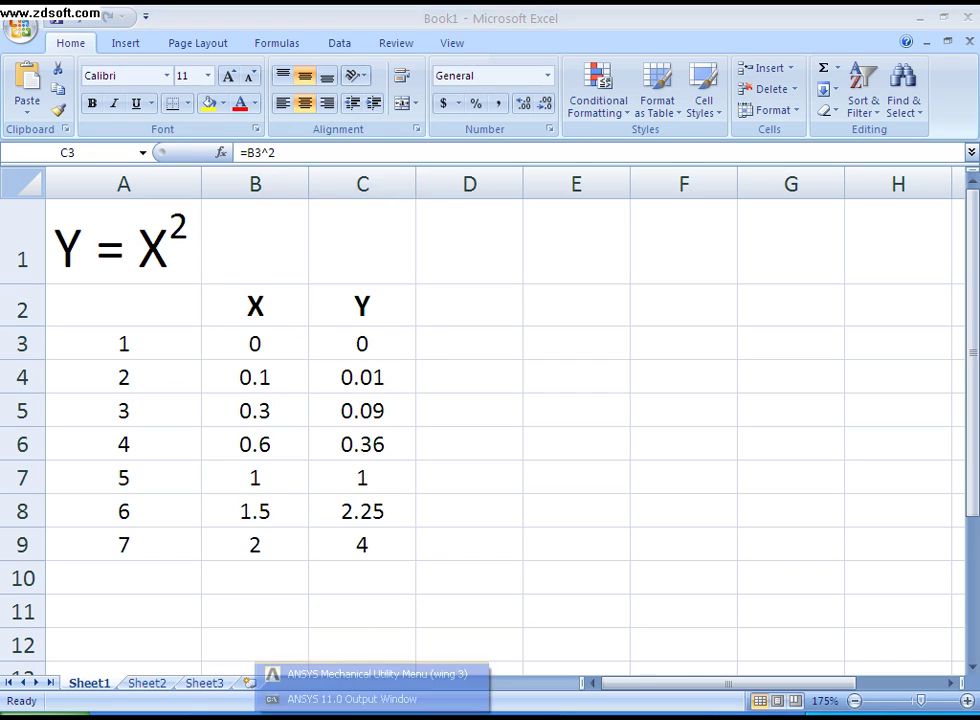
{"action": "left_click", "coordinate": [345, 688]}
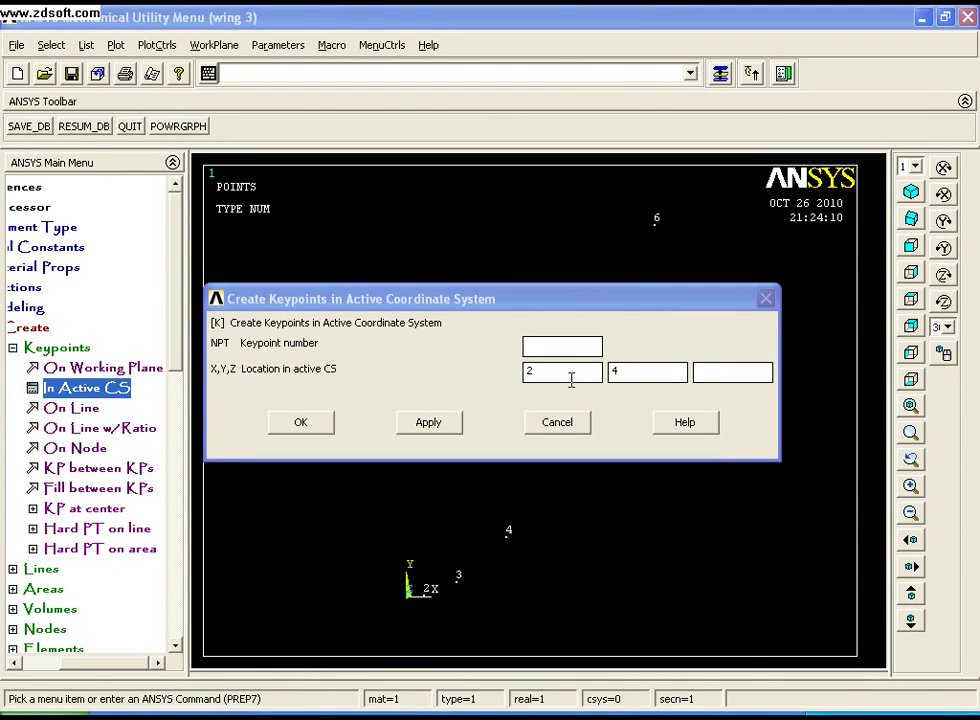
{"action": "left_click", "coordinate": [320, 426]}
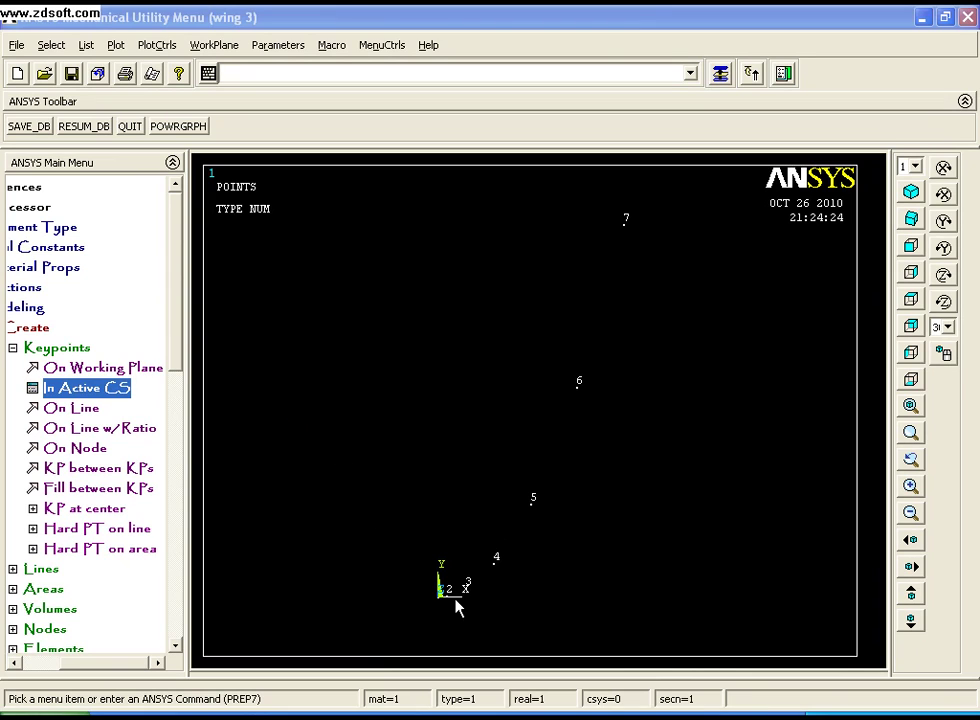
{"action": "left_click", "coordinate": [496, 563]}
{"action": "left_click", "coordinate": [532, 502]}
{"action": "left_click", "coordinate": [632, 229]}
Create keypoint 8 at the top of the axis, clearing the X coordinate
{"action": "left_click", "coordinate": [115, 395]}
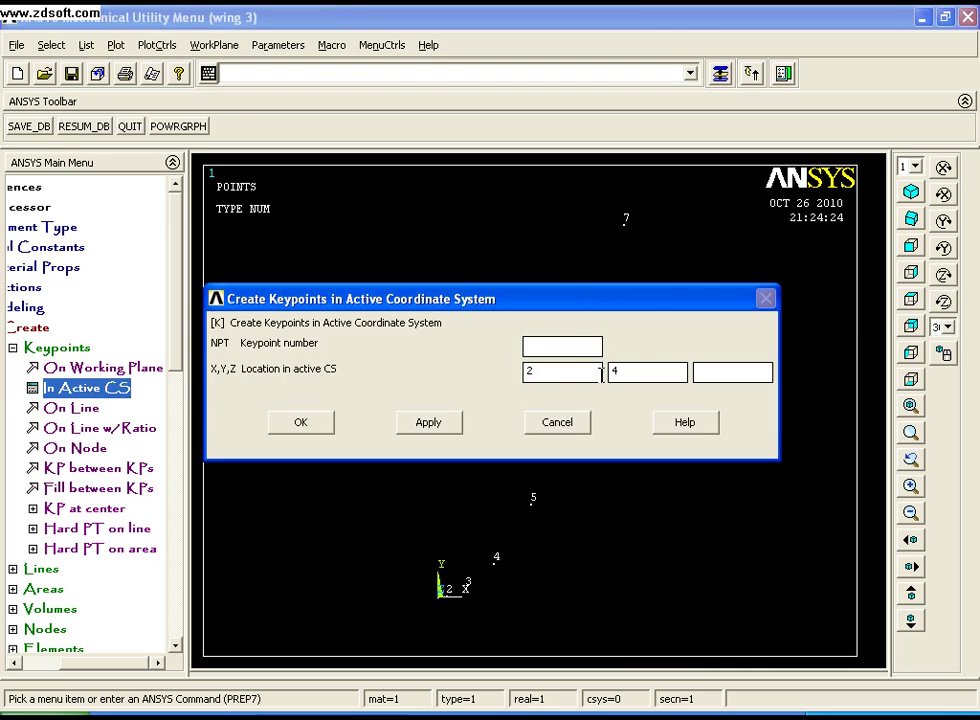
{"action": "double_click", "coordinate": [563, 364]}
{"action": "key", "text": "BackSpace"}
{"action": "left_click", "coordinate": [309, 430]}
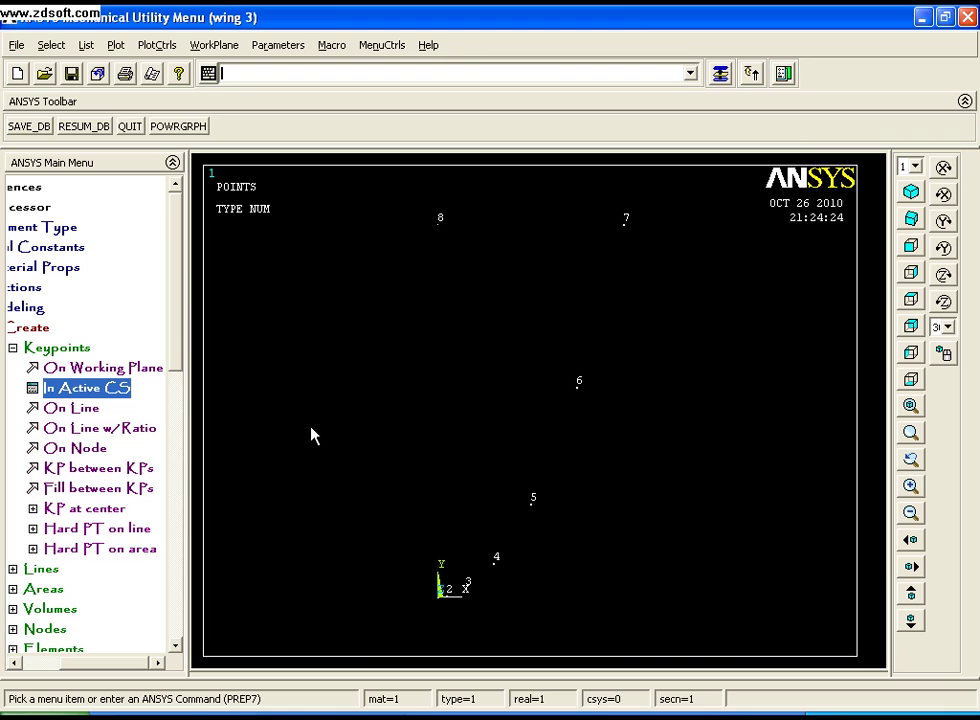
{"action": "left_click", "coordinate": [72, 349]}
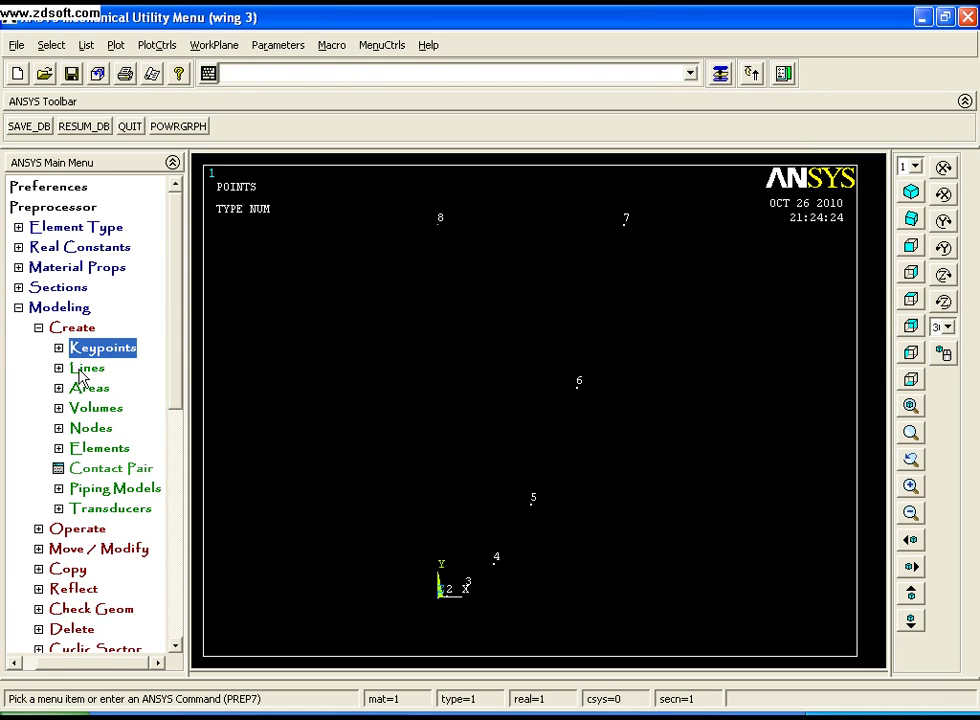
Start a spline through keypoints, picking keypoints 1 to 4 near the origin
{"action": "left_click", "coordinate": [87, 368]}
{"action": "left_click", "coordinate": [112, 428]}
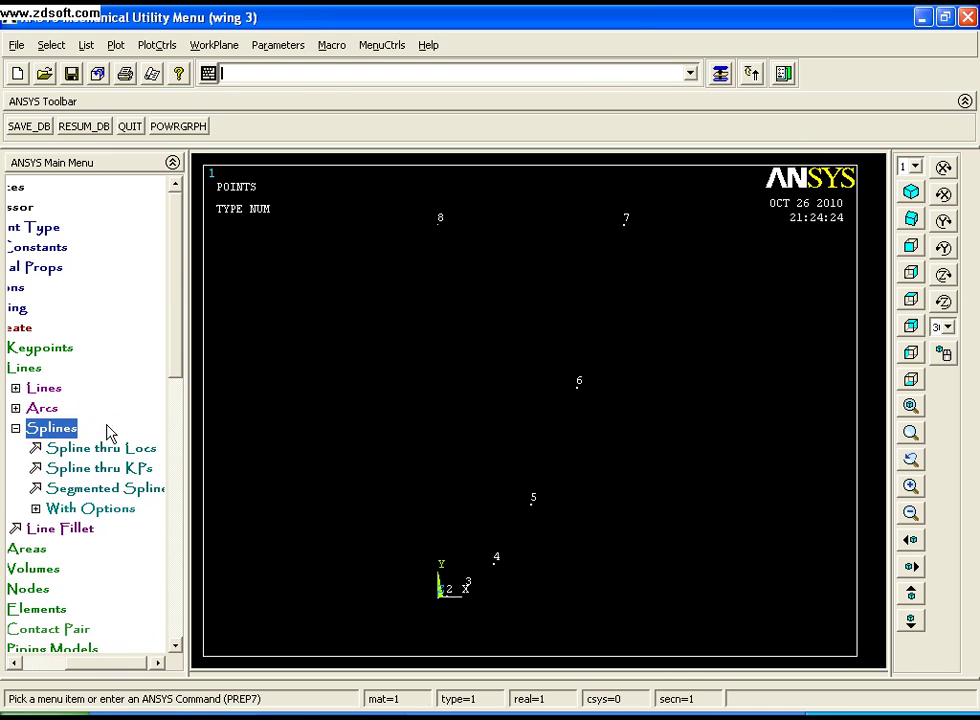
{"action": "left_click", "coordinate": [113, 470]}
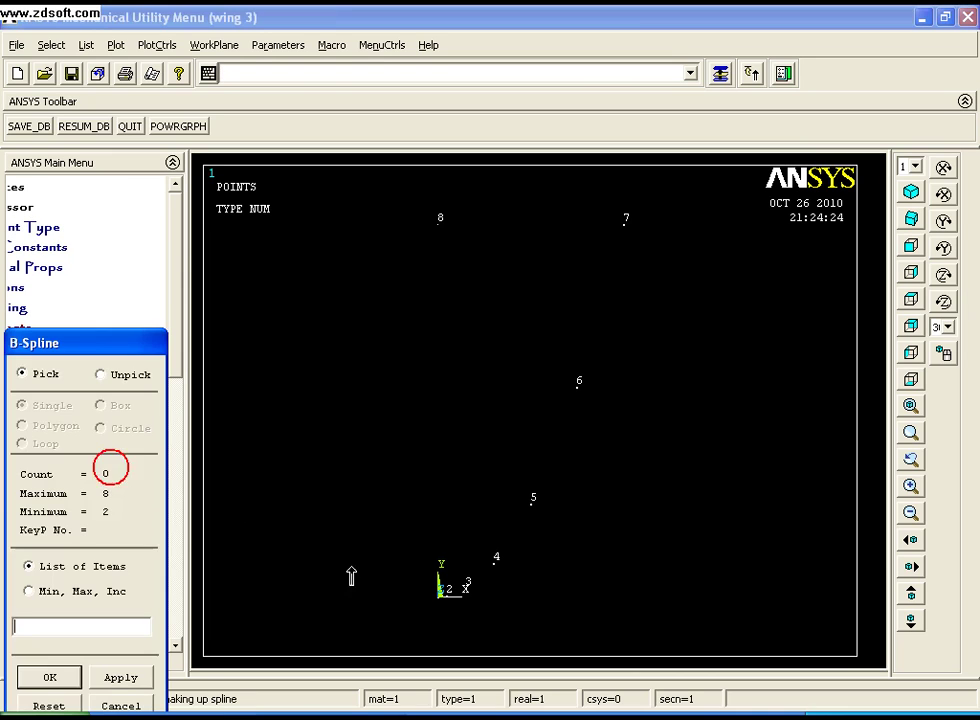
{"action": "left_click", "coordinate": [462, 584]}
{"action": "left_click", "coordinate": [455, 536]}
{"action": "left_click", "coordinate": [397, 486]}
{"action": "left_click", "coordinate": [455, 470]}
{"action": "left_click", "coordinate": [560, 446]}
{"action": "left_click", "coordinate": [734, 296]}
Finish the spline by picking keypoints 5, 6 and 7
{"action": "left_click", "coordinate": [910, 406]}
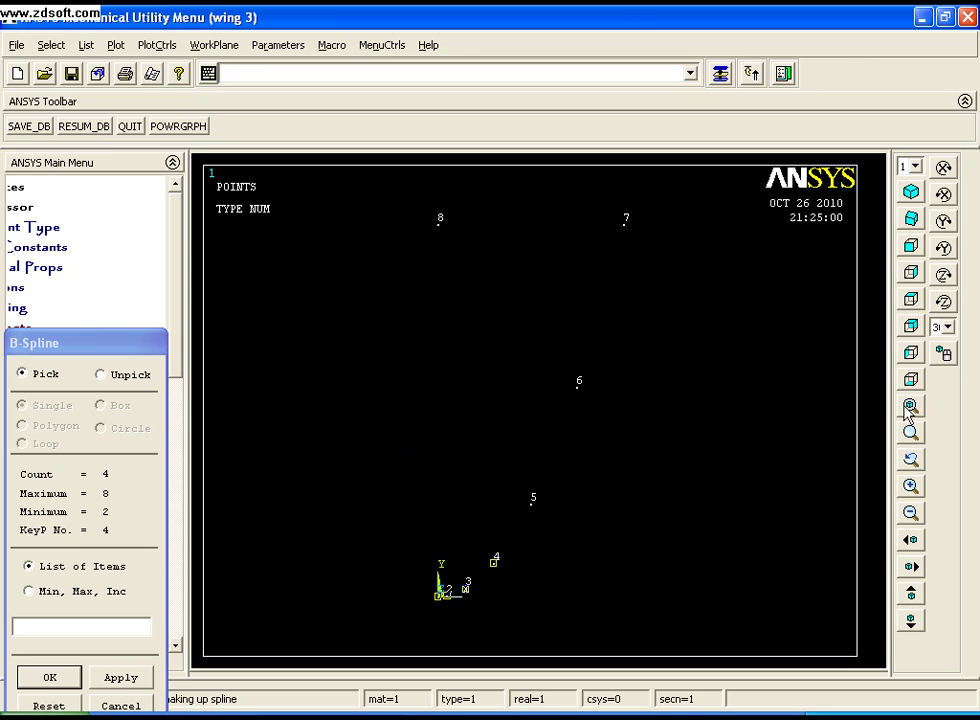
{"action": "left_click", "coordinate": [547, 505]}
{"action": "left_click", "coordinate": [582, 392]}
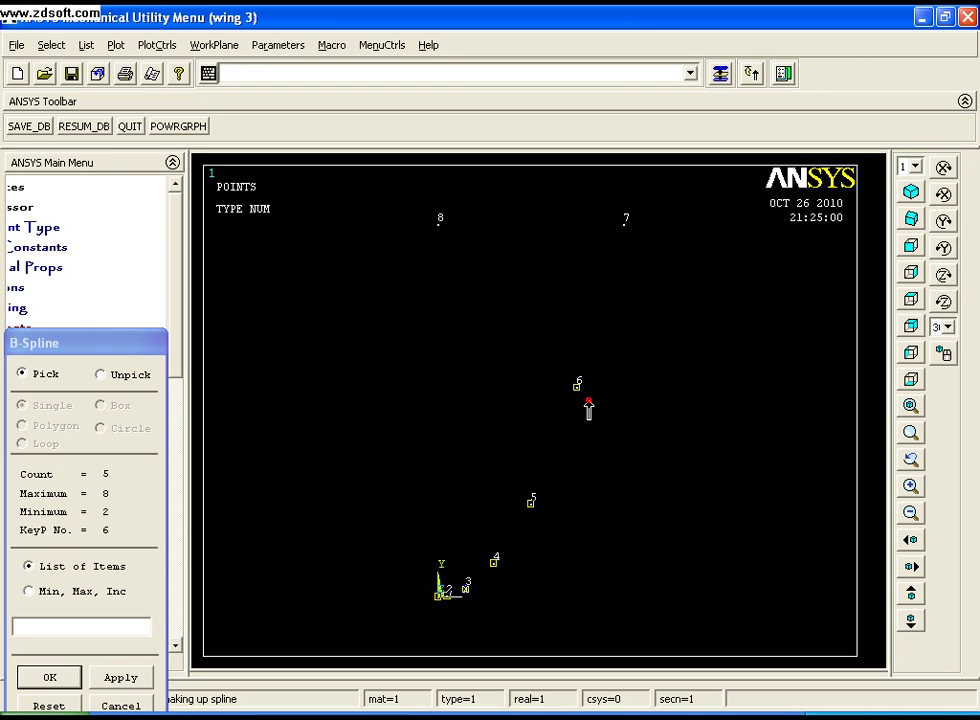
{"action": "left_click", "coordinate": [641, 229]}
{"action": "left_click_drag", "start_coordinate": [140, 343], "coordinate": [173, 207]}
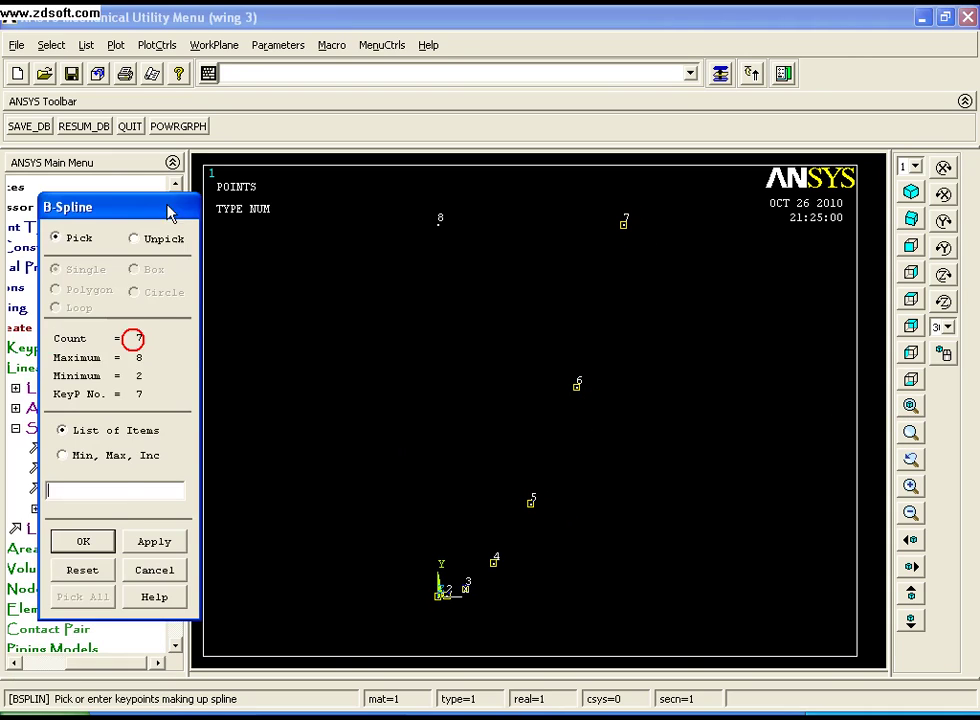
{"action": "left_click", "coordinate": [88, 541]}
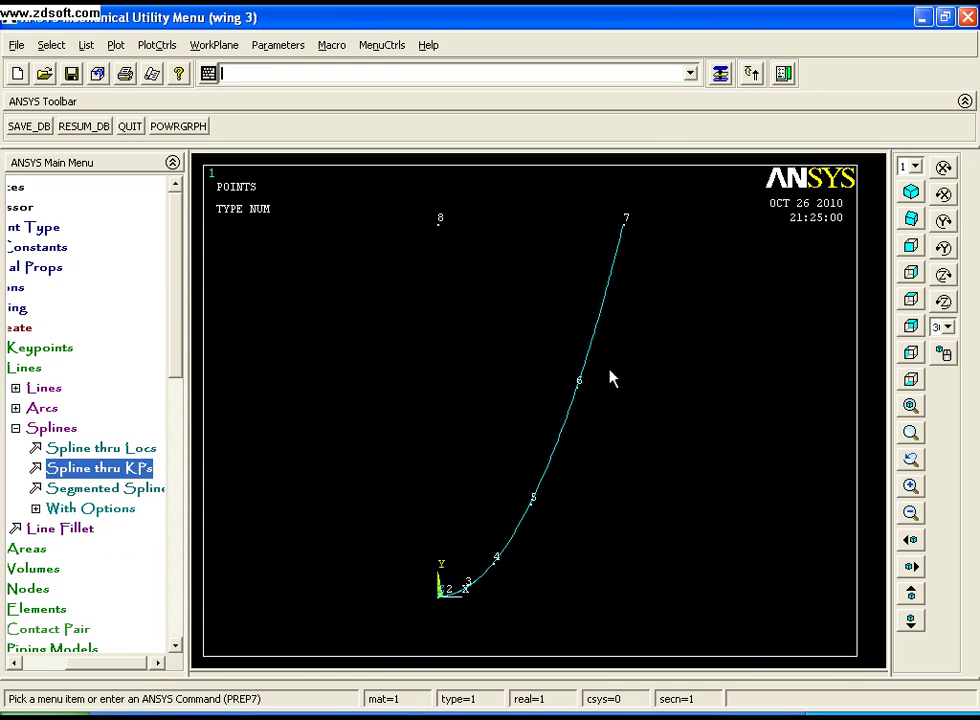
{"action": "left_click", "coordinate": [48, 428]}
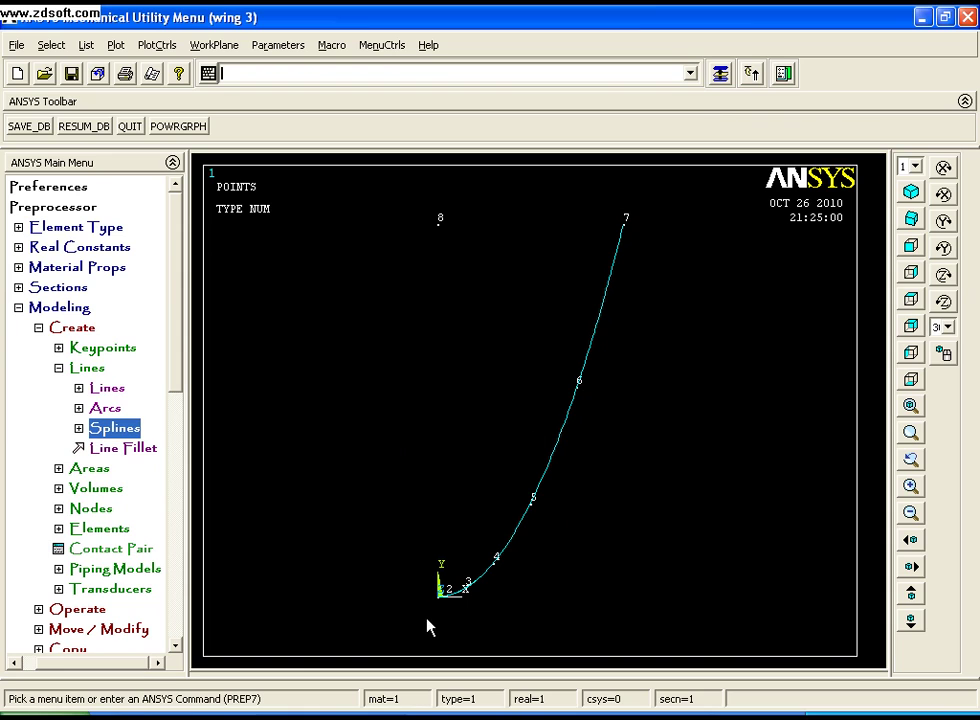
{"action": "left_click", "coordinate": [78, 367]}
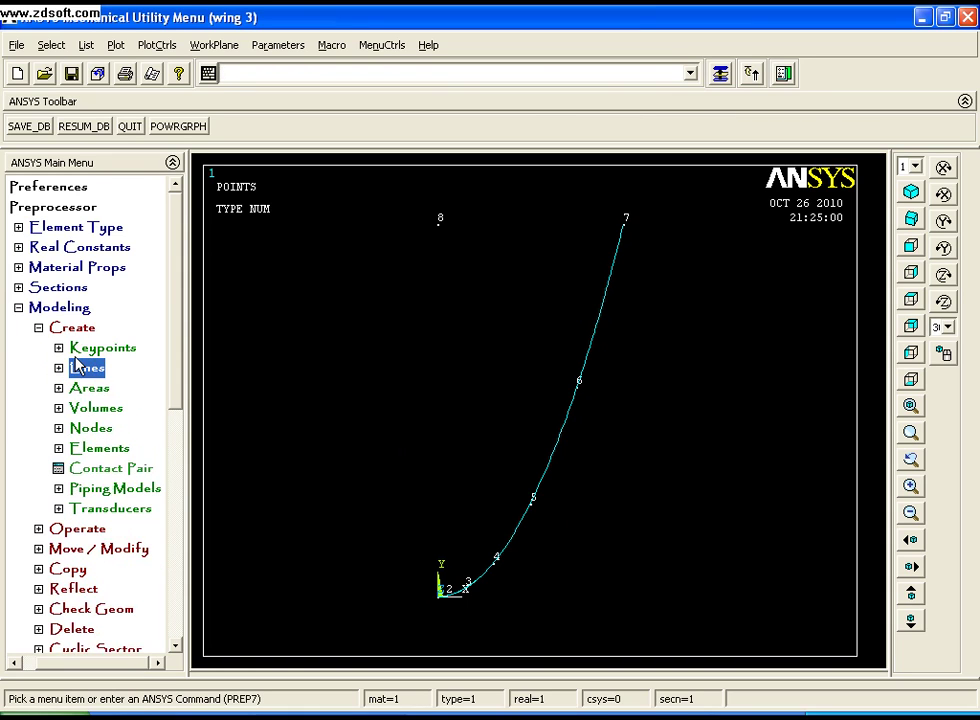
Sweep the spline 360° about the keypoint 1–8 axis in 4 segments
{"action": "left_click", "coordinate": [74, 328]}
{"action": "left_click", "coordinate": [86, 349]}
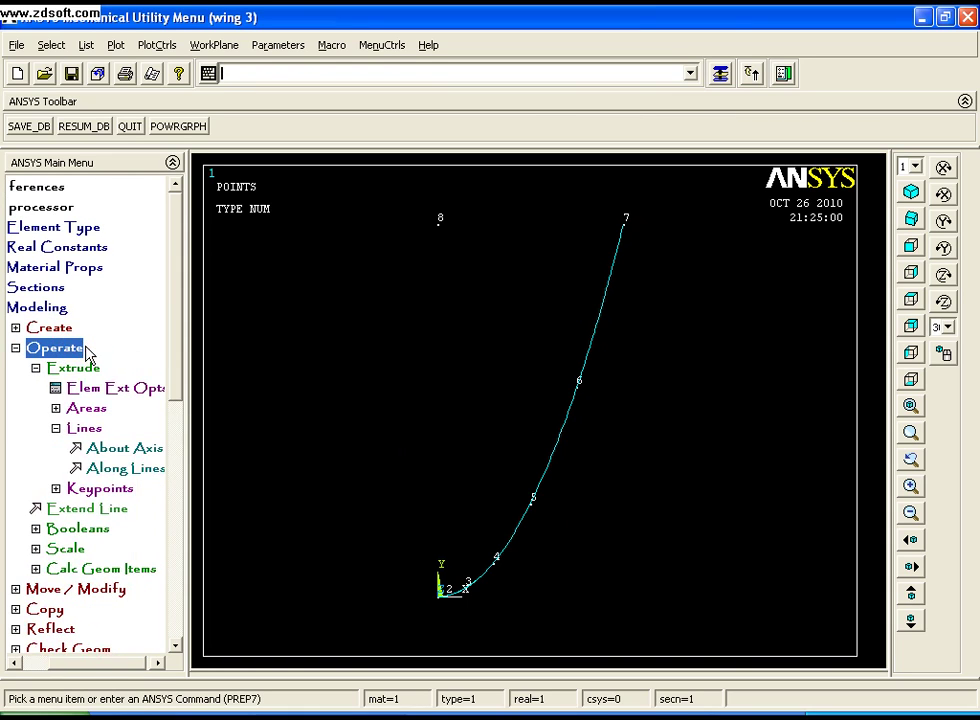
{"action": "left_click", "coordinate": [115, 455]}
{"action": "left_click", "coordinate": [589, 403]}
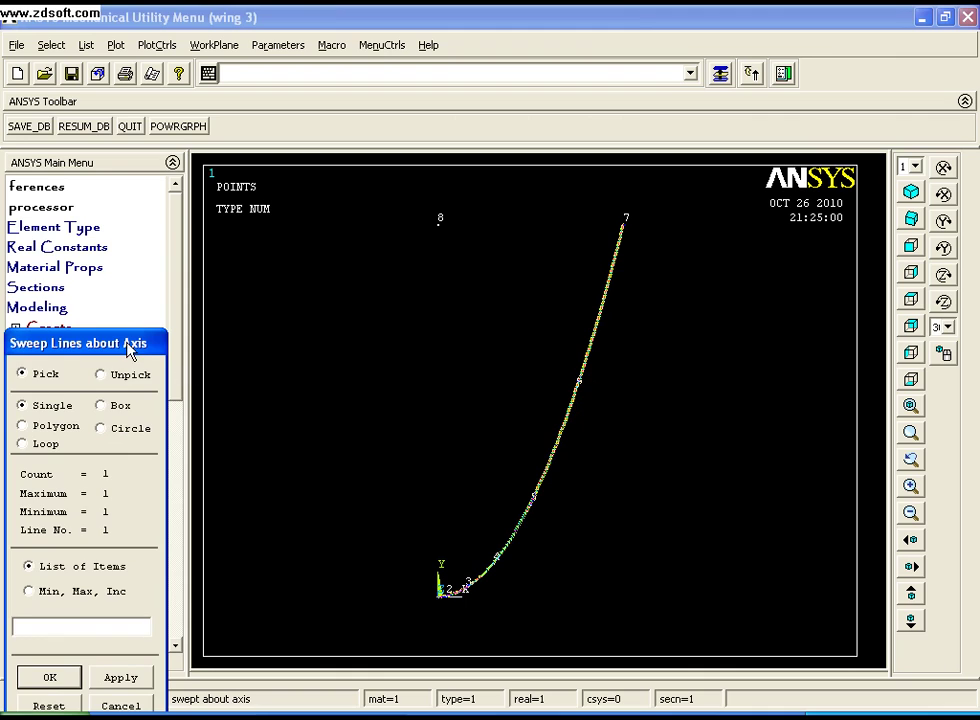
{"action": "left_click_drag", "start_coordinate": [140, 347], "coordinate": [197, 165]}
{"action": "left_click", "coordinate": [100, 500]}
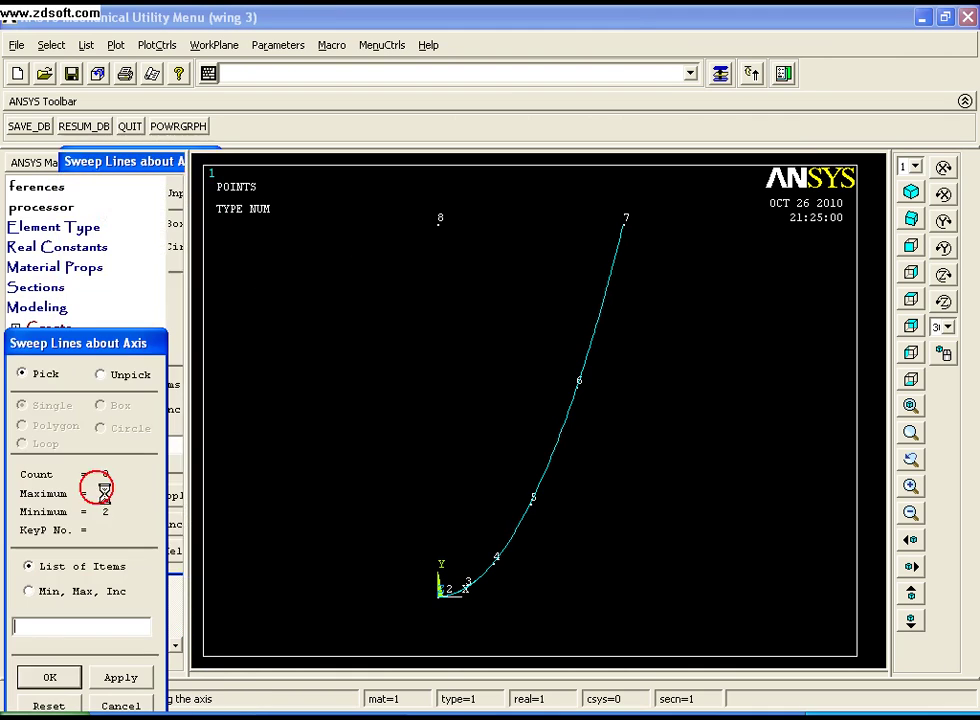
{"action": "left_click_drag", "start_coordinate": [134, 348], "coordinate": [170, 125]}
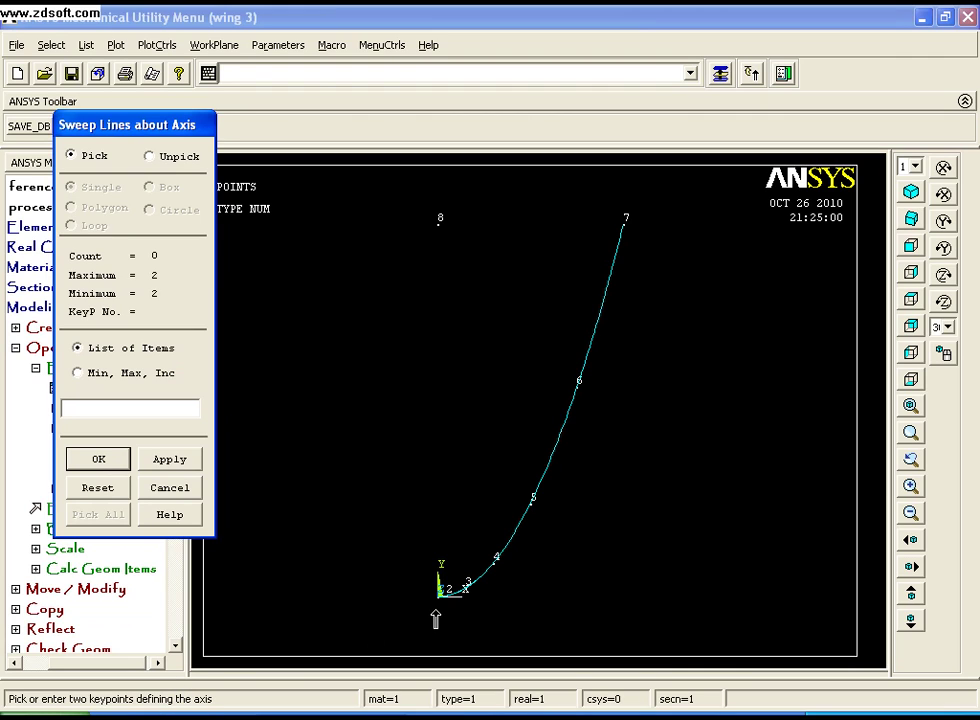
{"action": "left_click", "coordinate": [436, 614]}
{"action": "left_click", "coordinate": [442, 228]}
{"action": "left_click", "coordinate": [112, 459]}
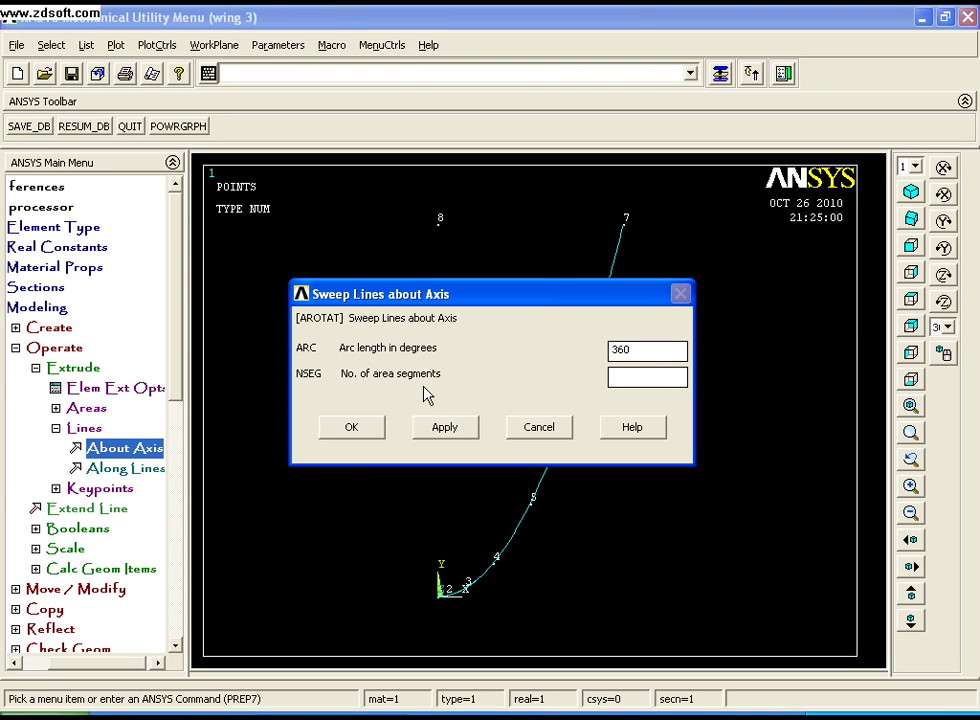
{"action": "left_click", "coordinate": [649, 376]}
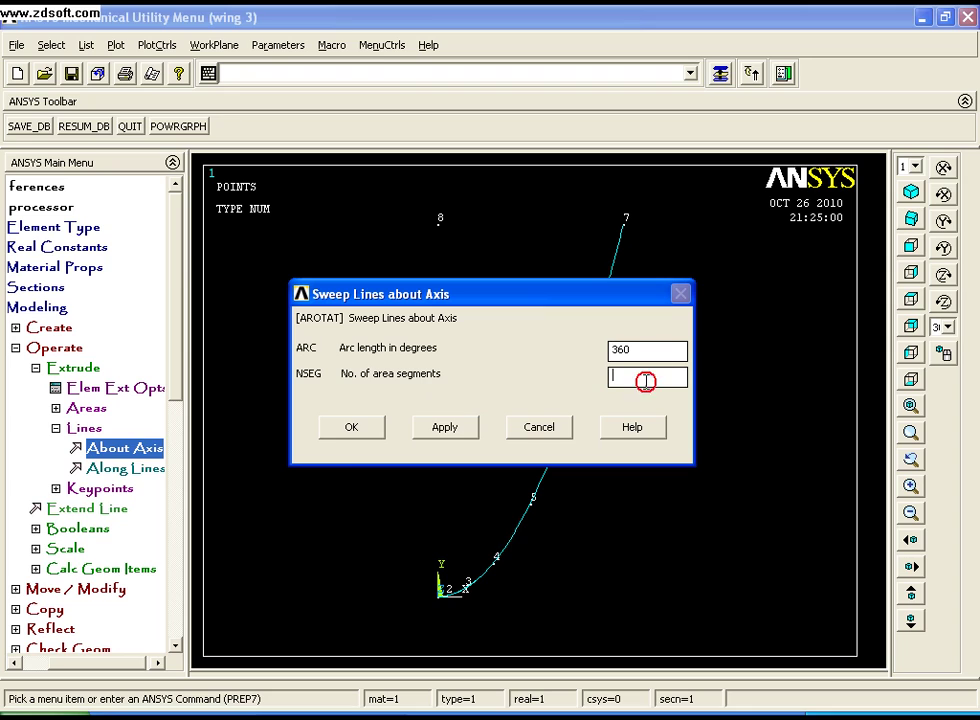
{"action": "left_click", "coordinate": [349, 428]}
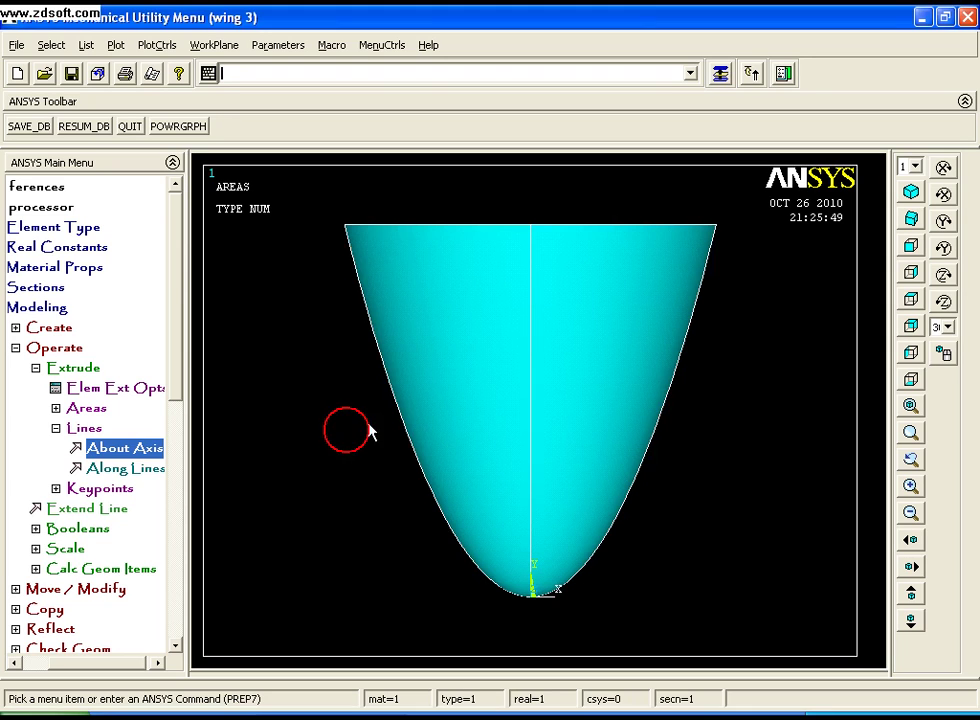
Set SHELL63 as the default element type in the MeshTool attributes
{"action": "left_click", "coordinate": [40, 350]}
{"action": "left_click", "coordinate": [50, 308]}
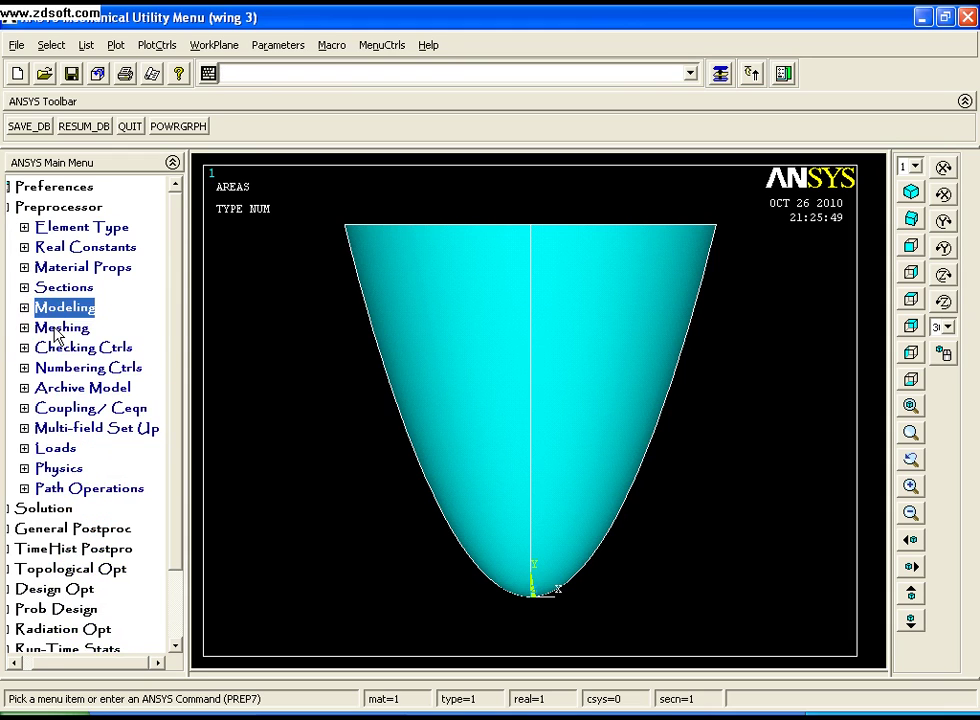
{"action": "left_click", "coordinate": [58, 329]}
{"action": "left_click", "coordinate": [85, 370]}
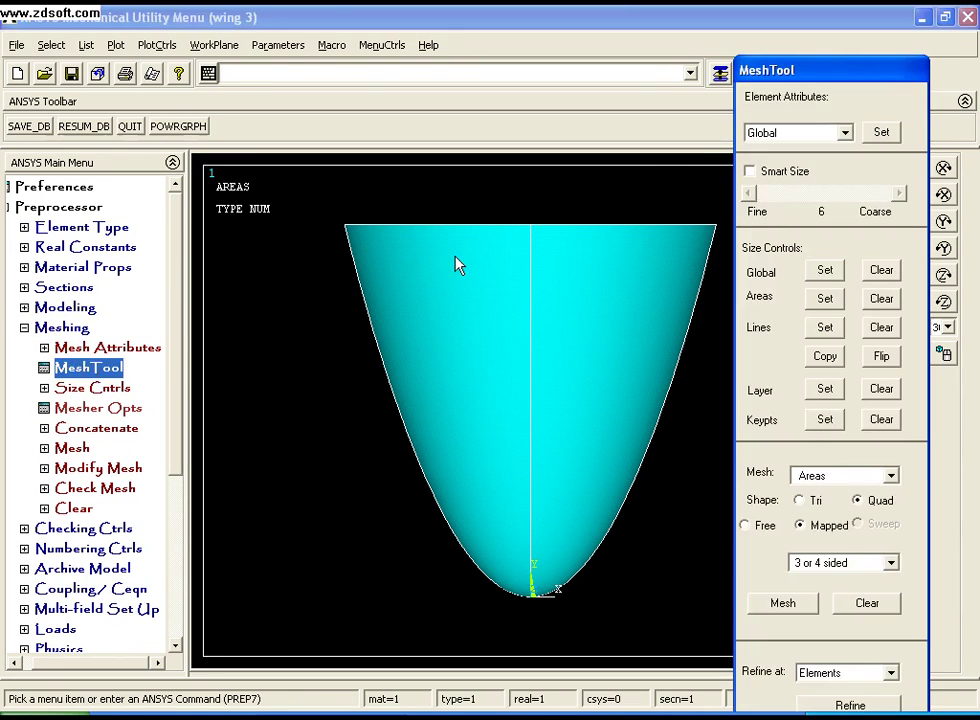
{"action": "left_click", "coordinate": [883, 133]}
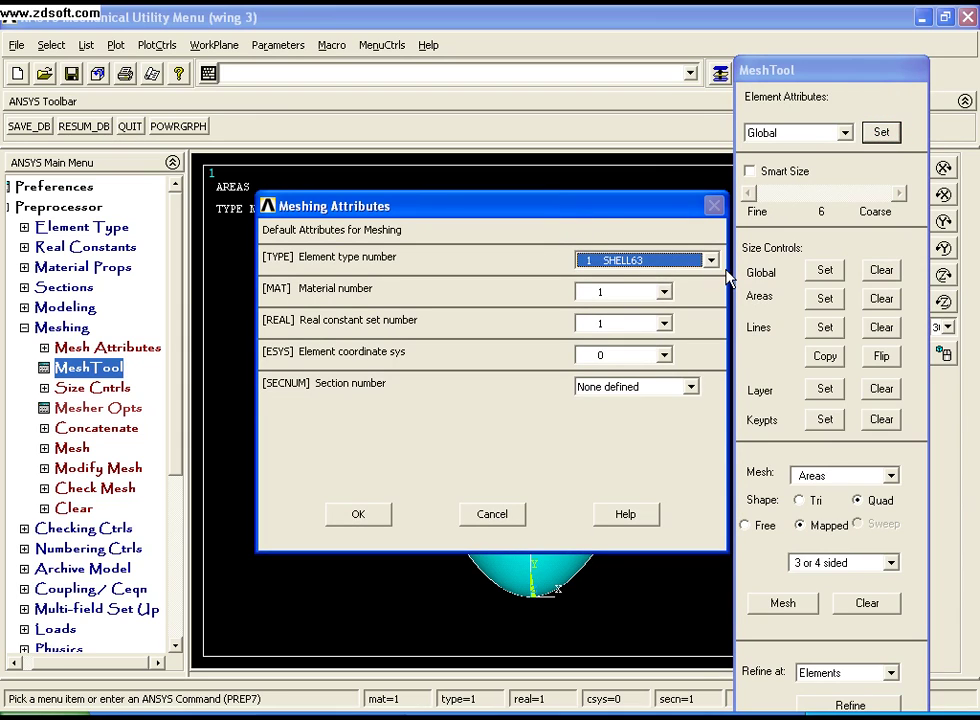
{"action": "left_click", "coordinate": [711, 260]}
{"action": "left_click", "coordinate": [630, 276]}
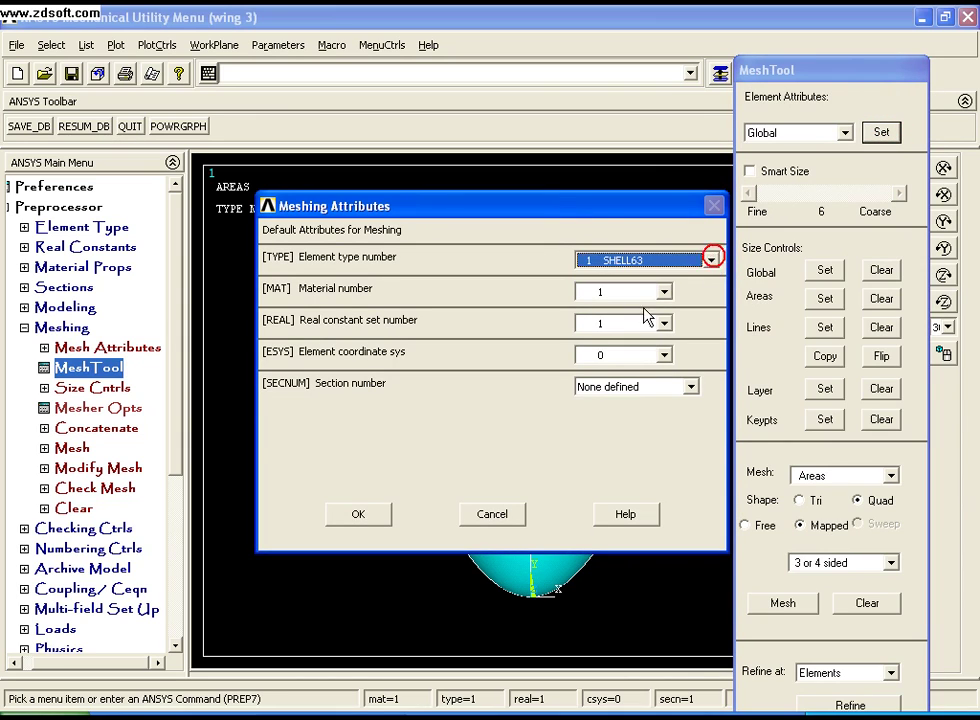
{"action": "left_click", "coordinate": [362, 515]}
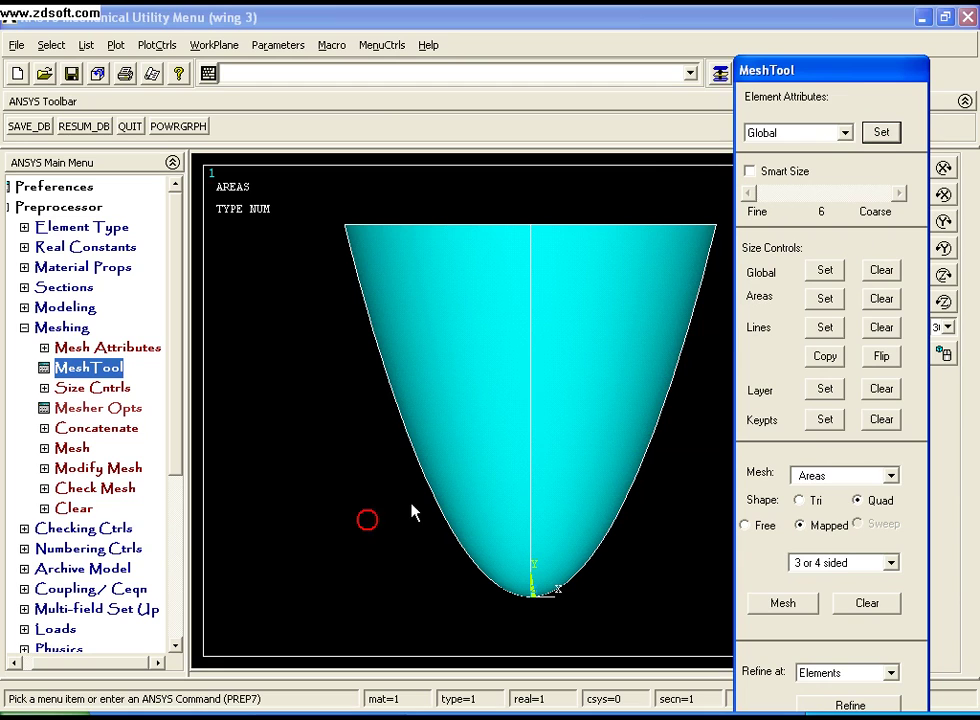
Assign element edge length .1 to all eight paraboloid lines
{"action": "left_click", "coordinate": [825, 328]}
{"action": "left_click", "coordinate": [601, 339]}
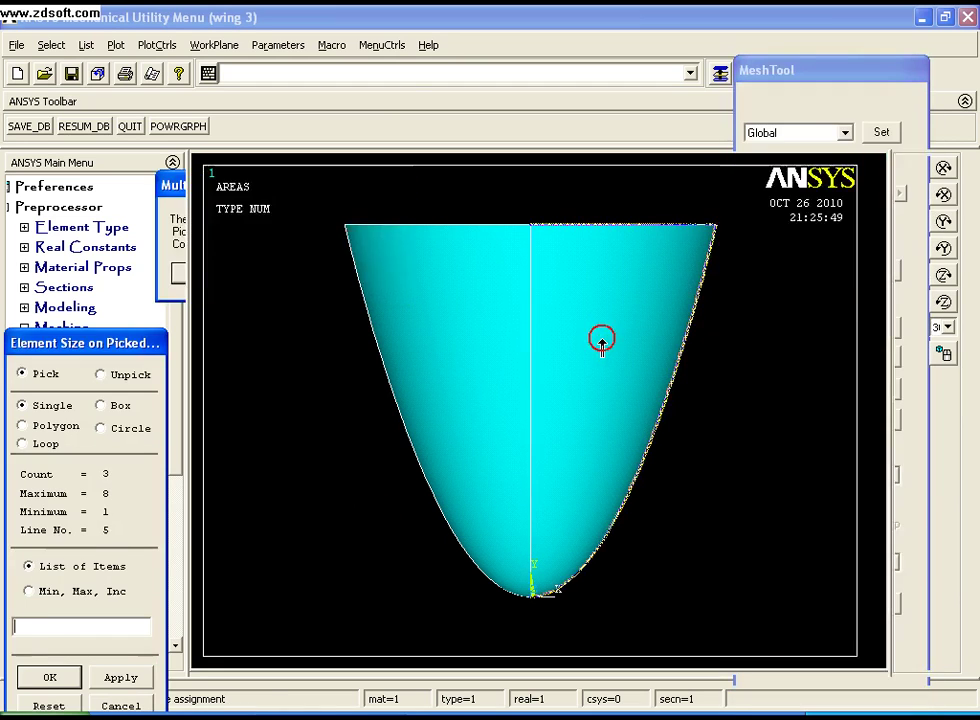
{"action": "left_click", "coordinate": [602, 341]}
{"action": "left_click", "coordinate": [601, 340]}
{"action": "left_click", "coordinate": [604, 336]}
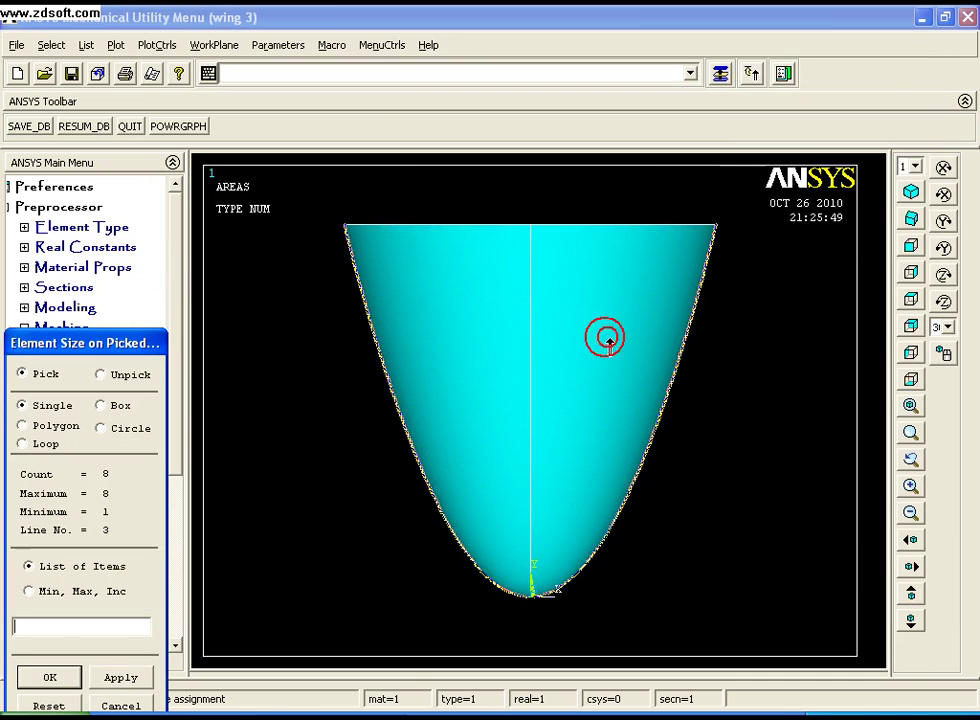
{"action": "left_click", "coordinate": [51, 677]}
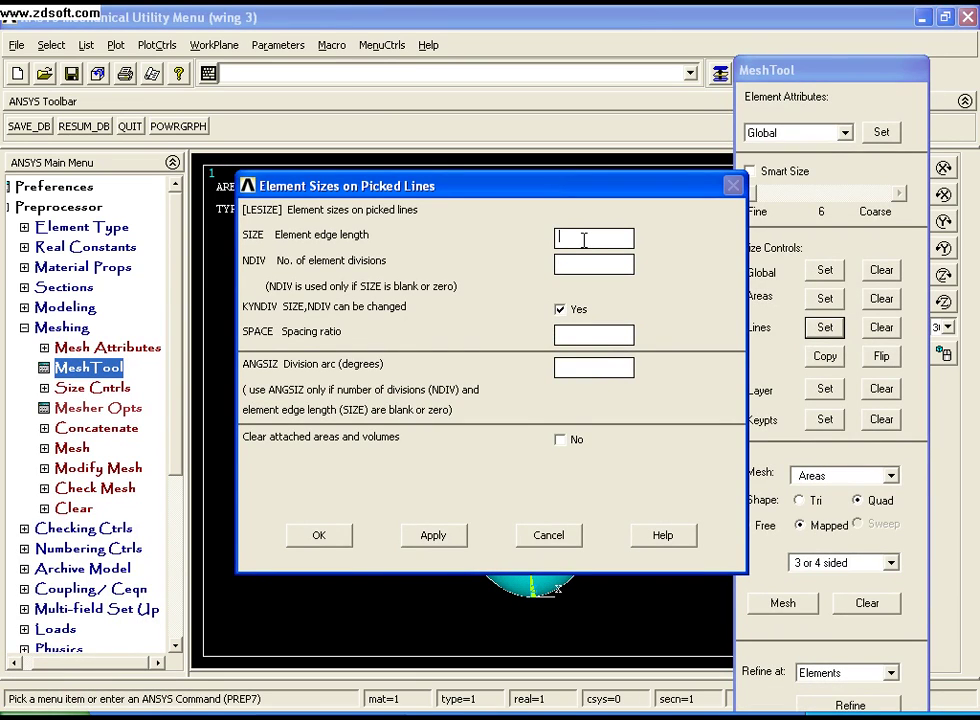
{"action": "left_click", "coordinate": [584, 240]}
{"action": "type", "text": ".1"}
{"action": "left_click", "coordinate": [318, 535]}
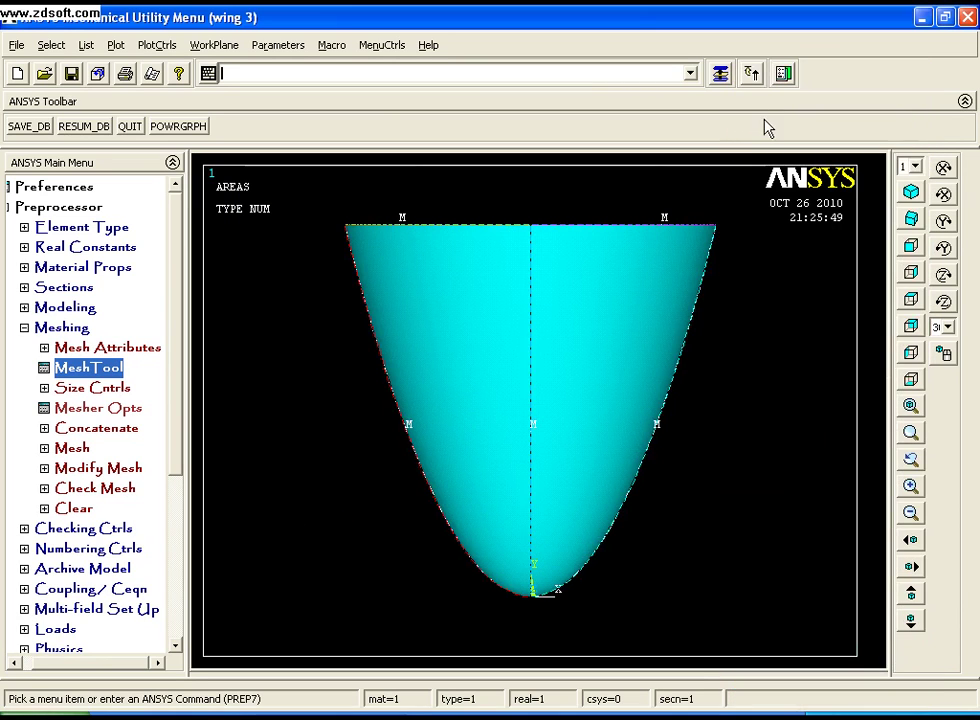
Map-mesh the four paraboloid areas with 3- or 4-sided quad elements
{"action": "left_click", "coordinate": [720, 73]}
{"action": "left_click_drag", "start_coordinate": [810, 72], "coordinate": [842, 15]}
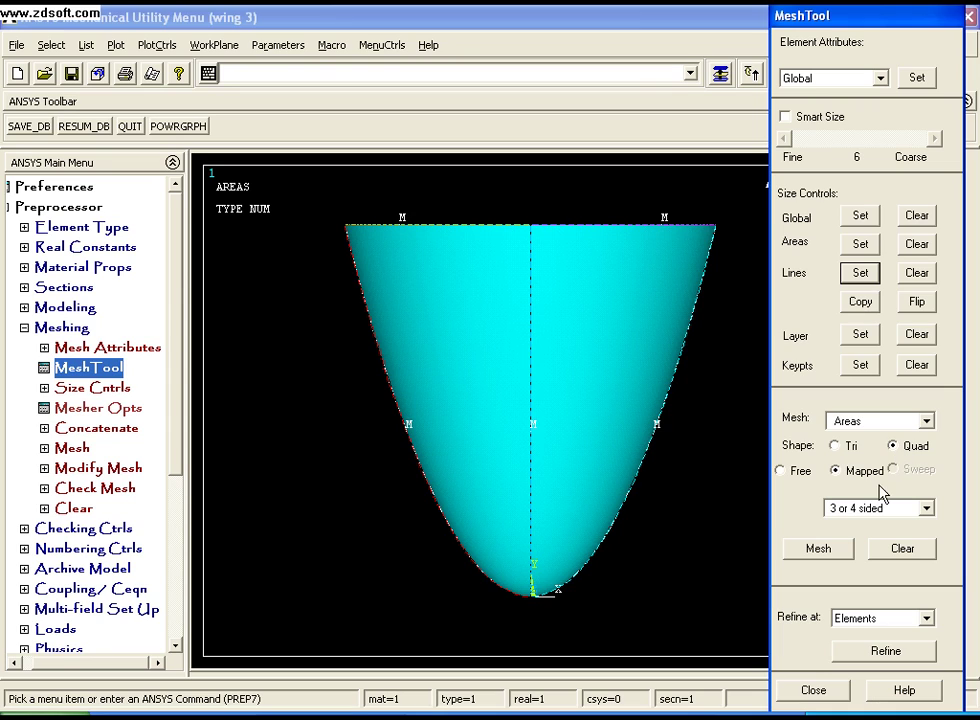
{"action": "left_click", "coordinate": [928, 510]}
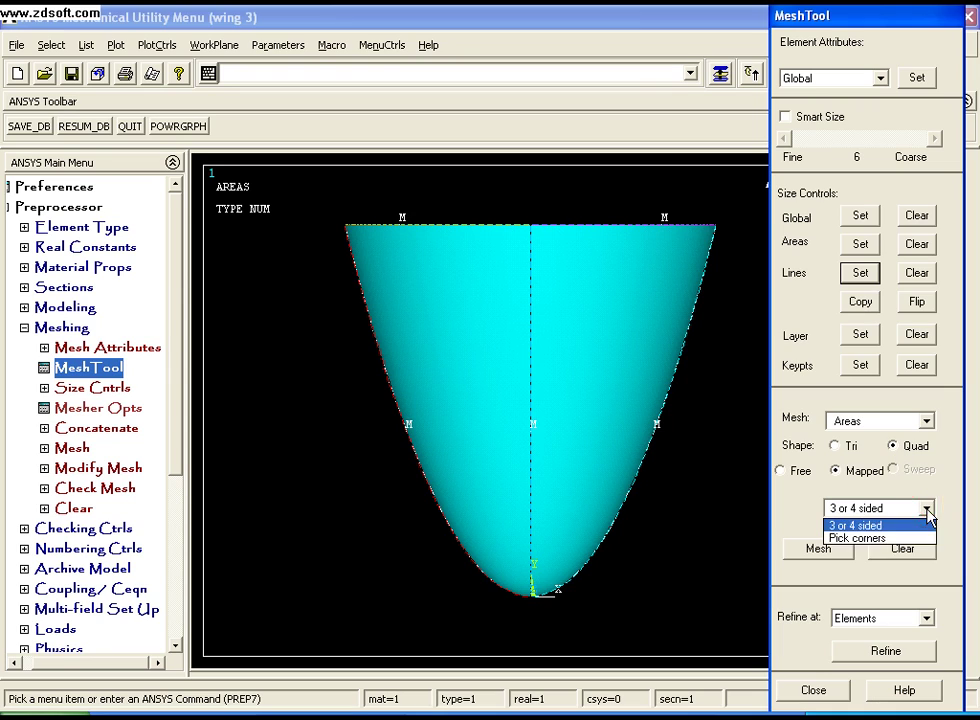
{"action": "left_click", "coordinate": [926, 518]}
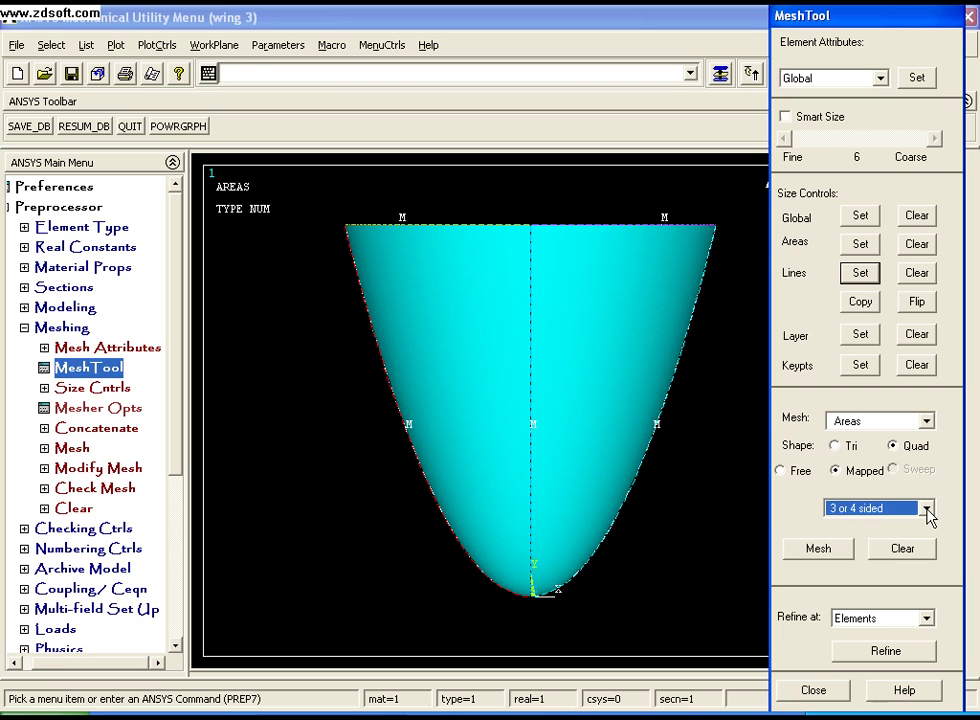
{"action": "left_click", "coordinate": [829, 550]}
{"action": "left_click", "coordinate": [580, 432]}
{"action": "left_click", "coordinate": [512, 422]}
{"action": "left_click_drag", "start_coordinate": [132, 350], "coordinate": [145, 195]}
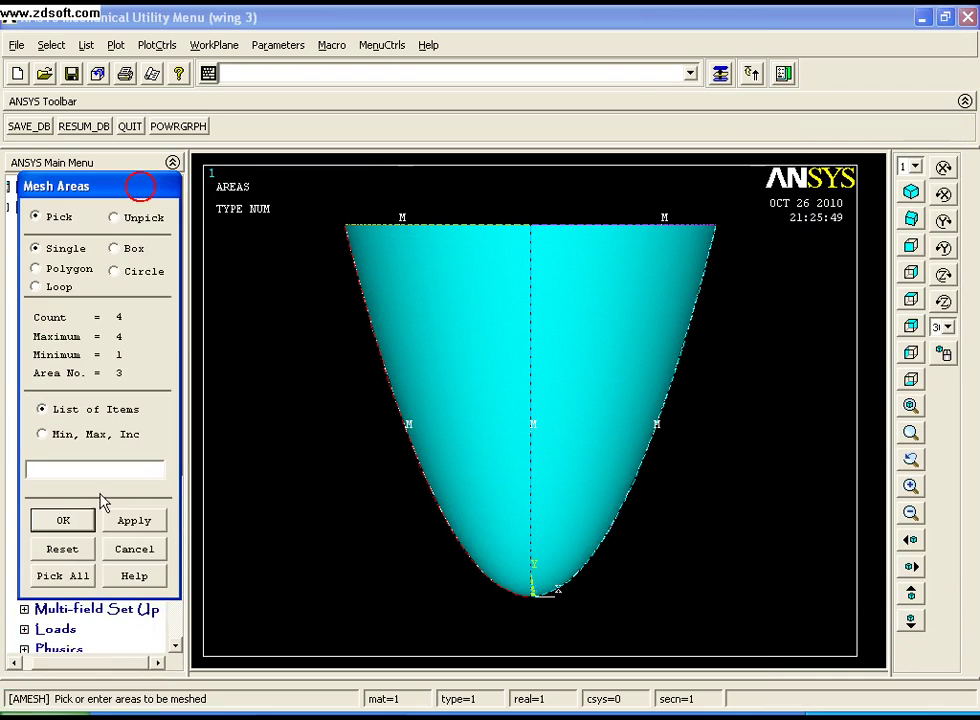
{"action": "left_click", "coordinate": [63, 520]}
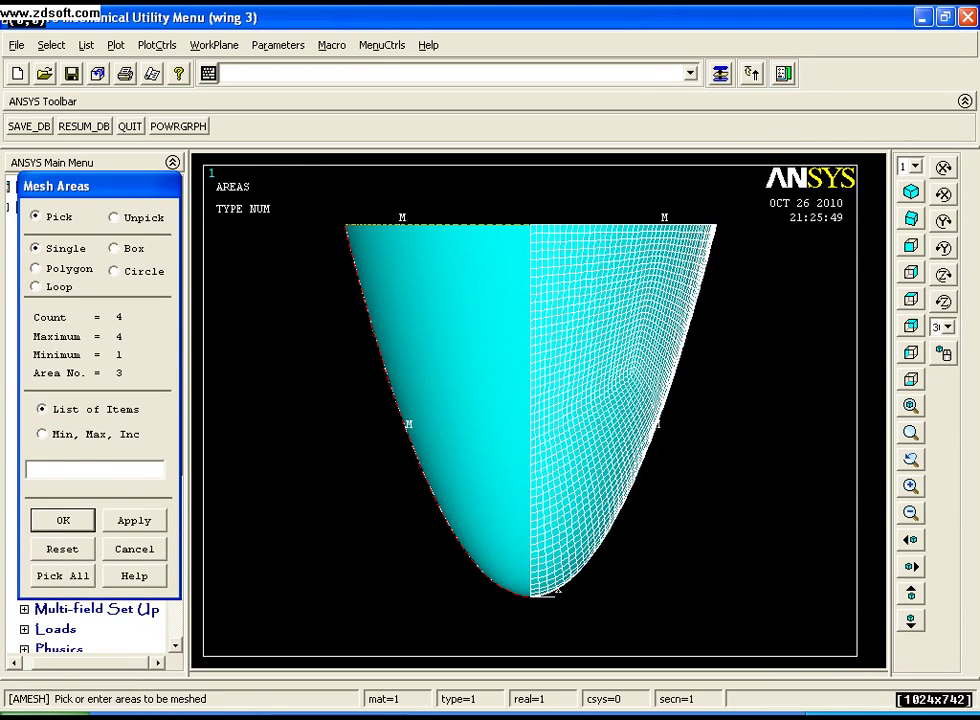
Zoom into the mesh, fit the whole bowl, and show the front view
{"action": "left_click", "coordinate": [910, 432]}
{"action": "left_click_drag", "start_coordinate": [560, 440], "coordinate": [565, 390]}
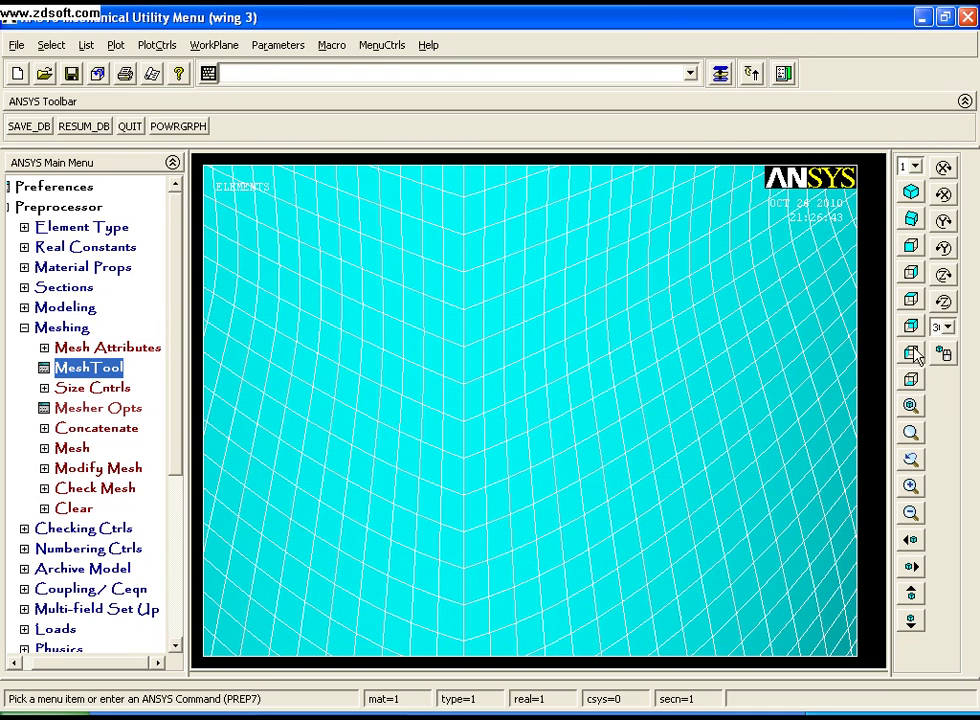
{"action": "left_click", "coordinate": [911, 220]}
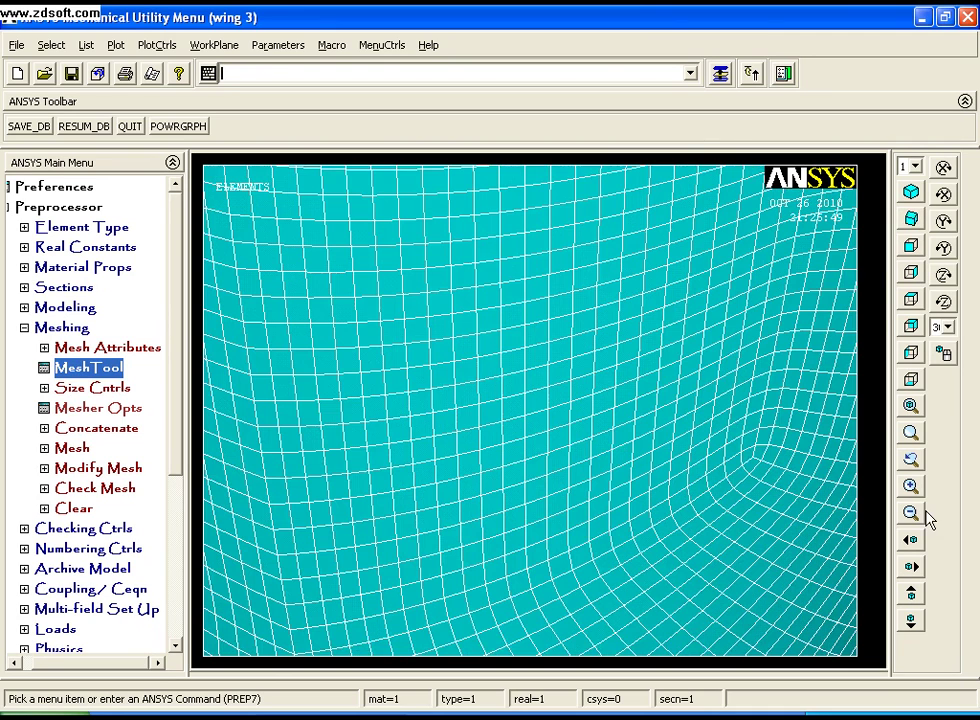
{"action": "left_click", "coordinate": [911, 406]}
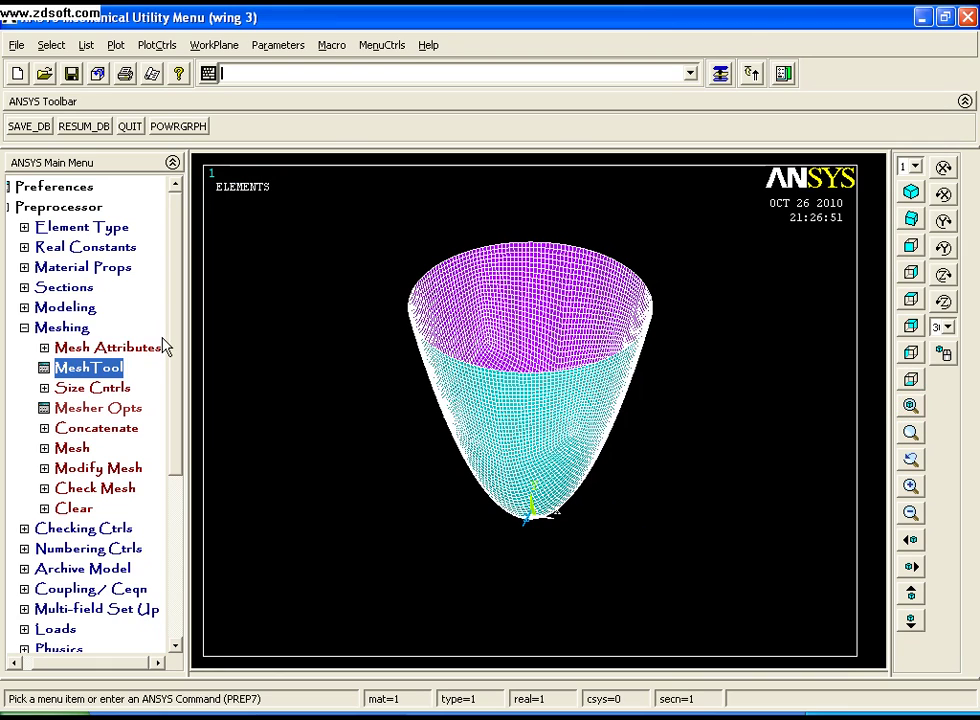
{"action": "left_click", "coordinate": [76, 328]}
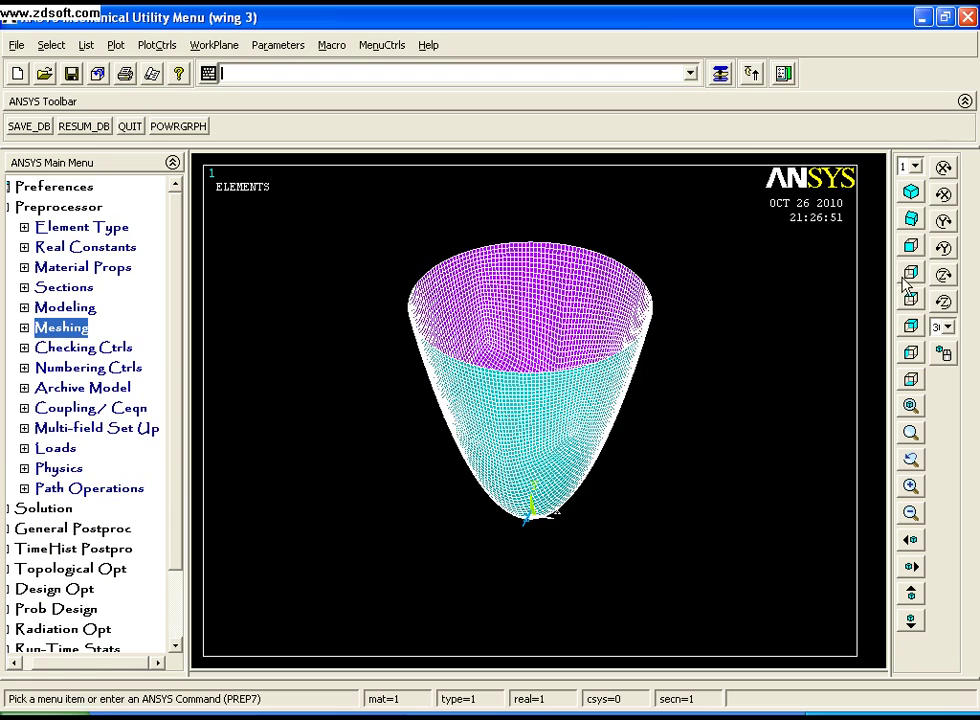
{"action": "left_click", "coordinate": [911, 248]}
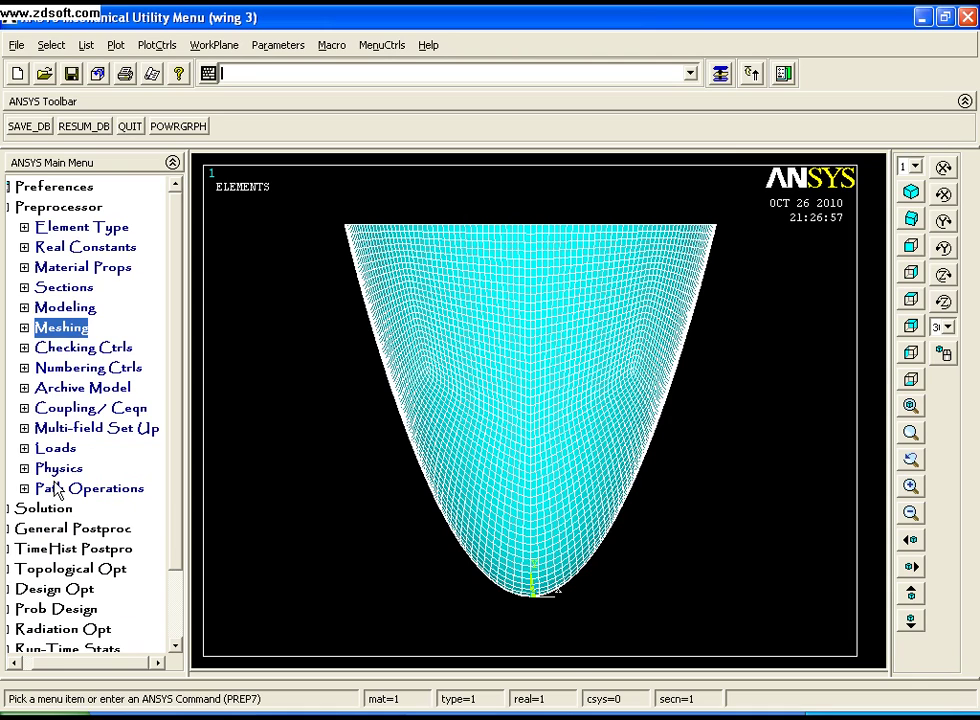
Box-pick the 192 top-rim nodes and constrain them in all DOF
{"action": "left_click", "coordinate": [56, 452]}
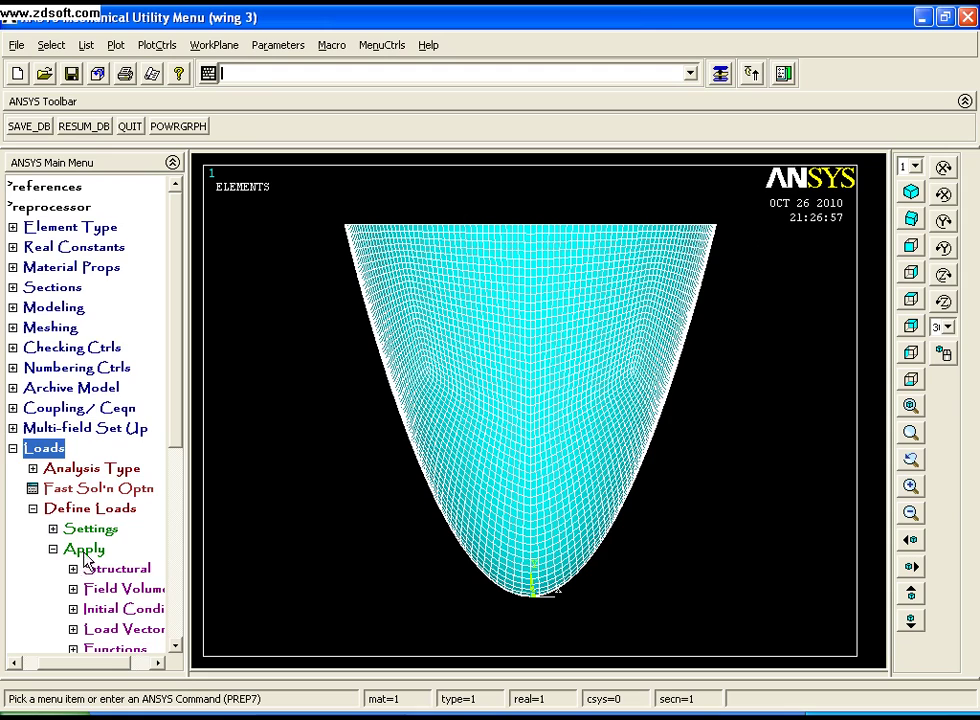
{"action": "left_click", "coordinate": [117, 568]}
{"action": "left_click", "coordinate": [176, 646]}
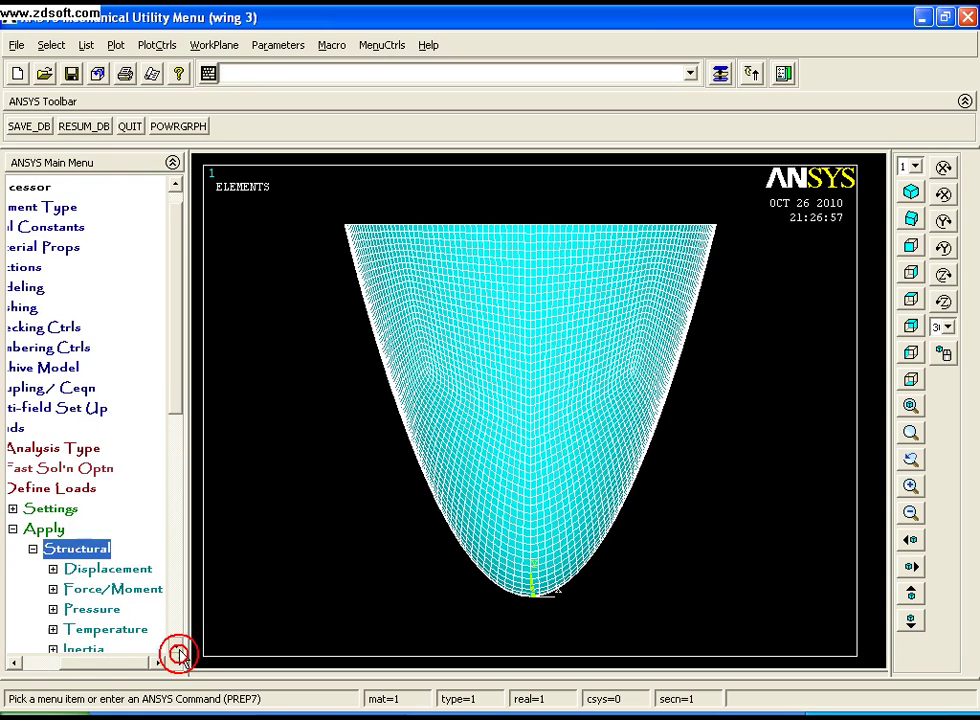
{"action": "left_click", "coordinate": [176, 646]}
{"action": "left_click", "coordinate": [122, 508]}
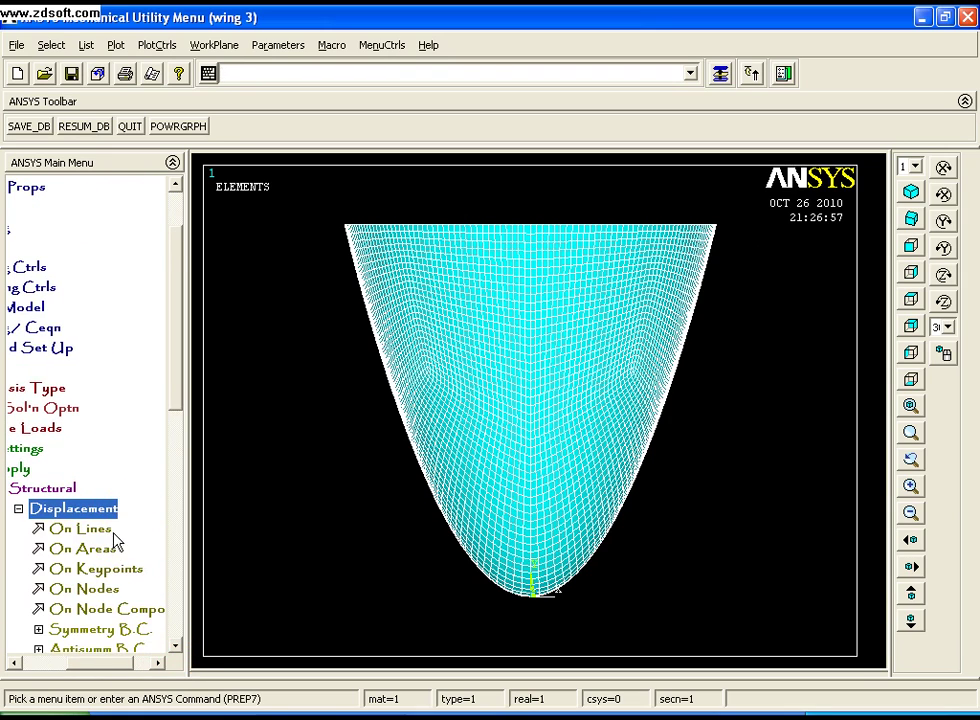
{"action": "left_click", "coordinate": [98, 588]}
{"action": "left_click_drag", "start_coordinate": [140, 346], "coordinate": [177, 236]}
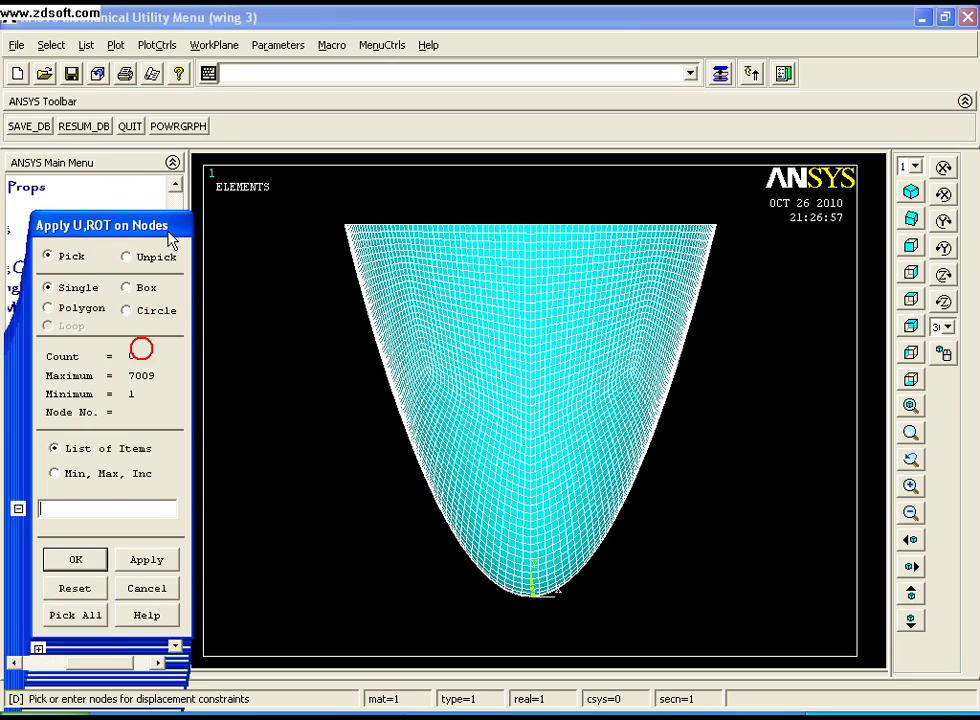
{"action": "left_click", "coordinate": [140, 290]}
{"action": "left_click_drag", "start_coordinate": [292, 207], "coordinate": [797, 237]}
{"action": "left_click", "coordinate": [80, 562]}
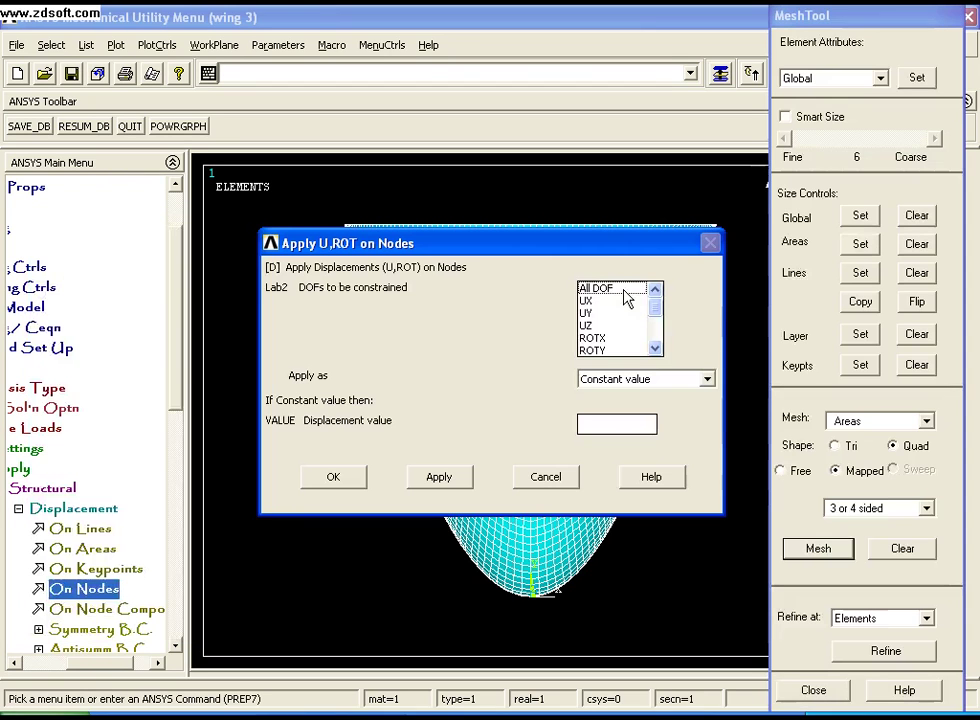
{"action": "left_click", "coordinate": [338, 472]}
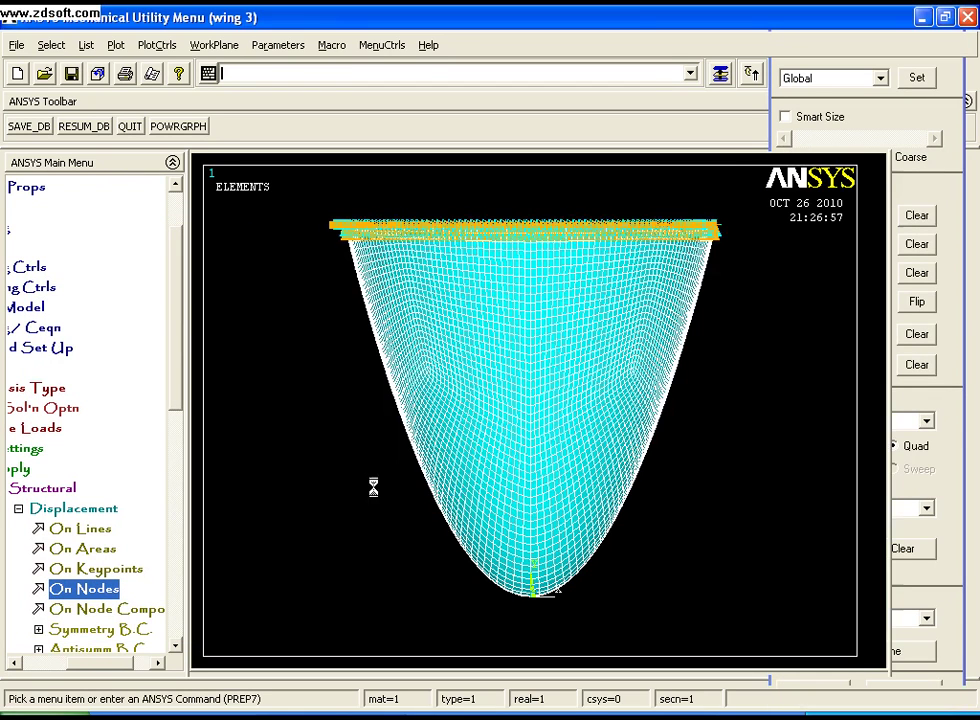
Switch to a new Modal analysis instead of Static
{"action": "left_click", "coordinate": [44, 508]}
{"action": "left_click", "coordinate": [55, 488]}
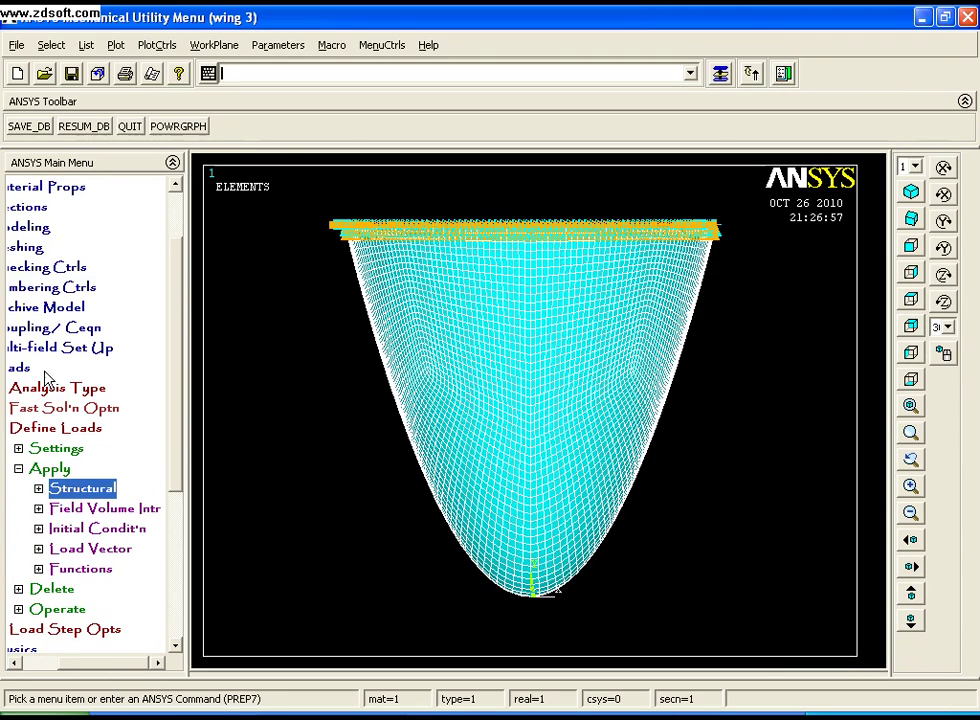
{"action": "left_click", "coordinate": [30, 378]}
{"action": "left_click", "coordinate": [45, 447]}
{"action": "left_click", "coordinate": [65, 247]}
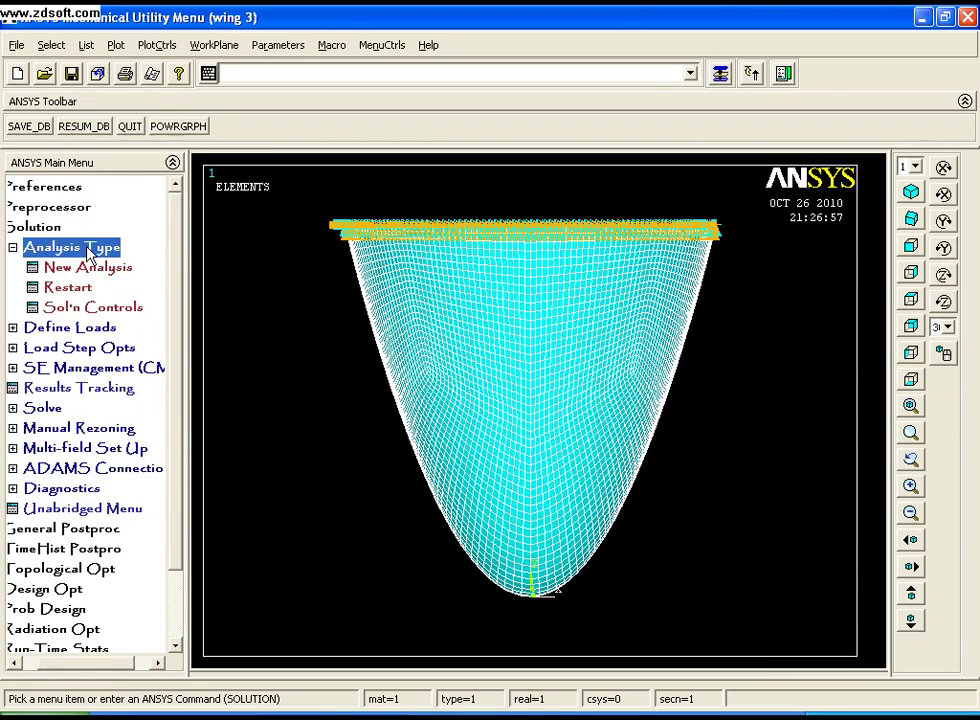
{"action": "left_click", "coordinate": [82, 270]}
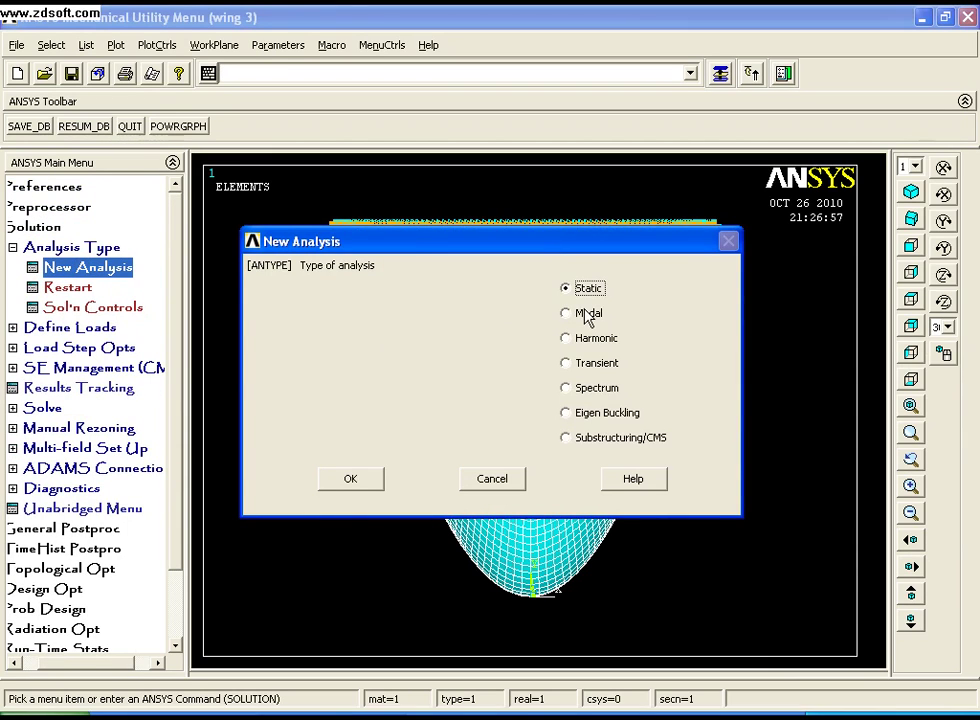
{"action": "left_click", "coordinate": [585, 314]}
{"action": "left_click", "coordinate": [350, 480]}
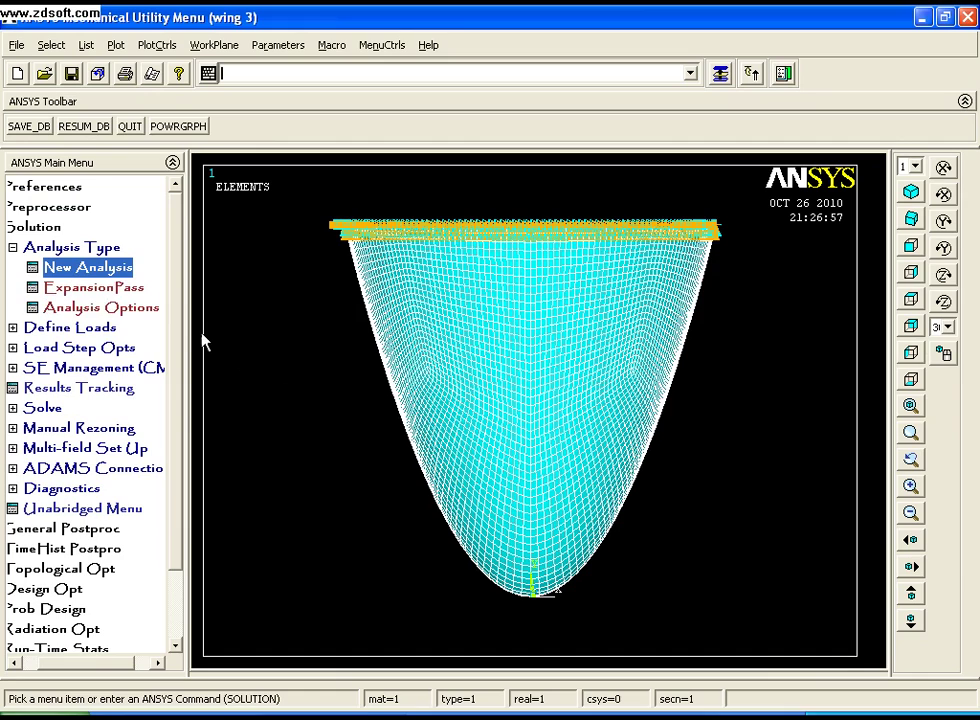
Set Block Lanczos to extract and expand 5 modes with the default frequency range
{"action": "left_click", "coordinate": [149, 309]}
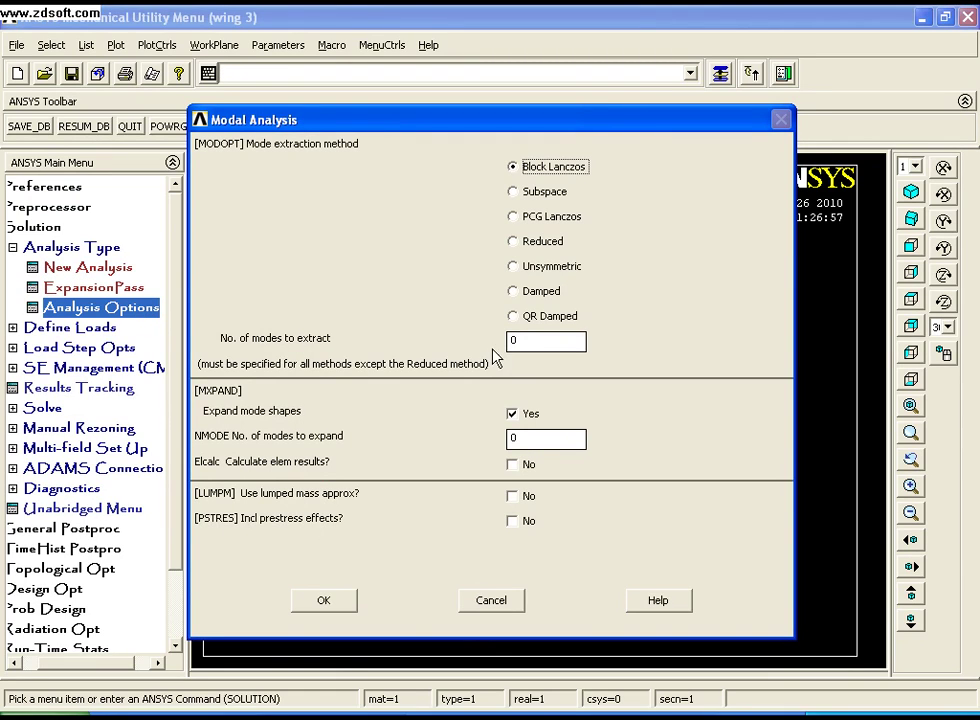
{"action": "double_click", "coordinate": [535, 341]}
{"action": "type", "text": "5"}
{"action": "double_click", "coordinate": [527, 438]}
{"action": "left_click", "coordinate": [320, 598]}
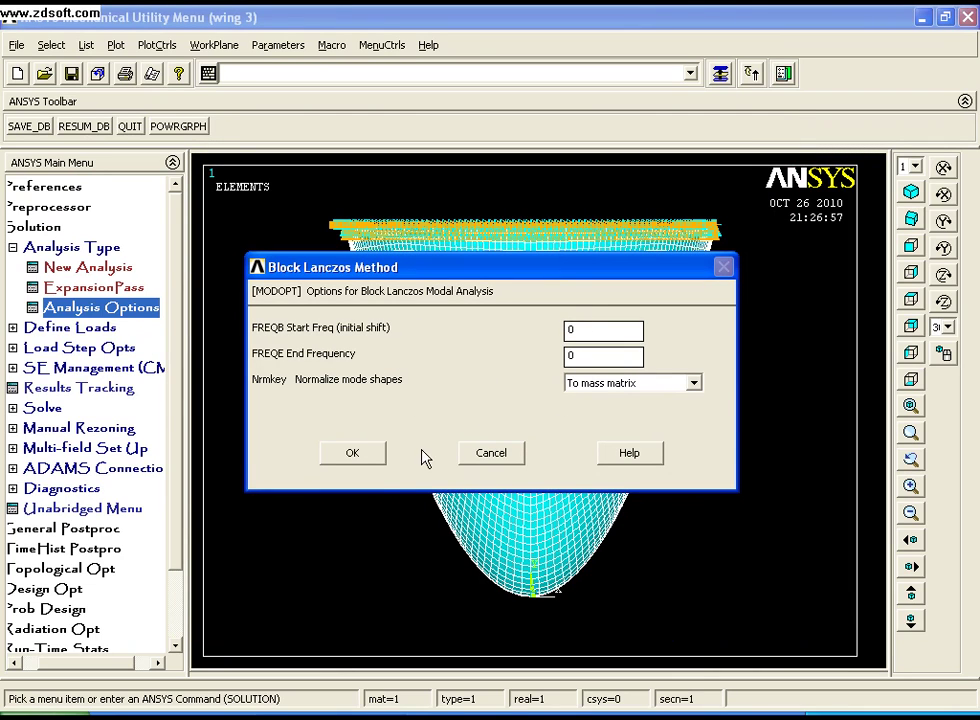
{"action": "left_click", "coordinate": [358, 452]}
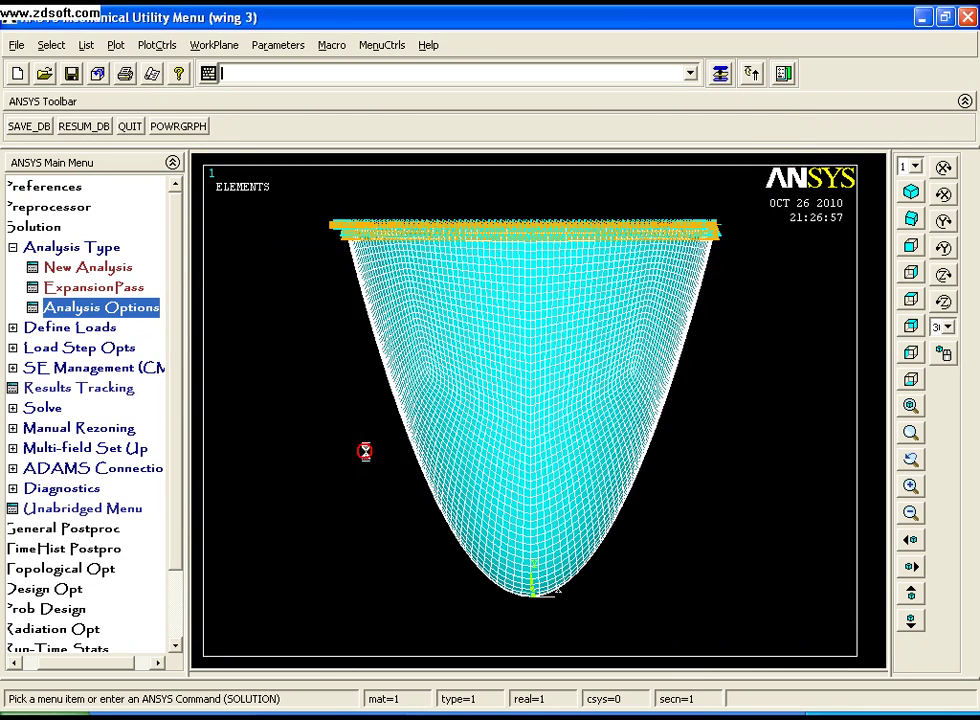
Solve the current load step and close the solution messages
{"action": "left_click", "coordinate": [48, 407]}
{"action": "left_click", "coordinate": [65, 368]}
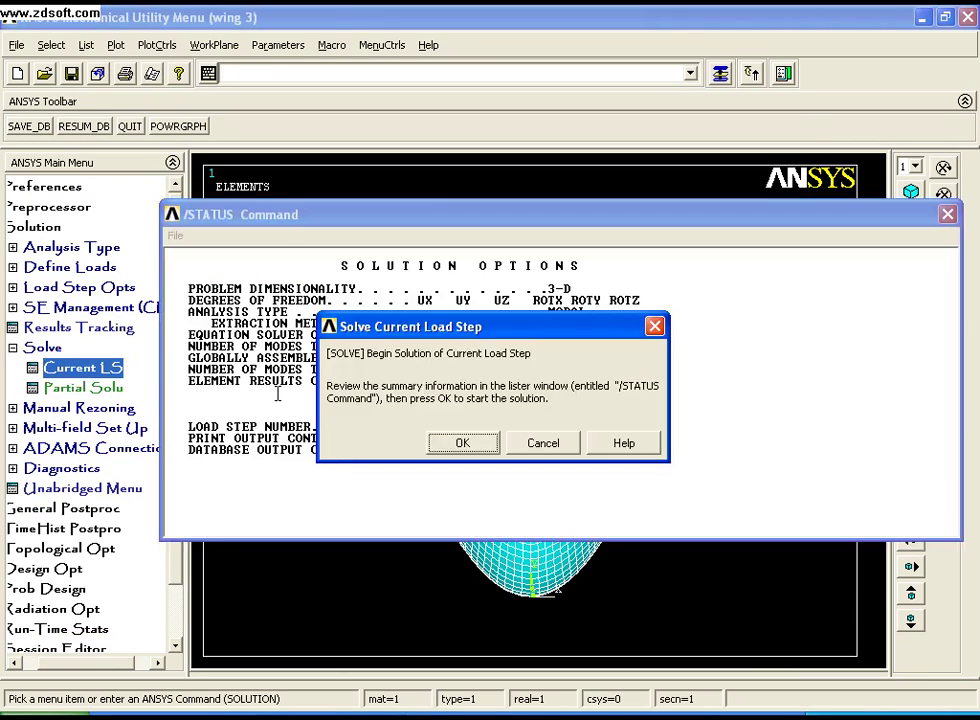
{"action": "left_click", "coordinate": [471, 442]}
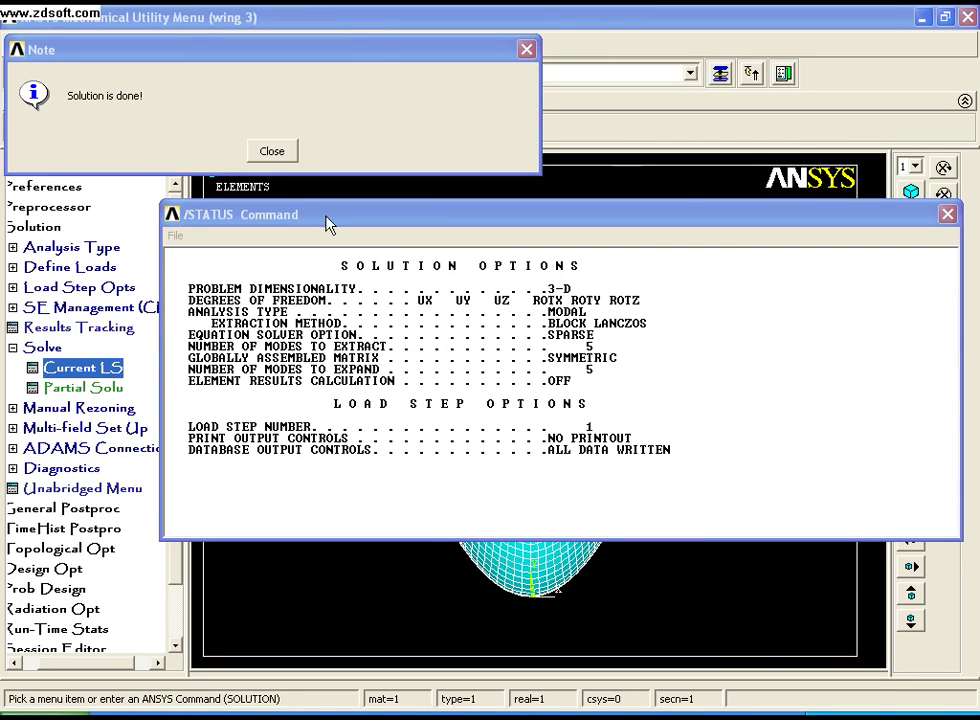
{"action": "left_click", "coordinate": [280, 157]}
{"action": "left_click_drag", "start_coordinate": [499, 219], "coordinate": [356, 222]}
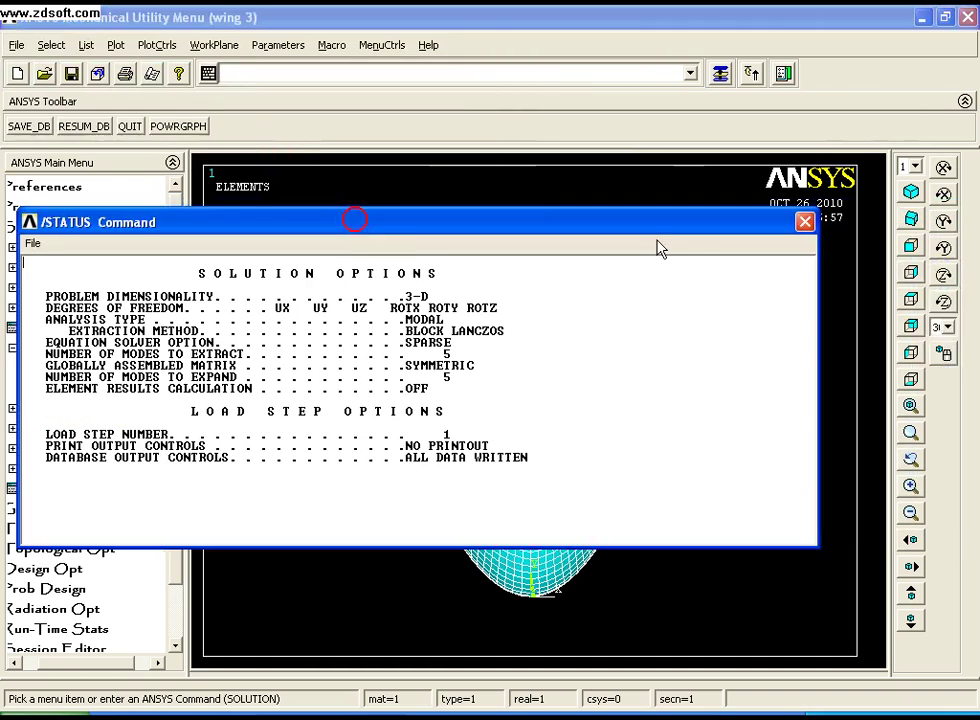
{"action": "left_click", "coordinate": [804, 223]}
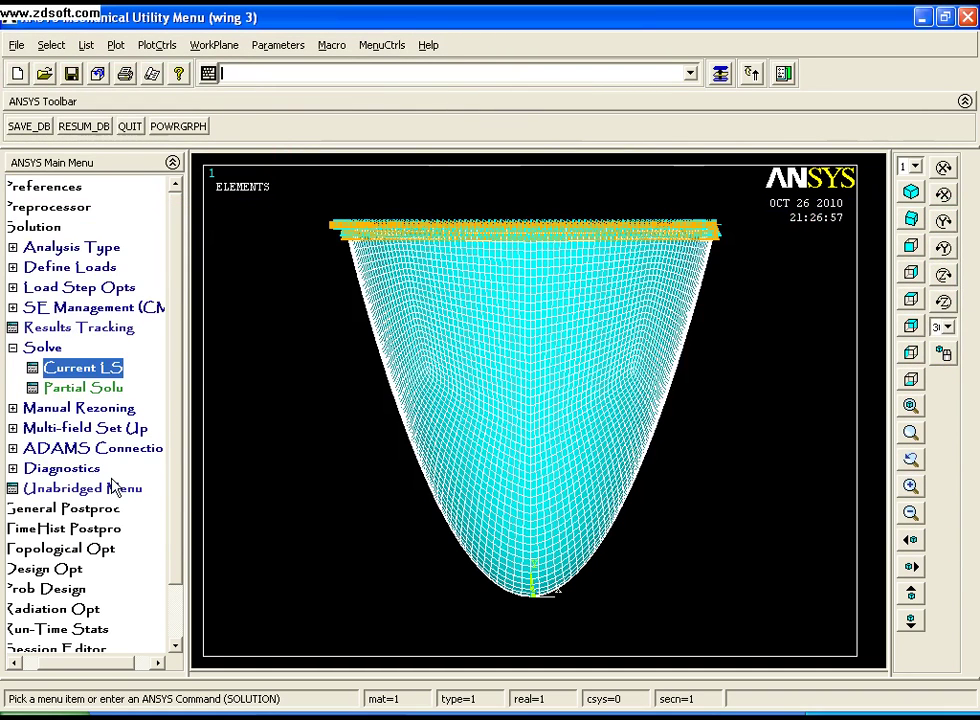
Read result set 3 (165.61 Hz) into memory from the list of five mode frequencies
{"action": "left_click", "coordinate": [90, 508]}
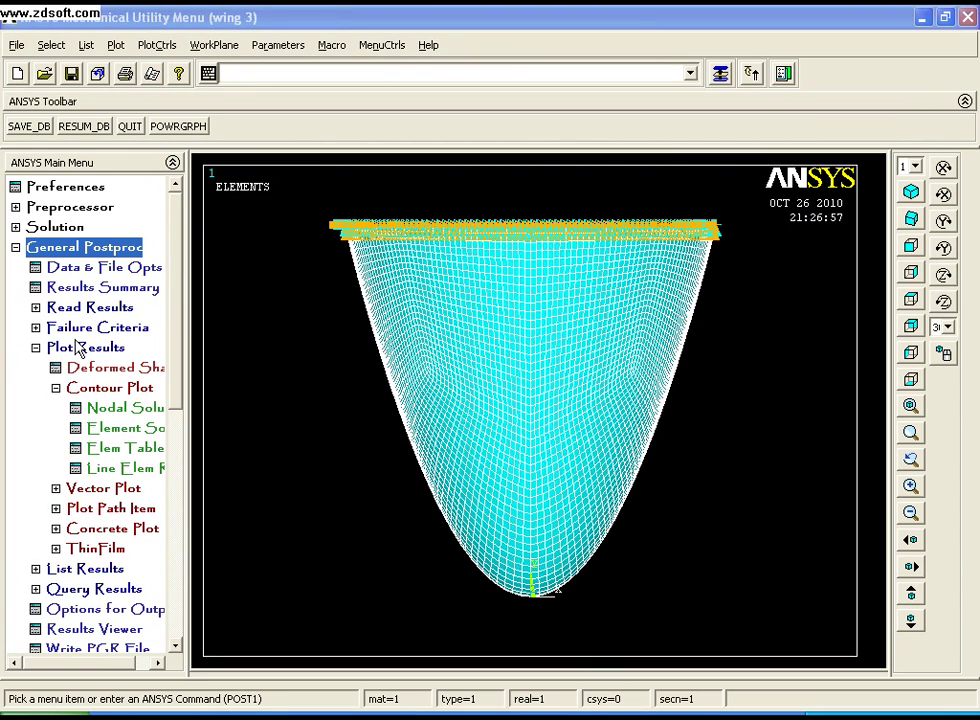
{"action": "left_click", "coordinate": [77, 306]}
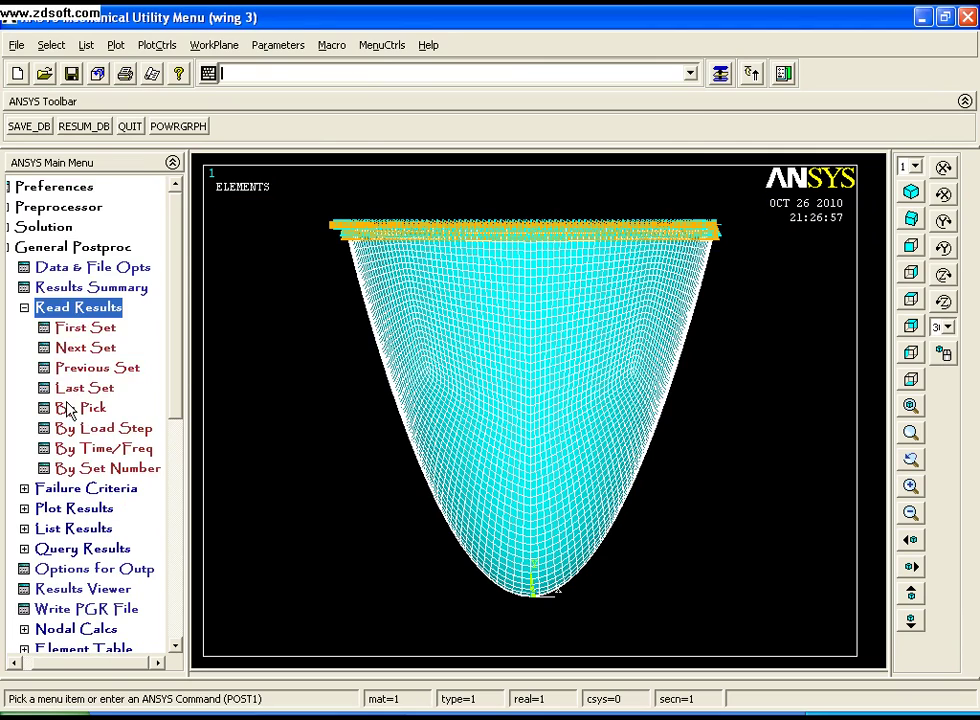
{"action": "left_click", "coordinate": [80, 408]}
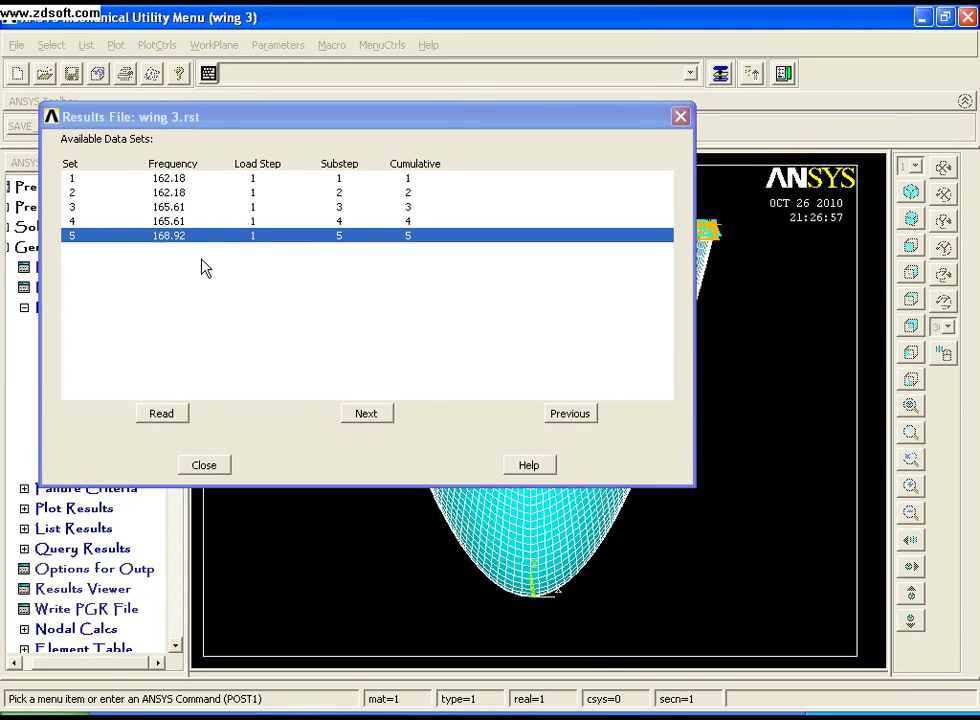
{"action": "left_click", "coordinate": [142, 207]}
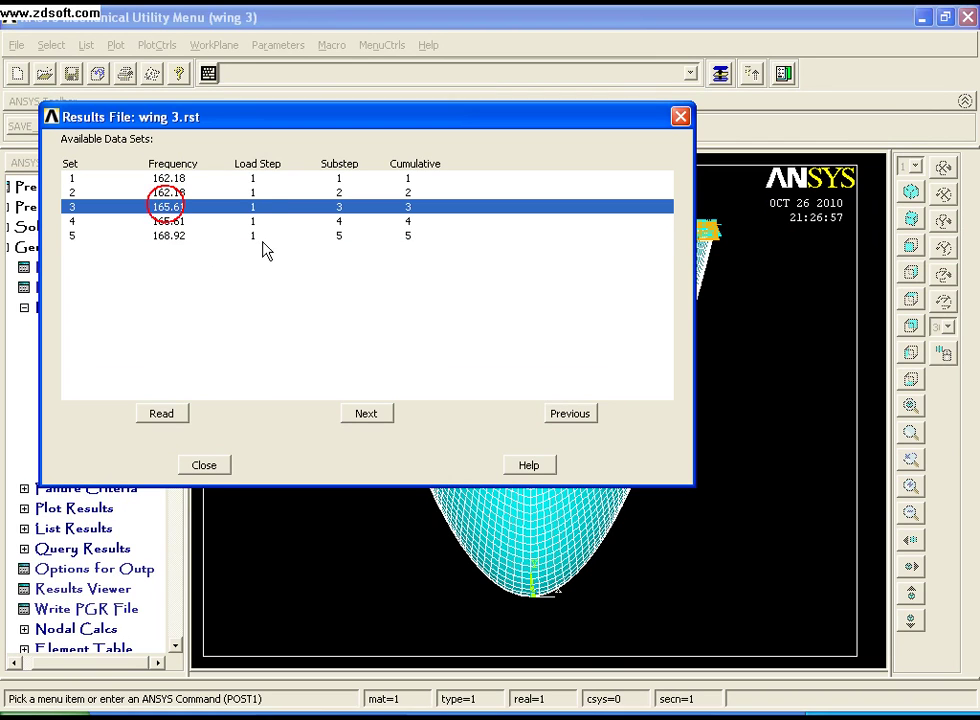
{"action": "left_click", "coordinate": [161, 412]}
{"action": "left_click", "coordinate": [202, 465]}
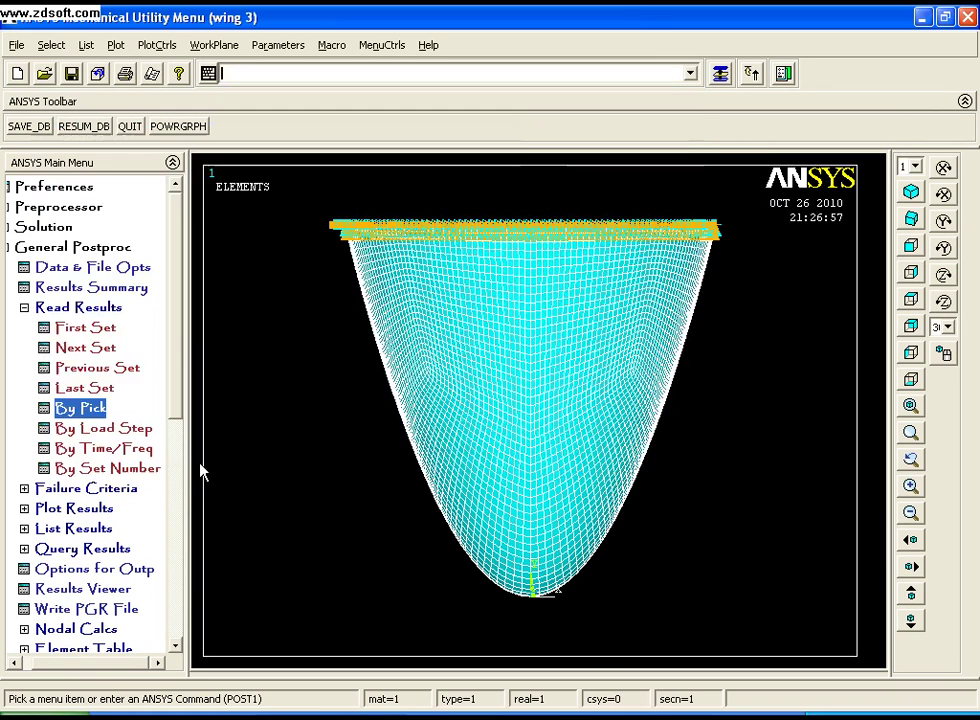
{"action": "left_click", "coordinate": [100, 508]}
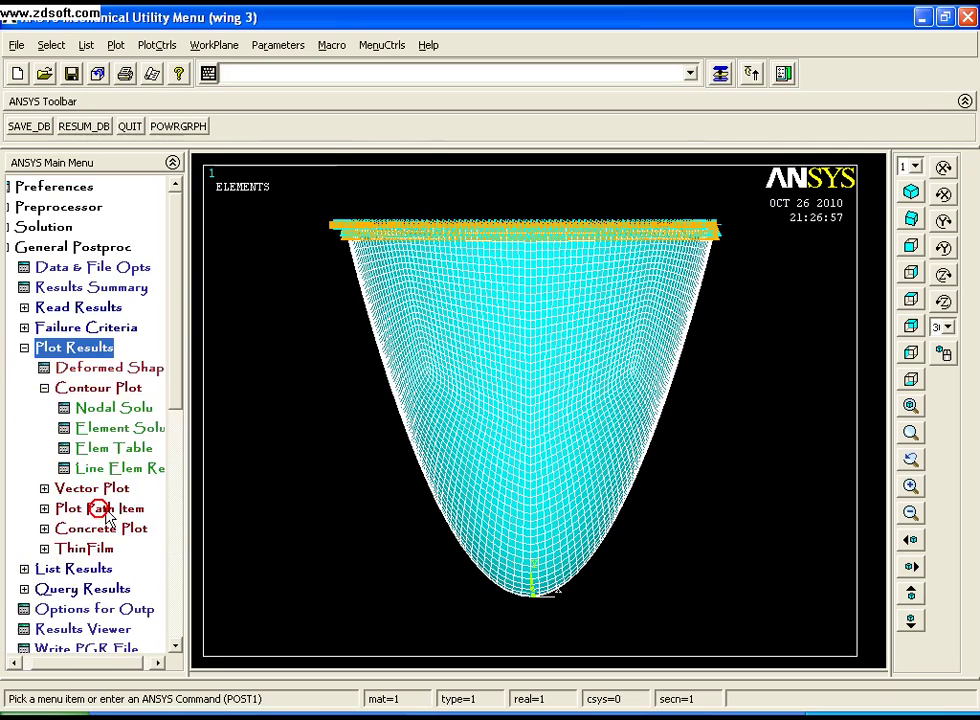
Plot the nodal displacement vector sum (USUM) contour for mode 3 at 165.607 Hz
{"action": "left_click", "coordinate": [96, 405]}
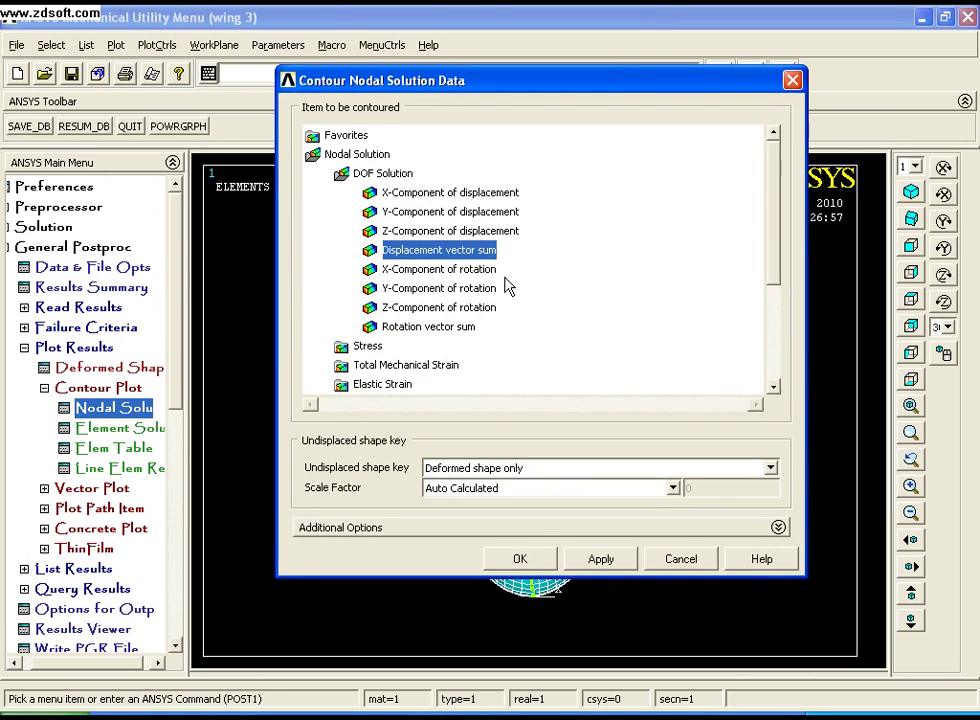
{"action": "left_click", "coordinate": [512, 561]}
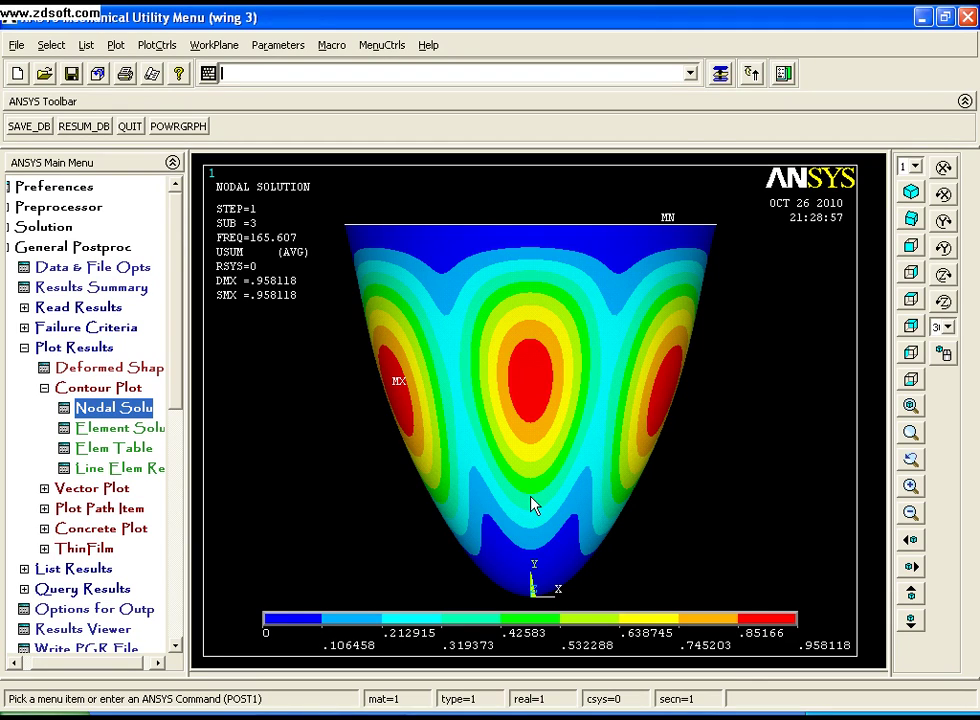
{"action": "left_click", "coordinate": [156, 46]}
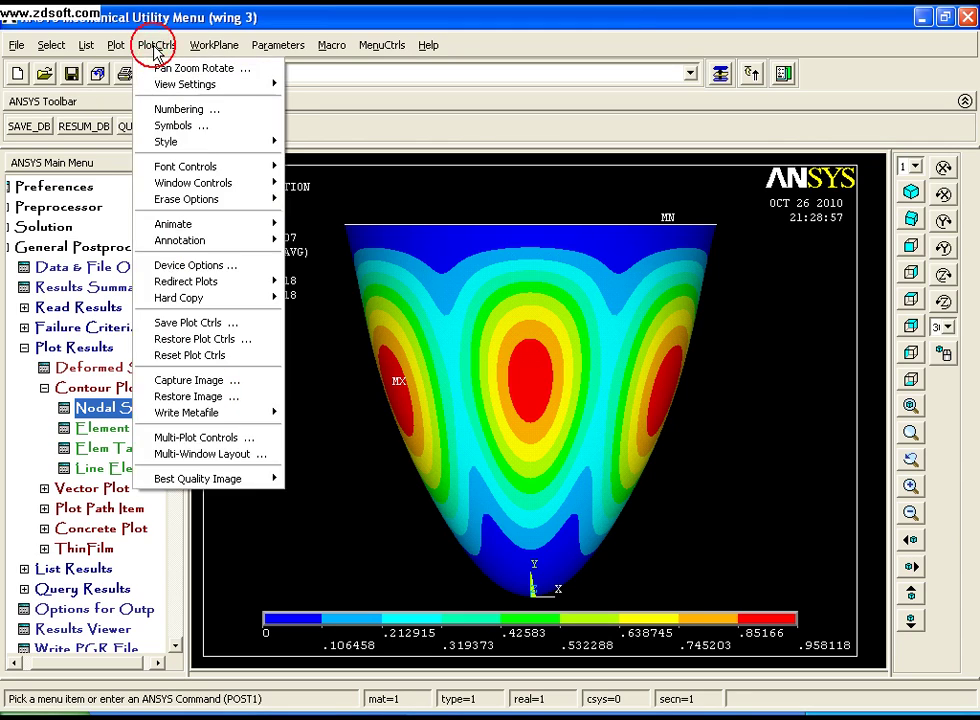
Animate the 165.607 Hz mode shape over 10 frames with the frame delay set to 0
{"action": "mouse_move", "coordinate": [185, 223]}
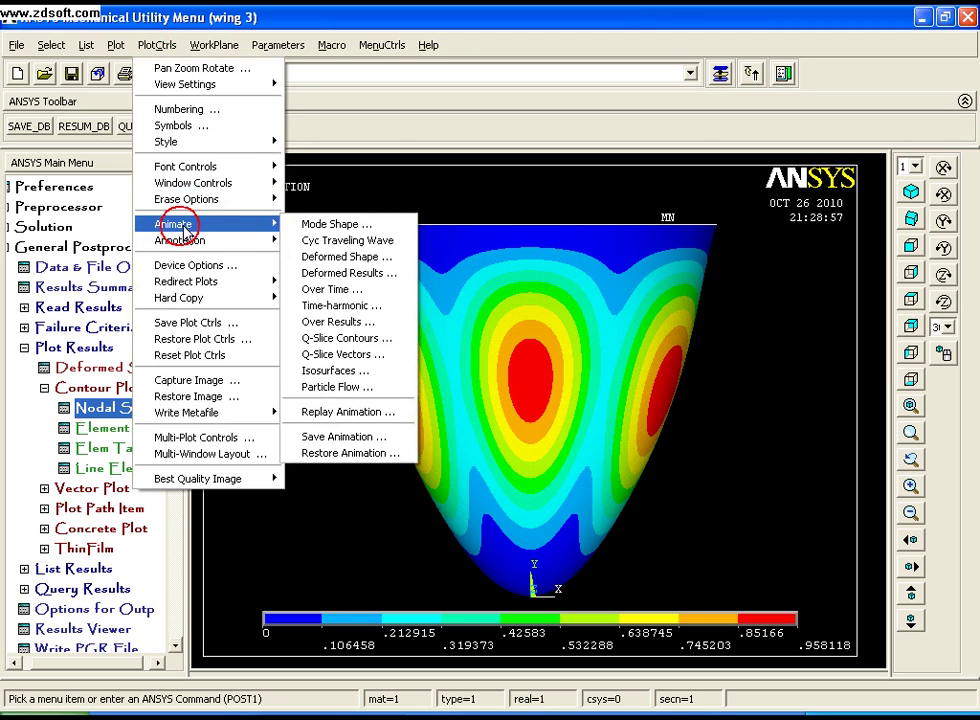
{"action": "left_click", "coordinate": [328, 222]}
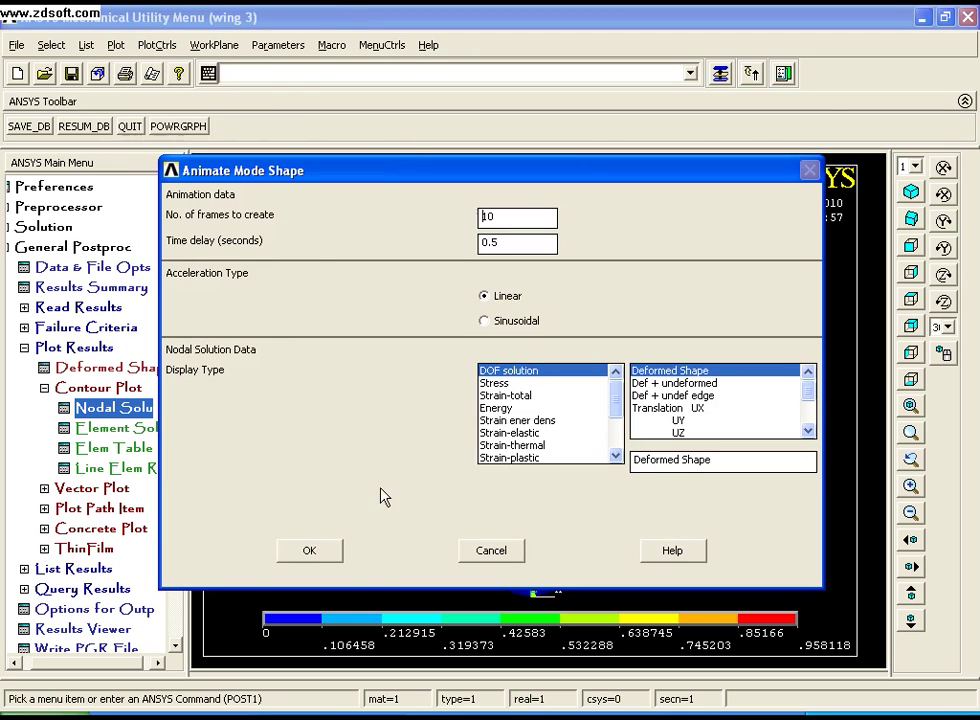
{"action": "left_click", "coordinate": [309, 551]}
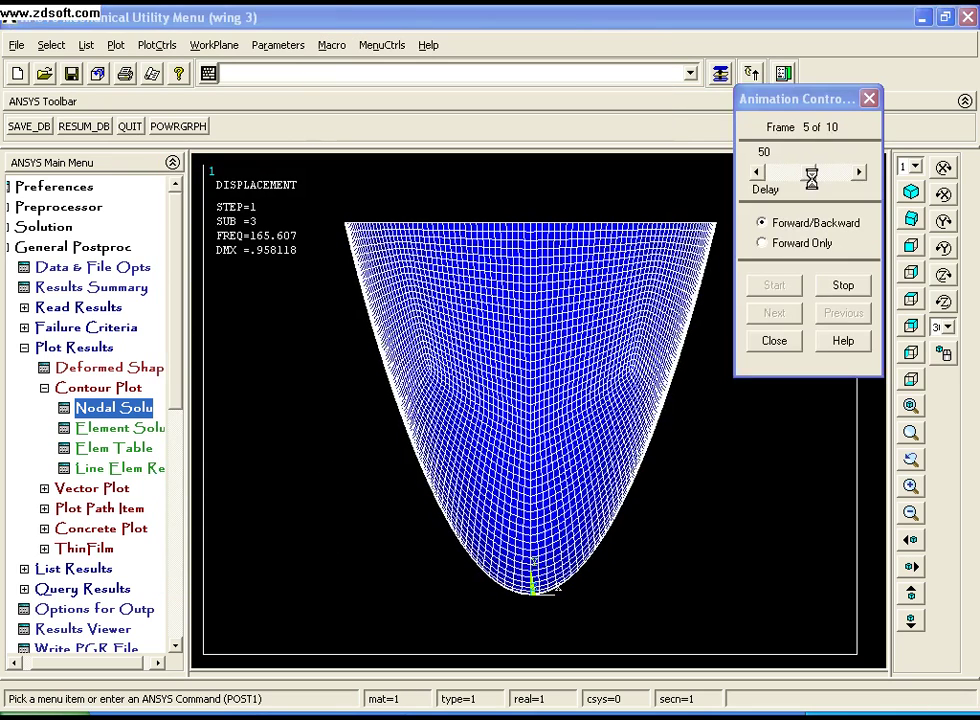
{"action": "left_click_drag", "start_coordinate": [812, 172], "coordinate": [766, 184]}
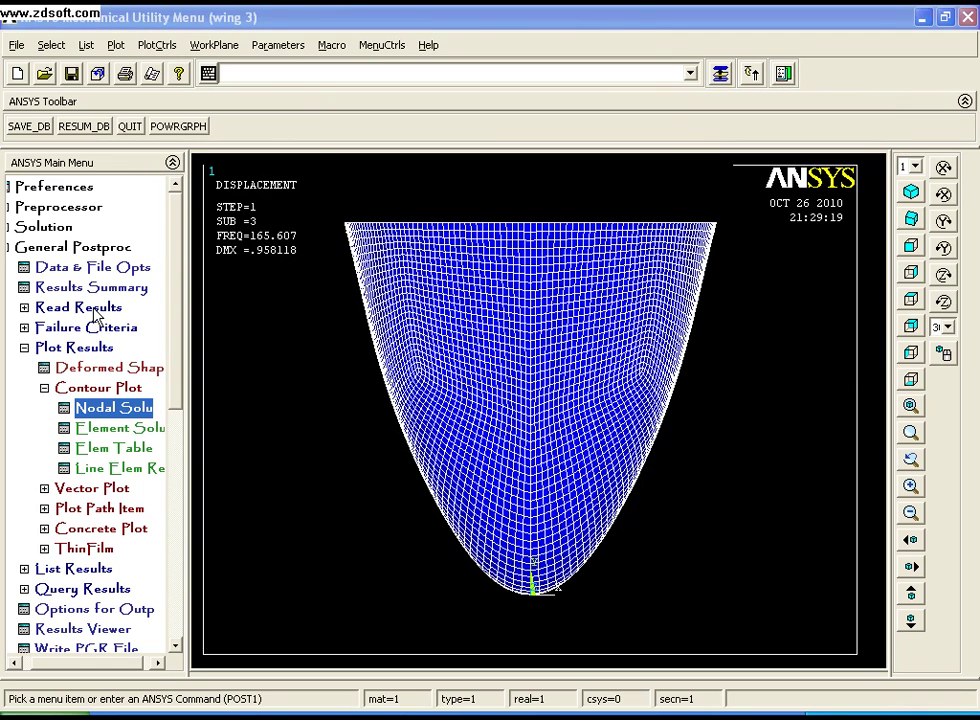
Read result set 4 (165.61 Hz, substep 4) into memory as the current results
{"action": "left_click", "coordinate": [90, 308]}
{"action": "left_click", "coordinate": [80, 407]}
{"action": "left_click", "coordinate": [182, 222]}
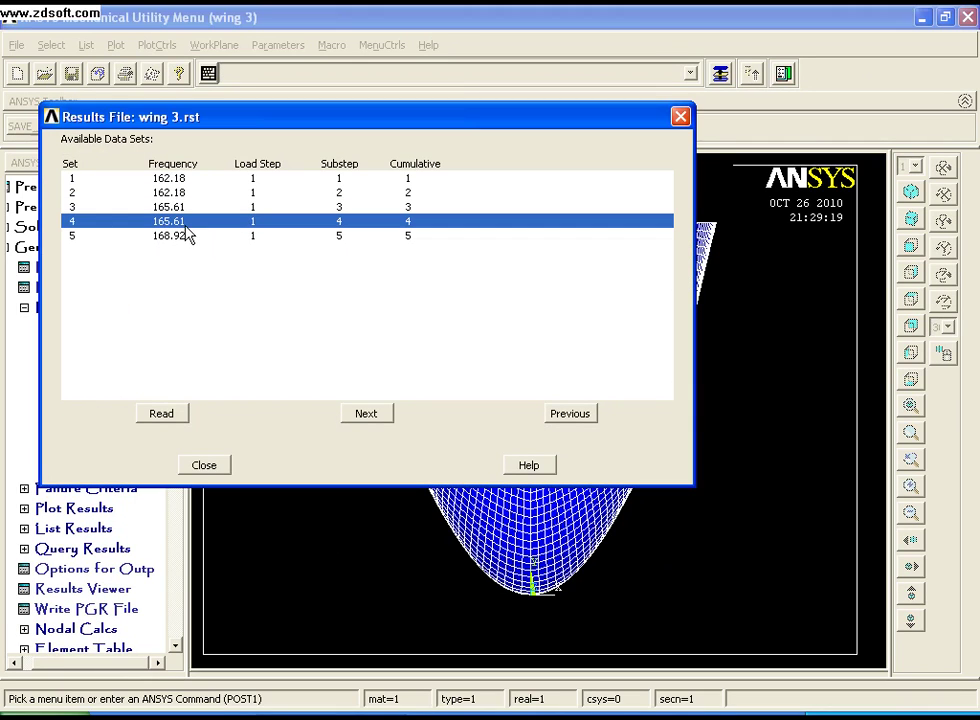
{"action": "left_click", "coordinate": [166, 417]}
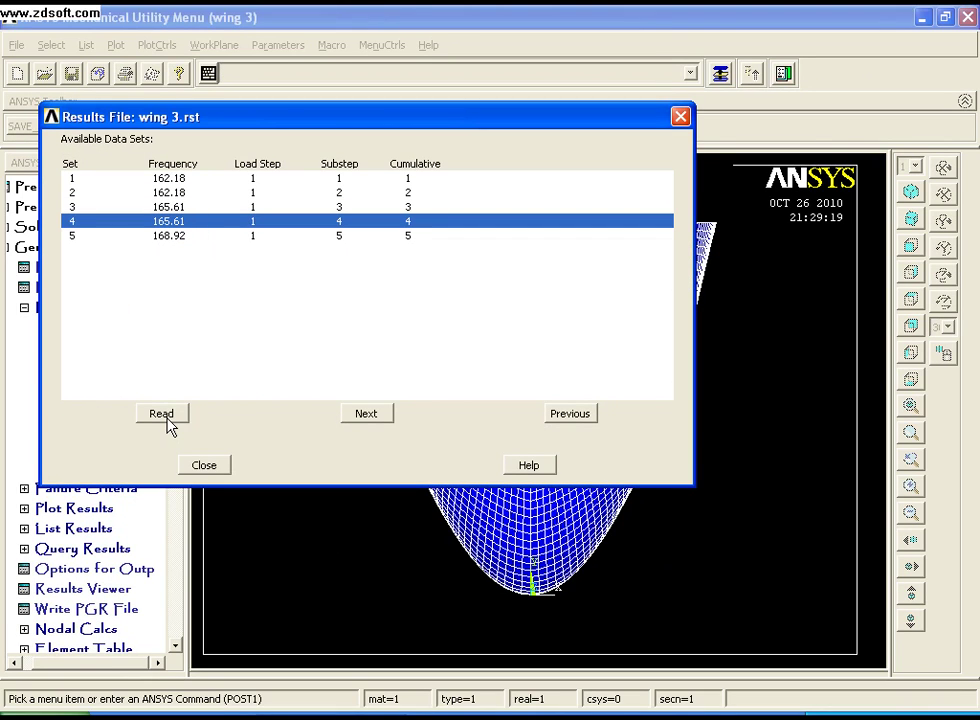
{"action": "left_click", "coordinate": [222, 469]}
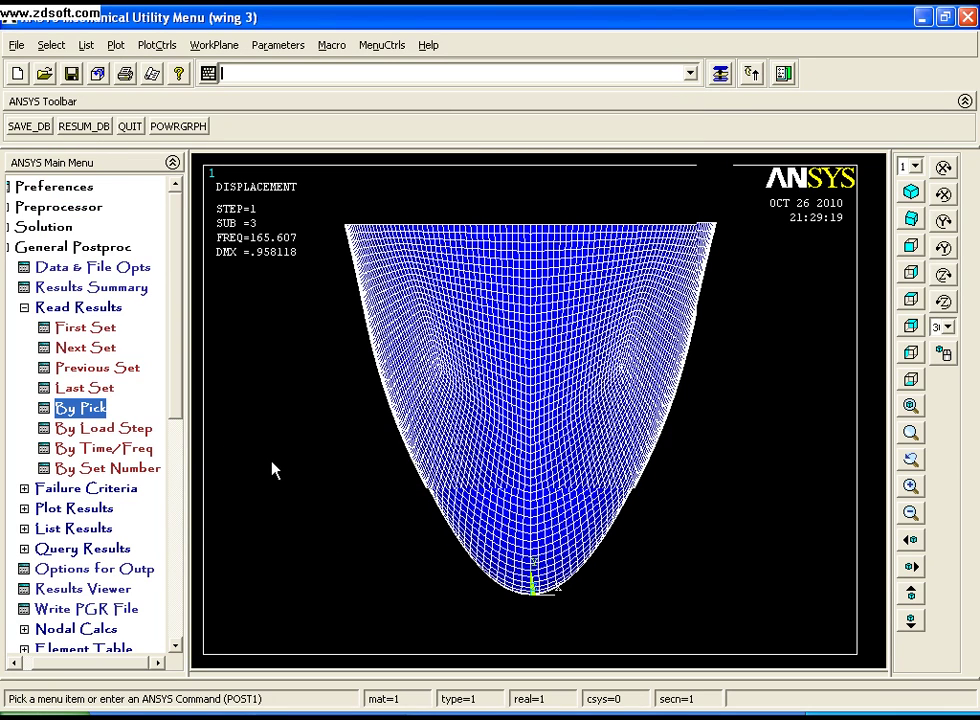
{"action": "left_click", "coordinate": [115, 45]}
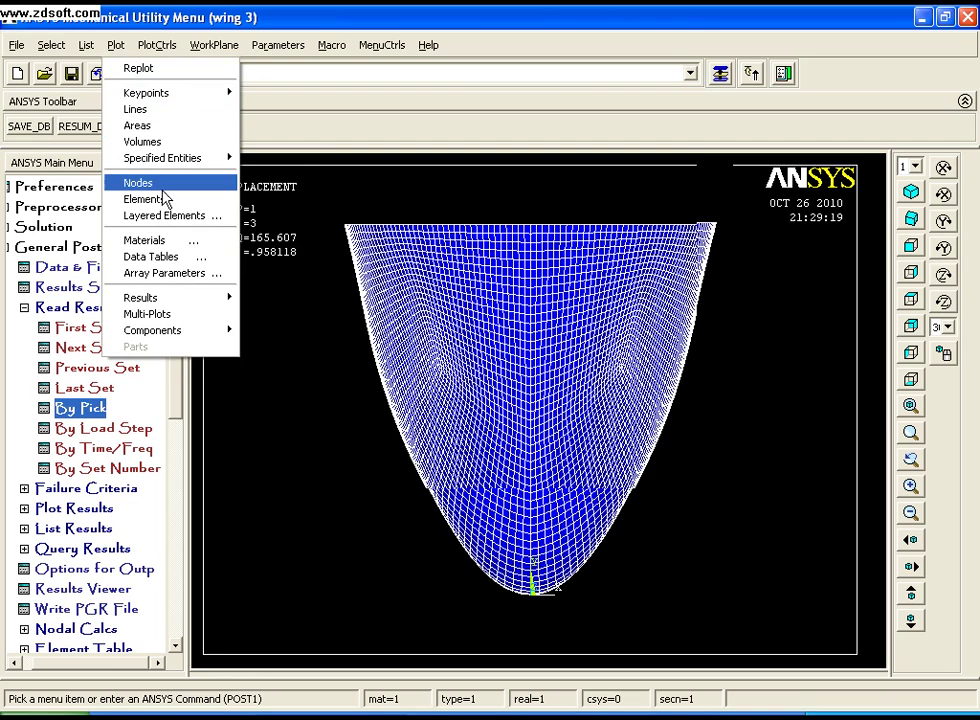
Display and redraw the model's areas instead of the mesh
{"action": "left_click", "coordinate": [225, 127]}
{"action": "right_click", "coordinate": [297, 321]}
{"action": "left_click", "coordinate": [322, 322]}
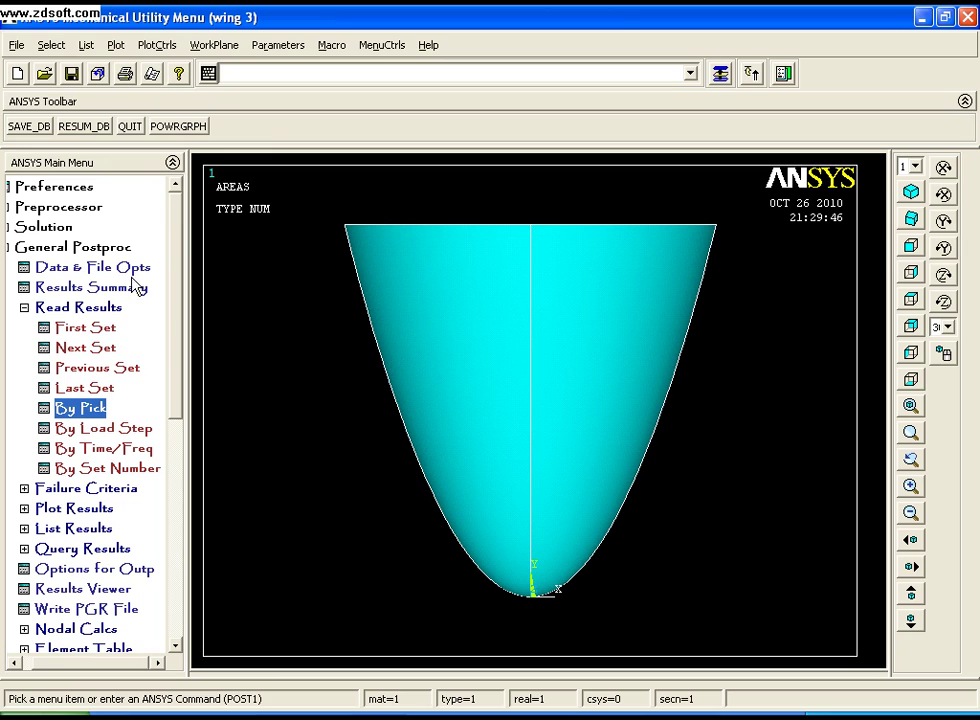
Pick all four paraboloid shell areas for a structural pressure load
{"action": "left_click", "coordinate": [65, 209]}
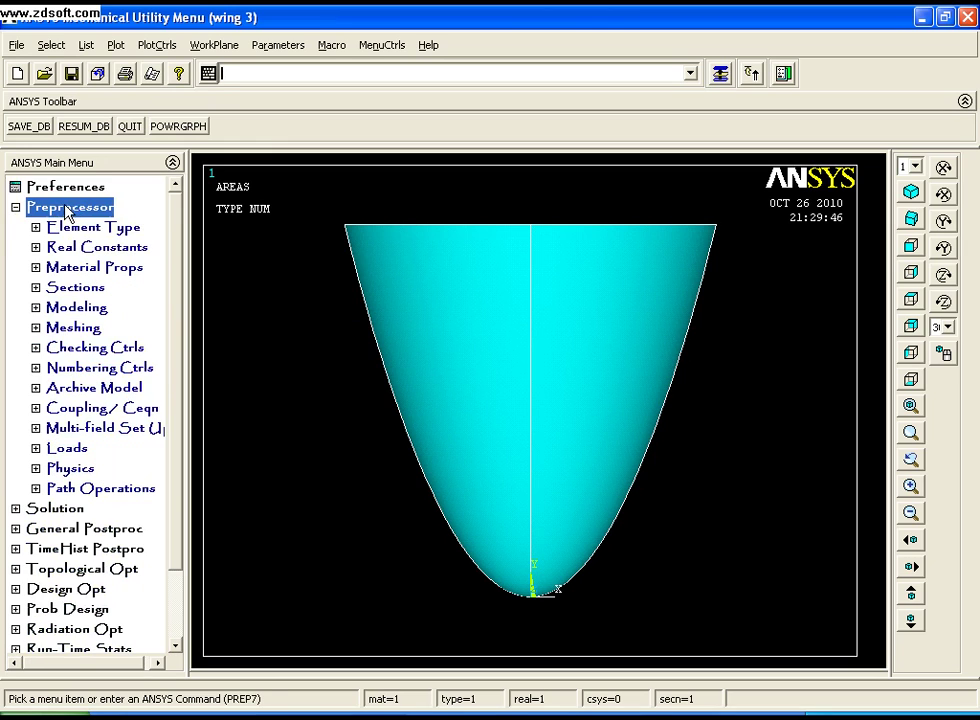
{"action": "left_click", "coordinate": [62, 449]}
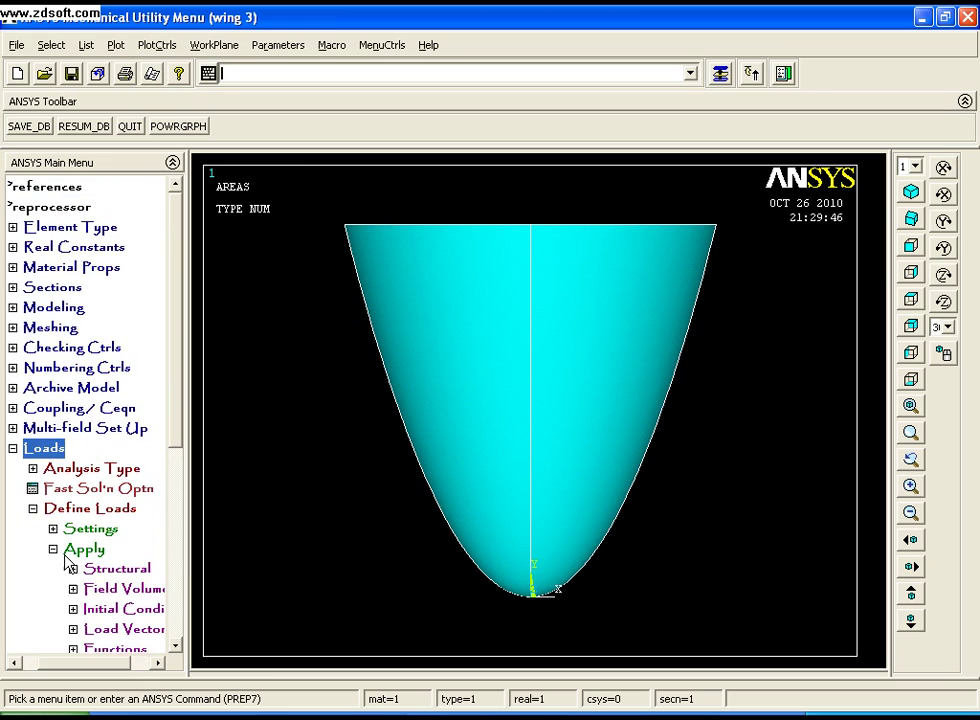
{"action": "left_click", "coordinate": [175, 645]}
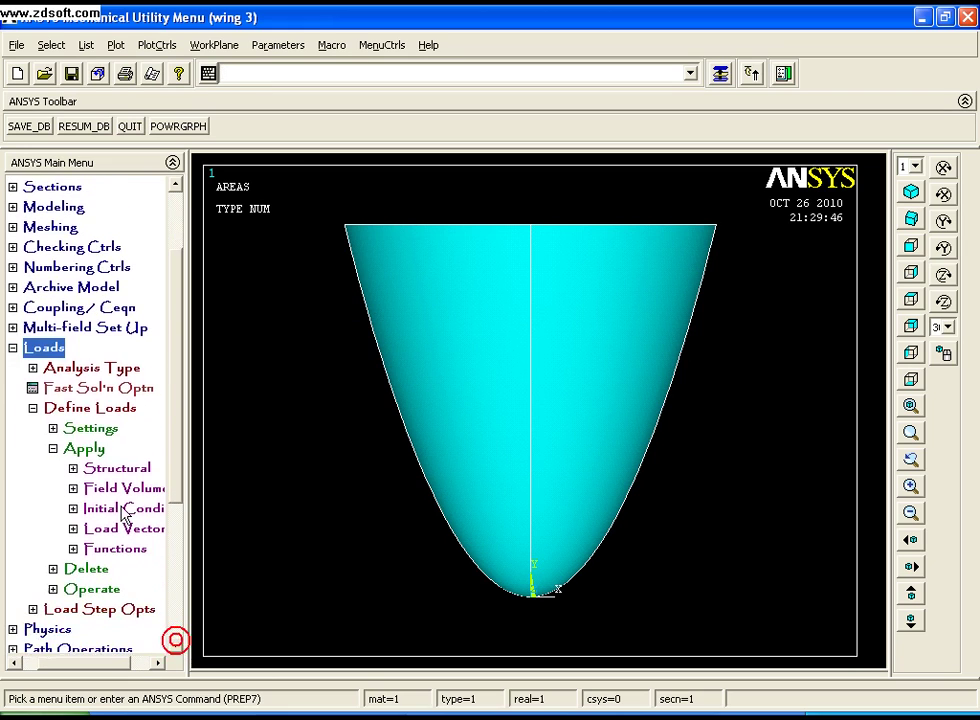
{"action": "left_click", "coordinate": [114, 469]}
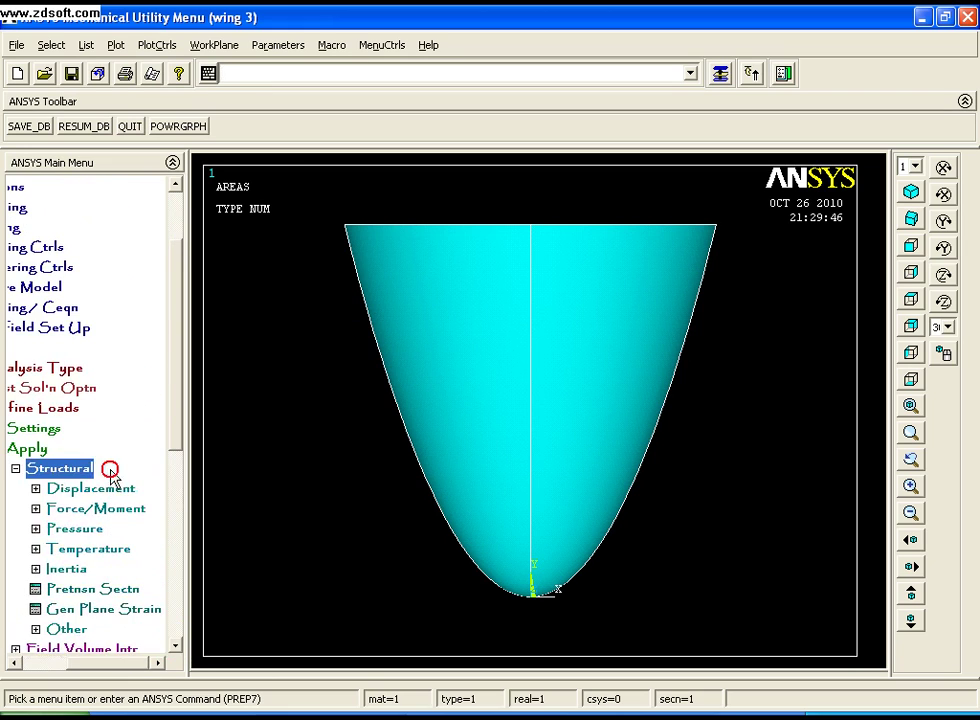
{"action": "left_click", "coordinate": [75, 529]}
{"action": "left_click", "coordinate": [72, 568]}
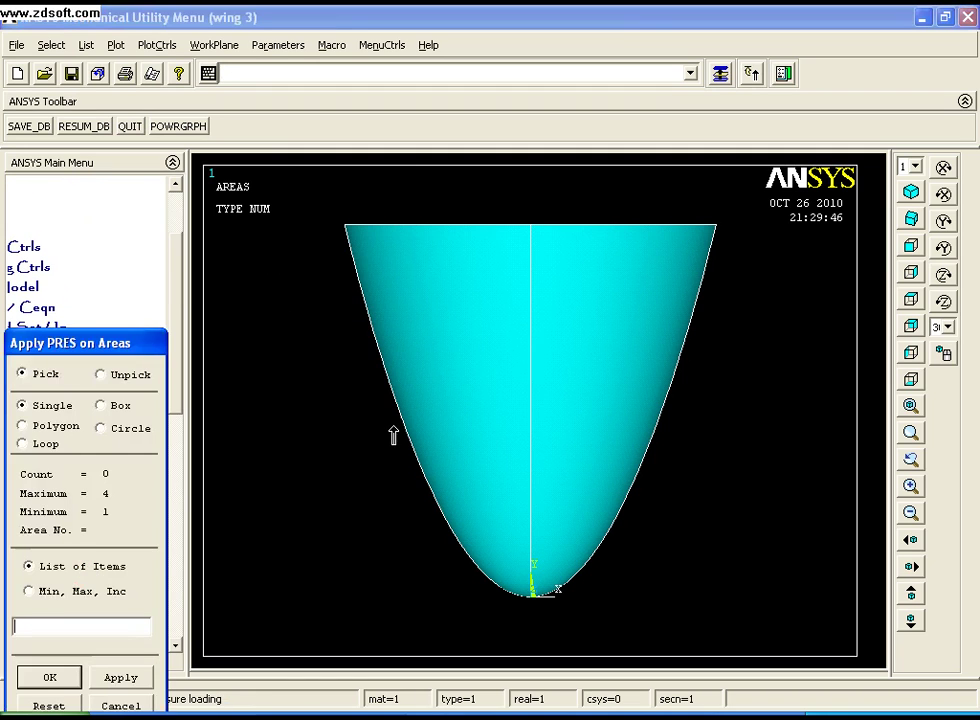
{"action": "left_click", "coordinate": [395, 428]}
{"action": "left_click", "coordinate": [553, 410]}
{"action": "left_click", "coordinate": [488, 449]}
{"action": "left_click", "coordinate": [52, 679]}
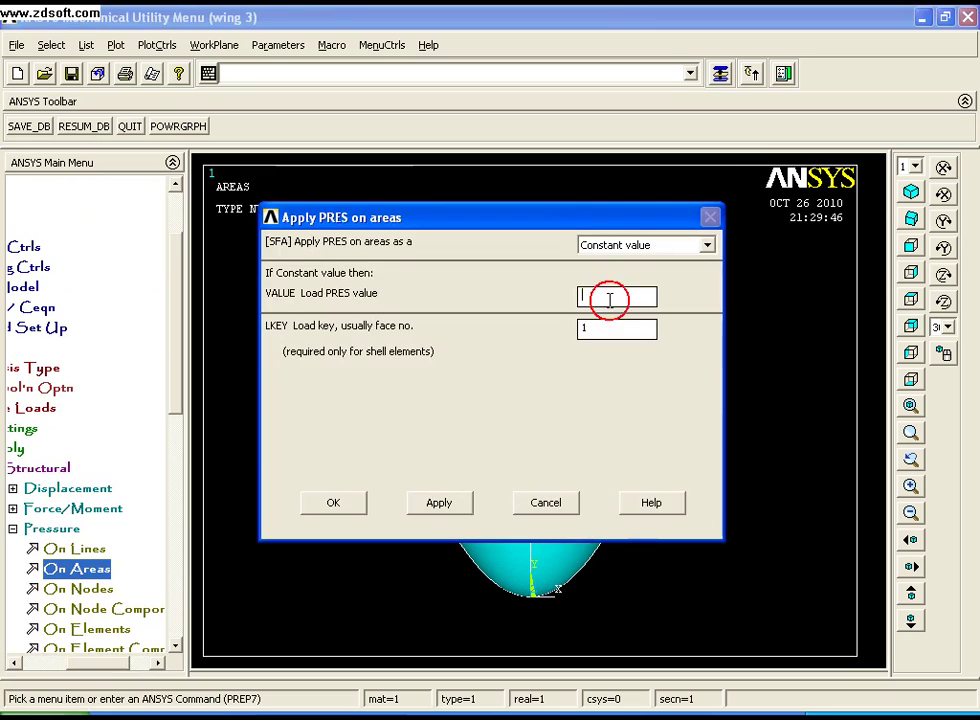
Apply a constant pressure of -50 to the picked areas and dismiss the warning
{"action": "left_click", "coordinate": [609, 300]}
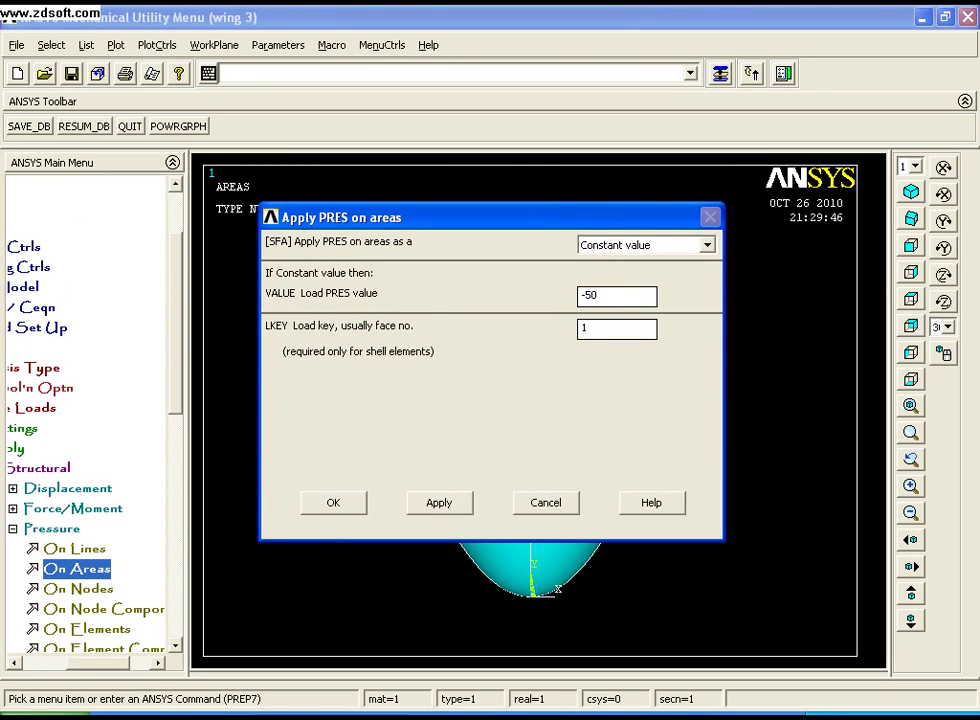
{"action": "left_click", "coordinate": [353, 505]}
{"action": "left_click", "coordinate": [272, 151]}
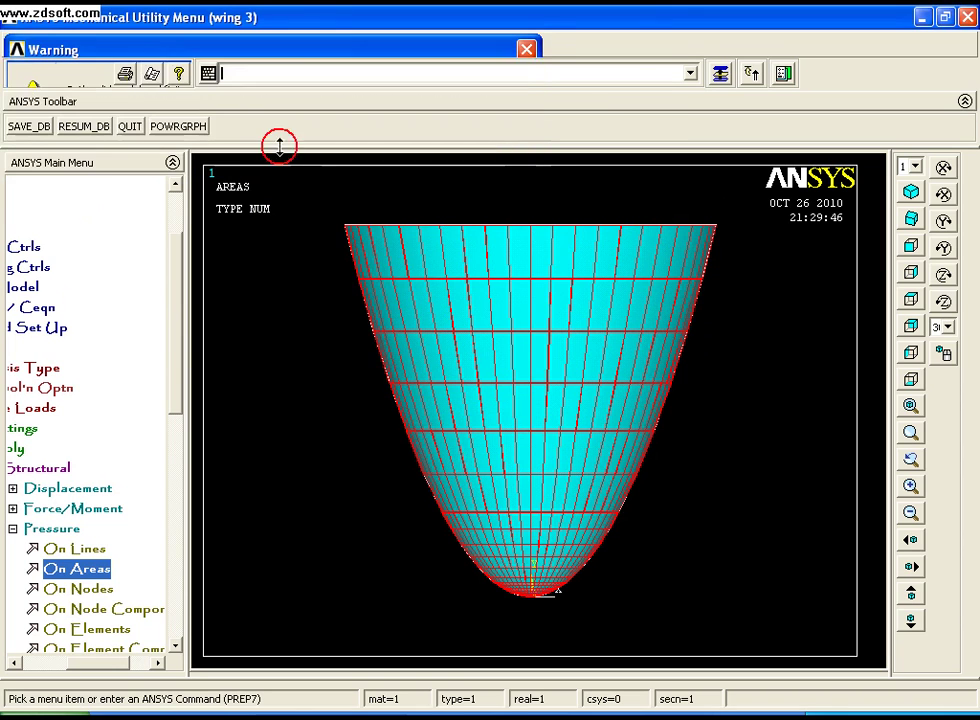
{"action": "left_click", "coordinate": [158, 45]}
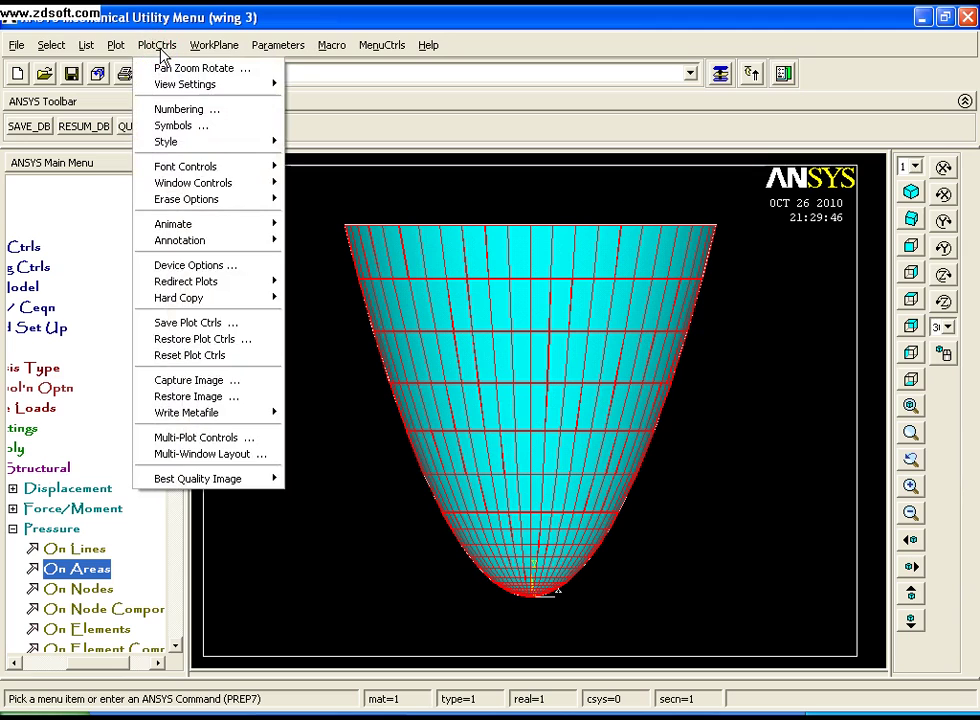
{"action": "left_click", "coordinate": [184, 128]}
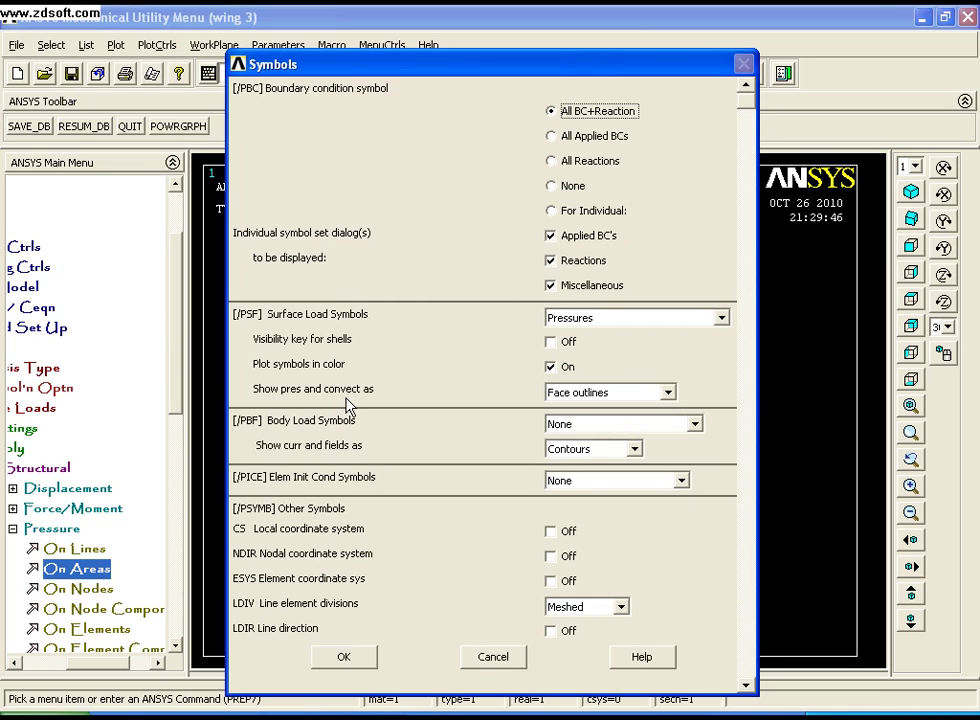
{"action": "left_click", "coordinate": [668, 393]}
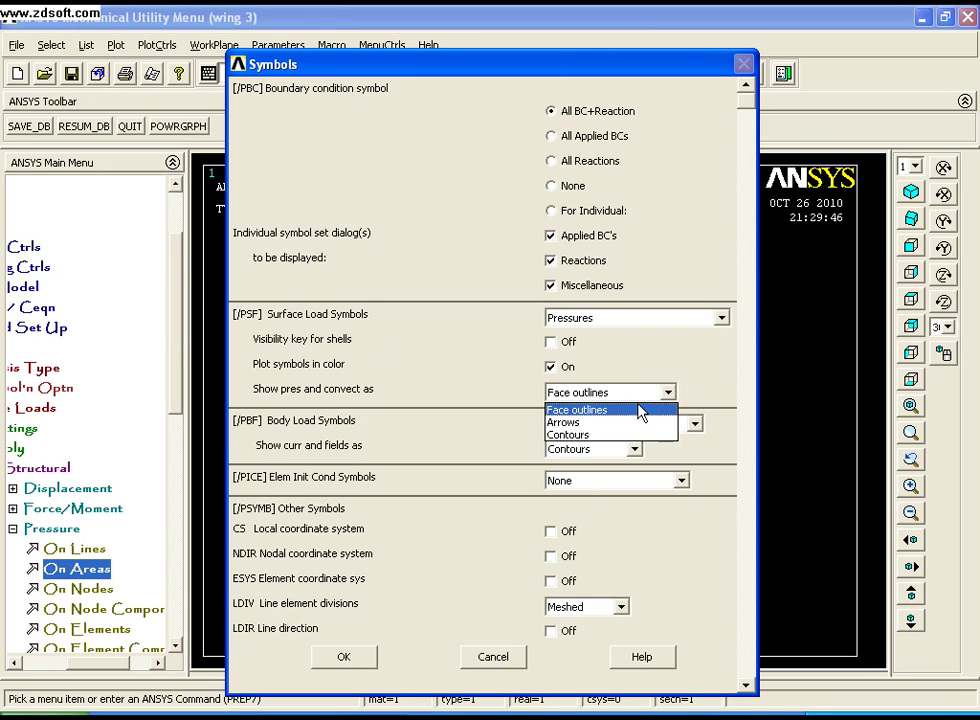
{"action": "left_click", "coordinate": [622, 425]}
{"action": "left_click", "coordinate": [343, 657]}
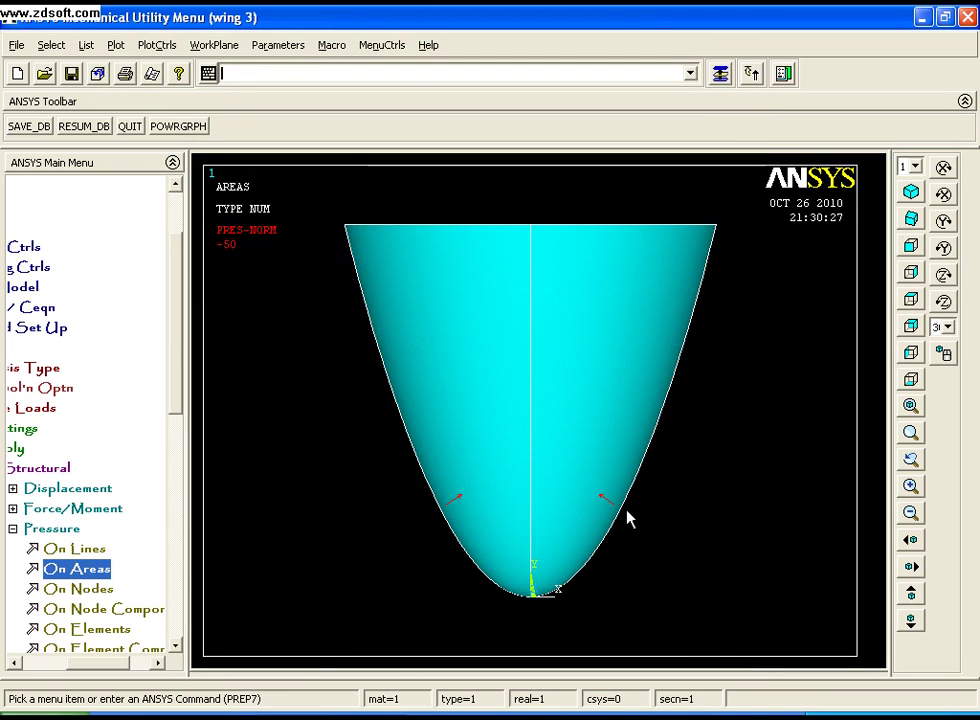
{"action": "left_click", "coordinate": [910, 431]}
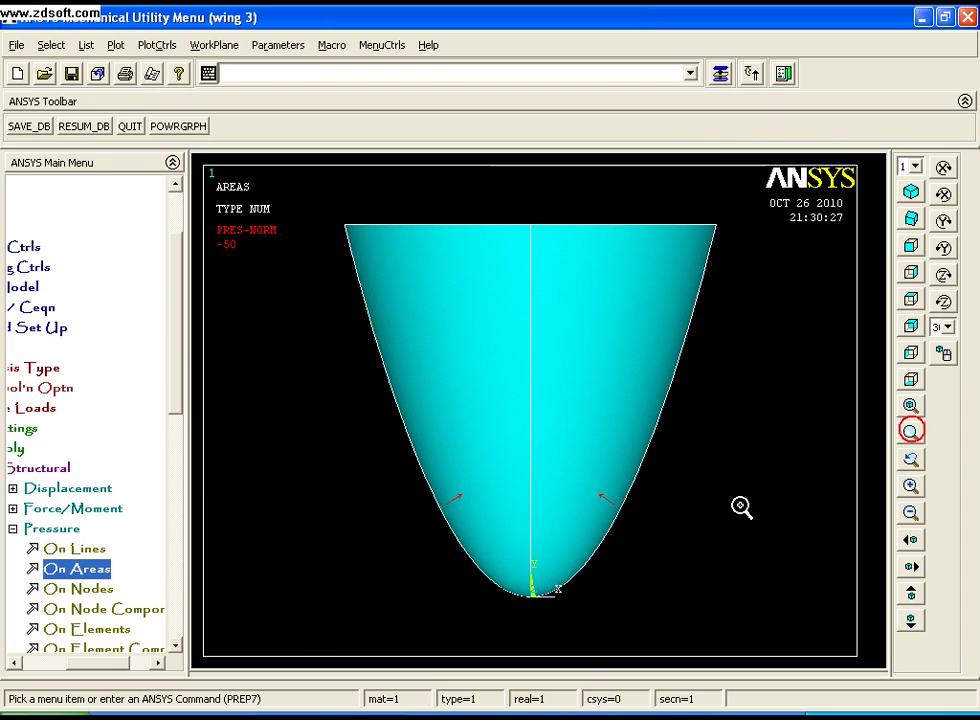
{"action": "left_click", "coordinate": [612, 492]}
{"action": "left_click", "coordinate": [577, 462]}
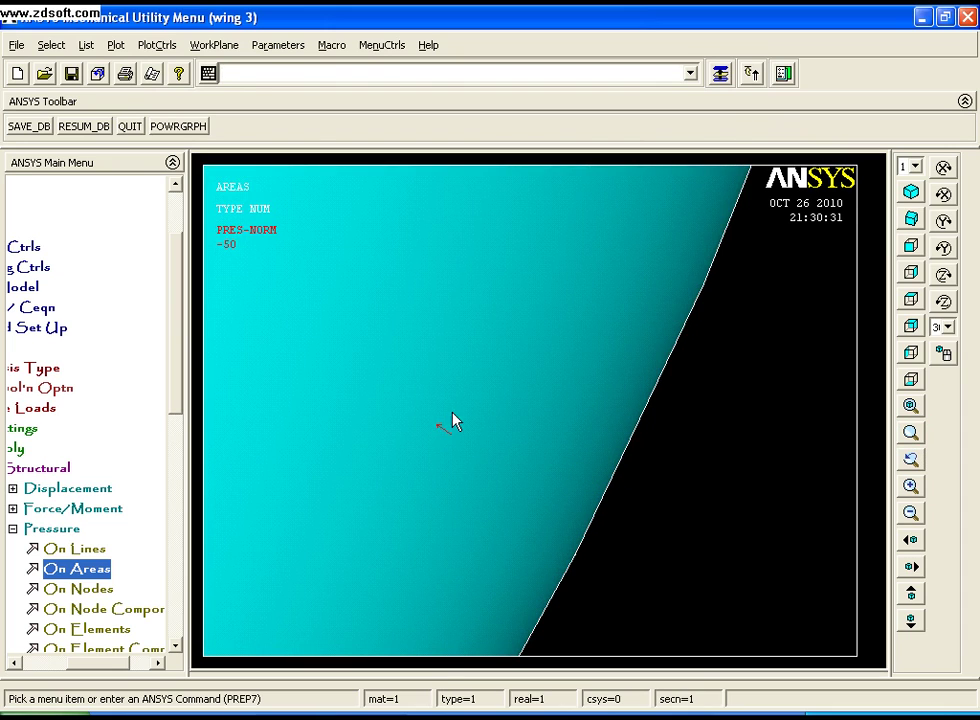
{"action": "left_click", "coordinate": [910, 405]}
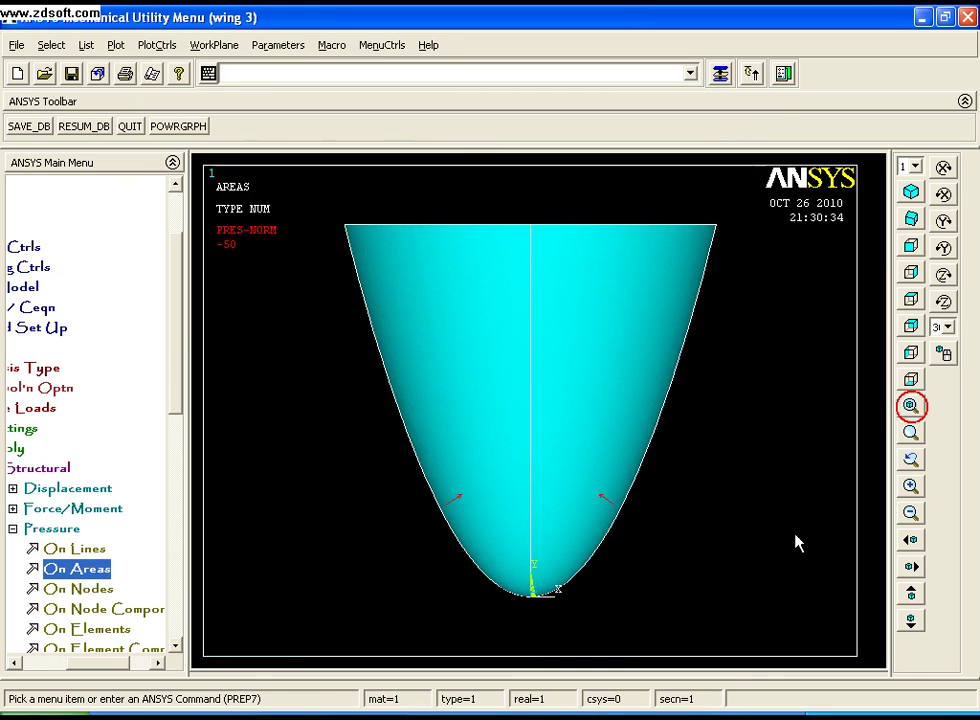
Solve the current load step as a 5-mode Block Lanczos modal analysis with the -50 pressure
{"action": "double_click", "coordinate": [40, 528]}
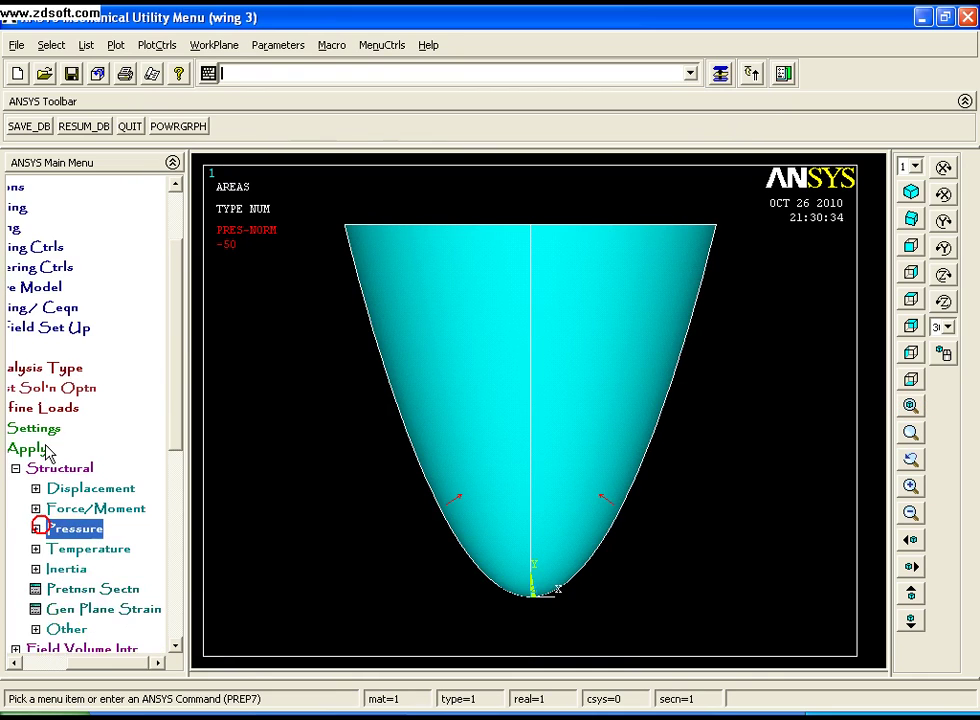
{"action": "double_click", "coordinate": [31, 447]}
{"action": "double_click", "coordinate": [47, 347]}
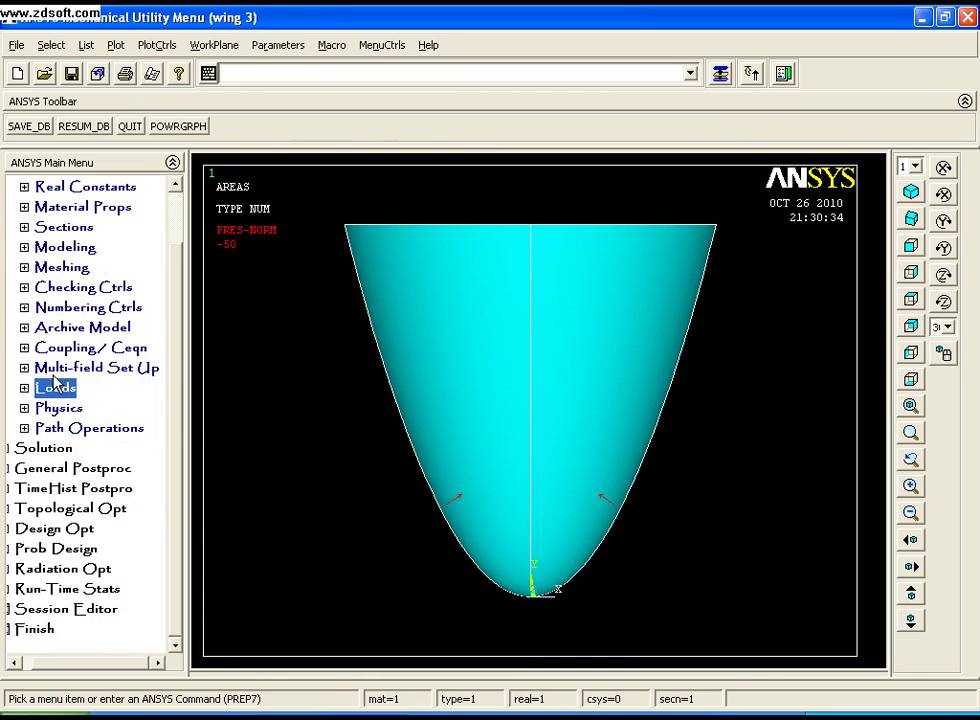
{"action": "double_click", "coordinate": [45, 447]}
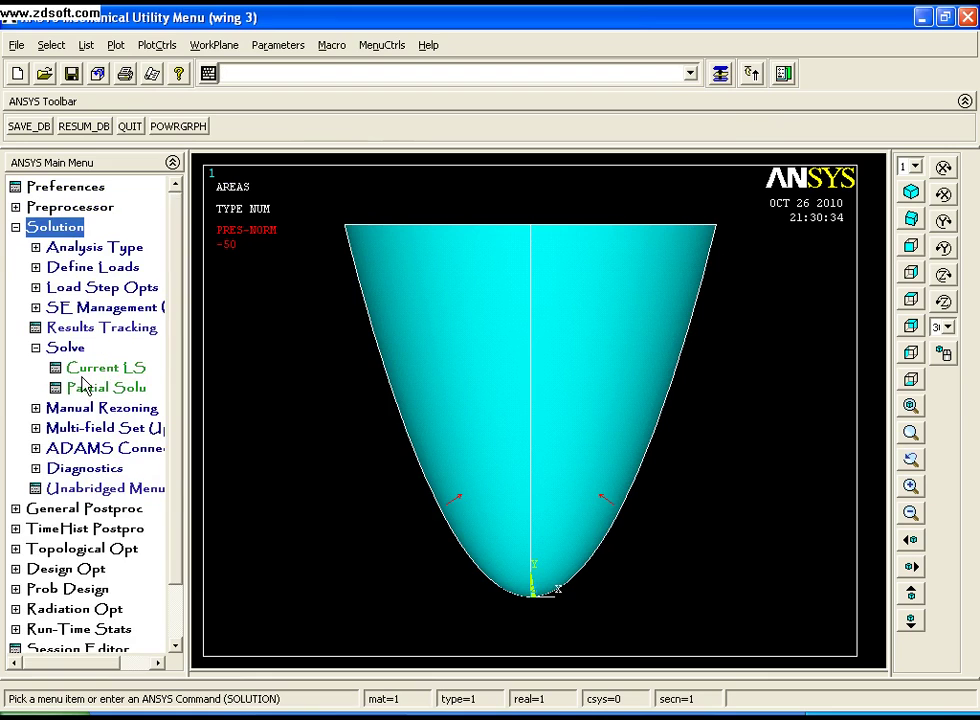
{"action": "left_click", "coordinate": [78, 366]}
{"action": "left_click", "coordinate": [460, 445]}
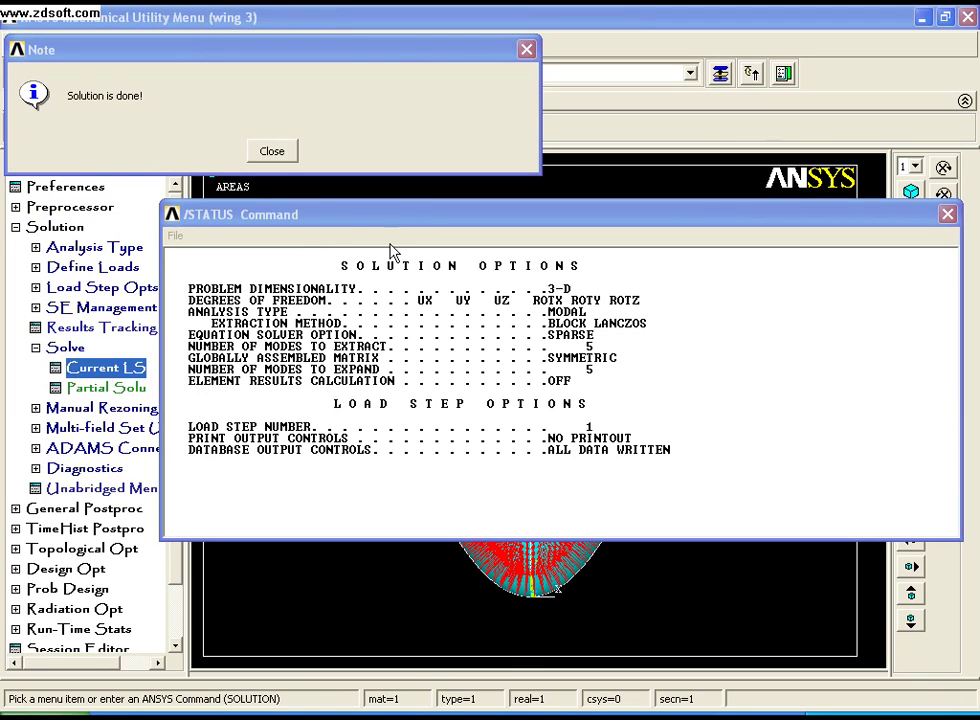
{"action": "left_click", "coordinate": [271, 152]}
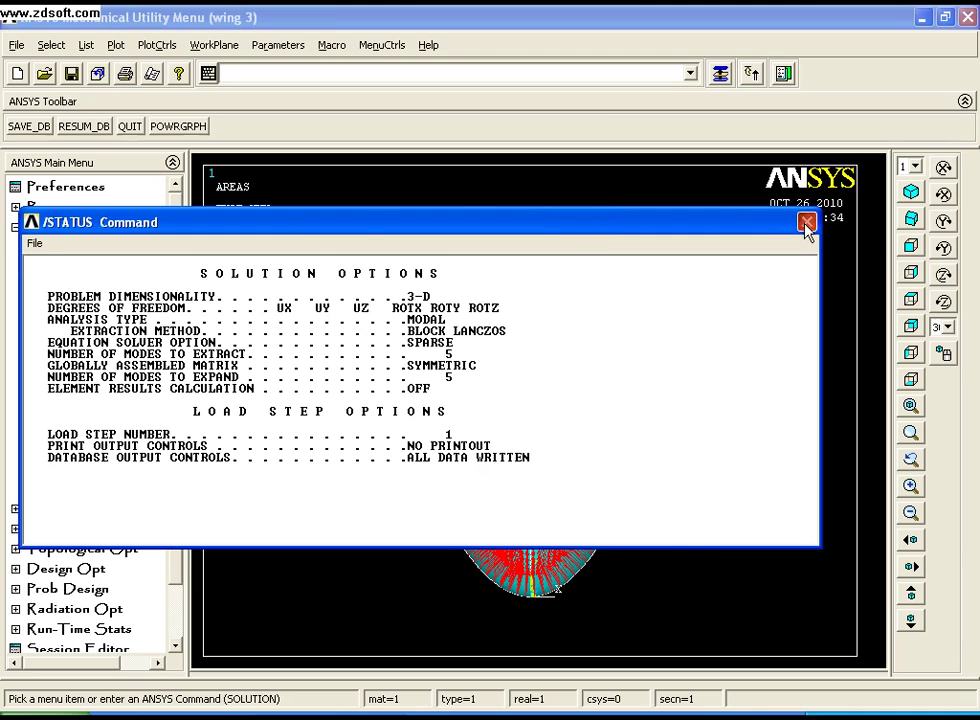
{"action": "left_click", "coordinate": [806, 222]}
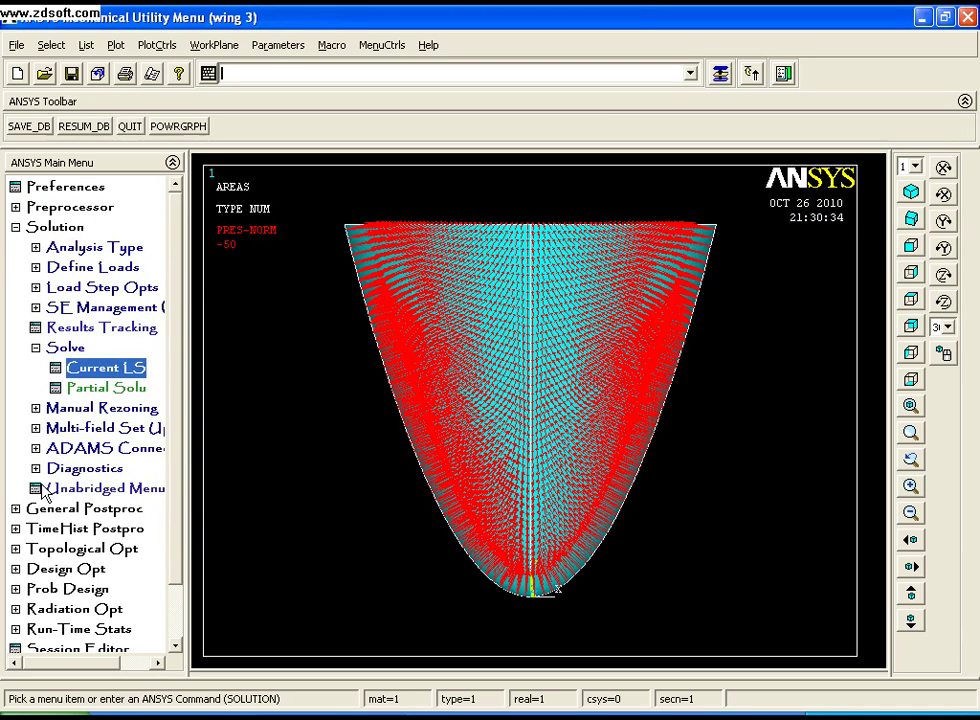
Plot the nodal displacement vector sum contour for mode 5 at 168.924 Hz
{"action": "left_click", "coordinate": [85, 508]}
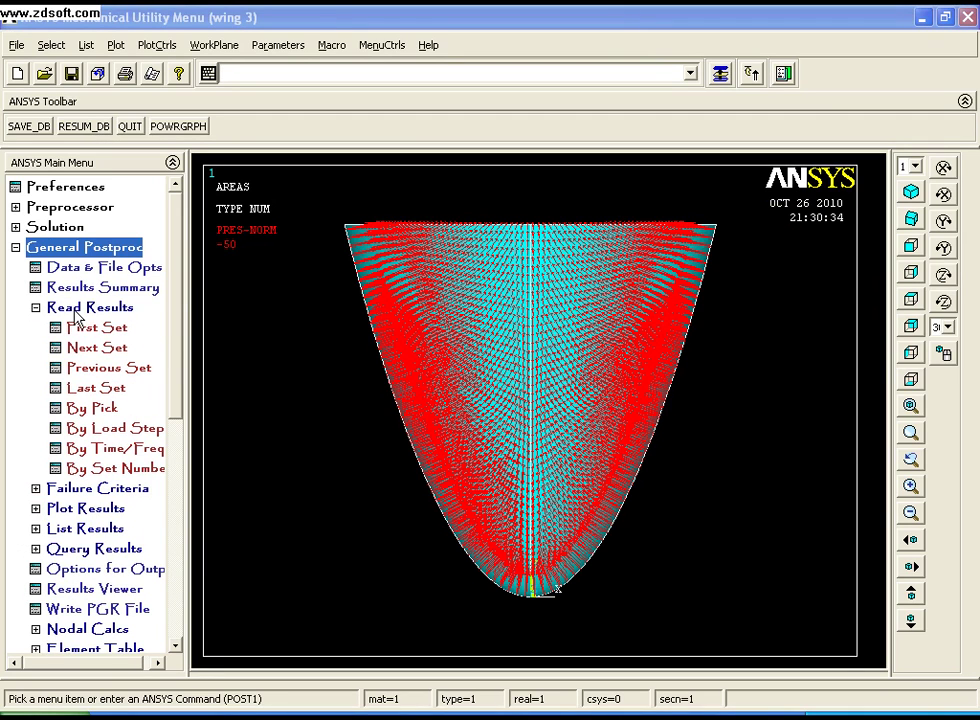
{"action": "left_click", "coordinate": [82, 508]}
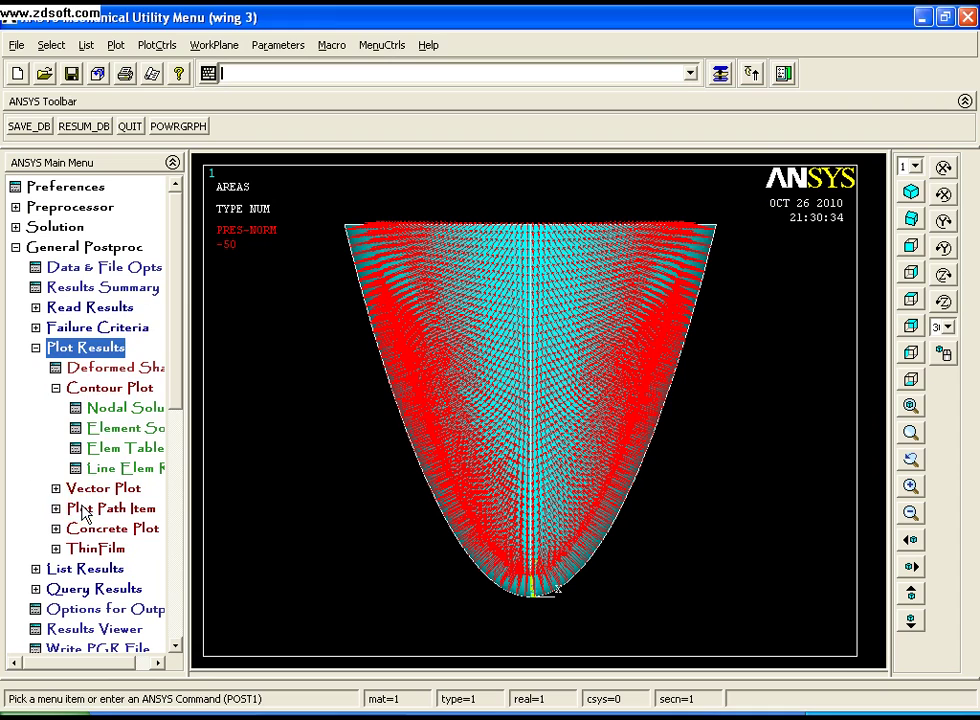
{"action": "left_click", "coordinate": [125, 407]}
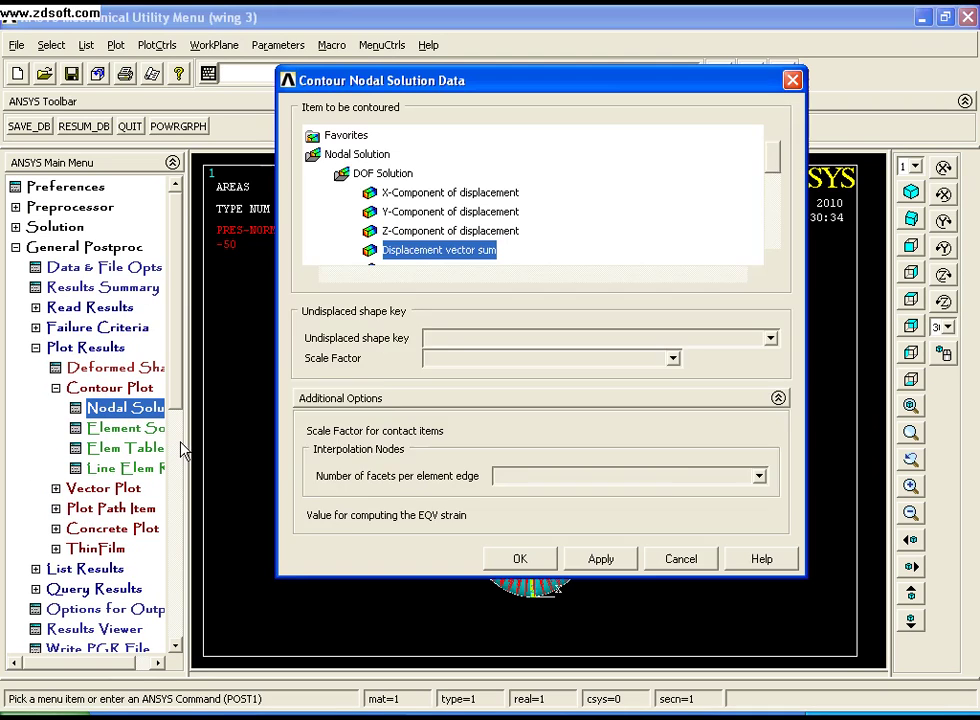
{"action": "left_click", "coordinate": [501, 562]}
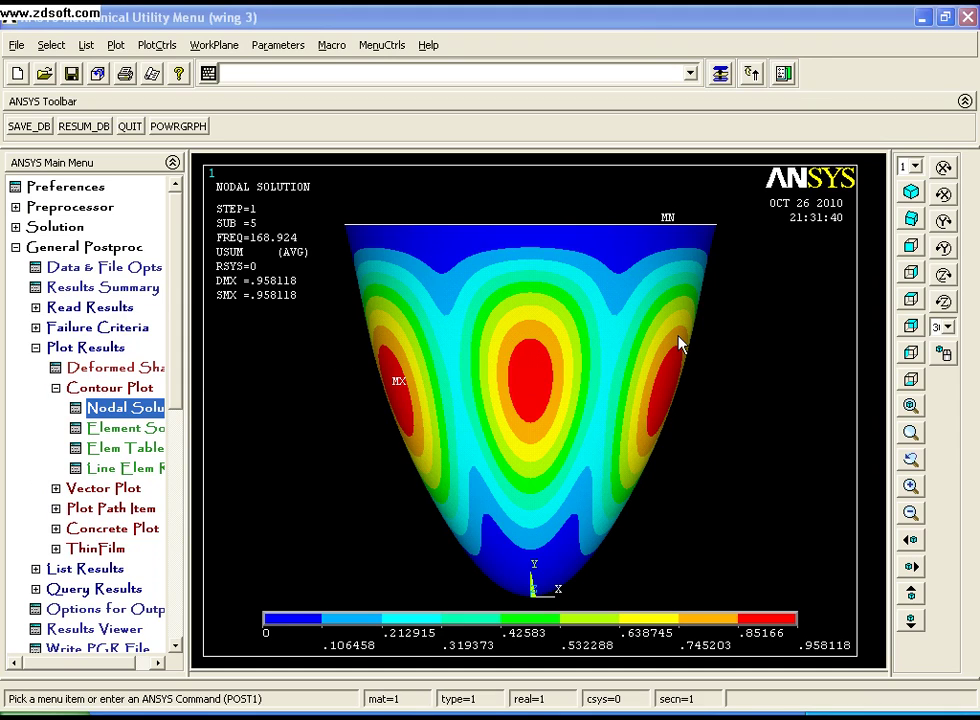
Start a new analysis and set its type to Static
{"action": "left_click", "coordinate": [56, 227]}
{"action": "left_click", "coordinate": [76, 247]}
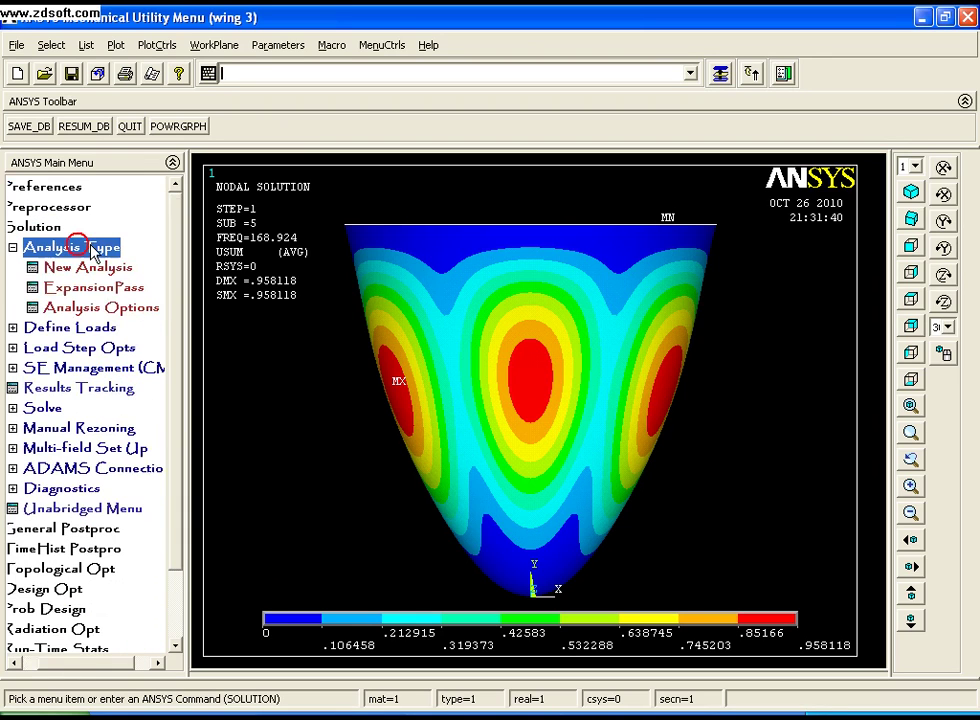
{"action": "left_click", "coordinate": [90, 270]}
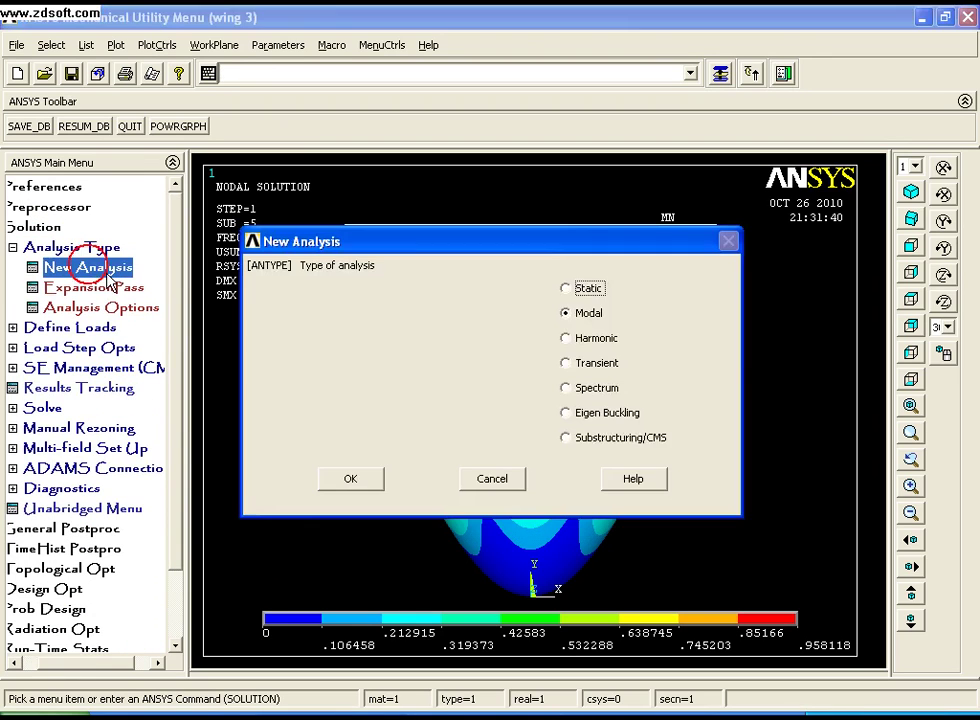
{"action": "left_click", "coordinate": [588, 289]}
{"action": "left_click", "coordinate": [355, 479]}
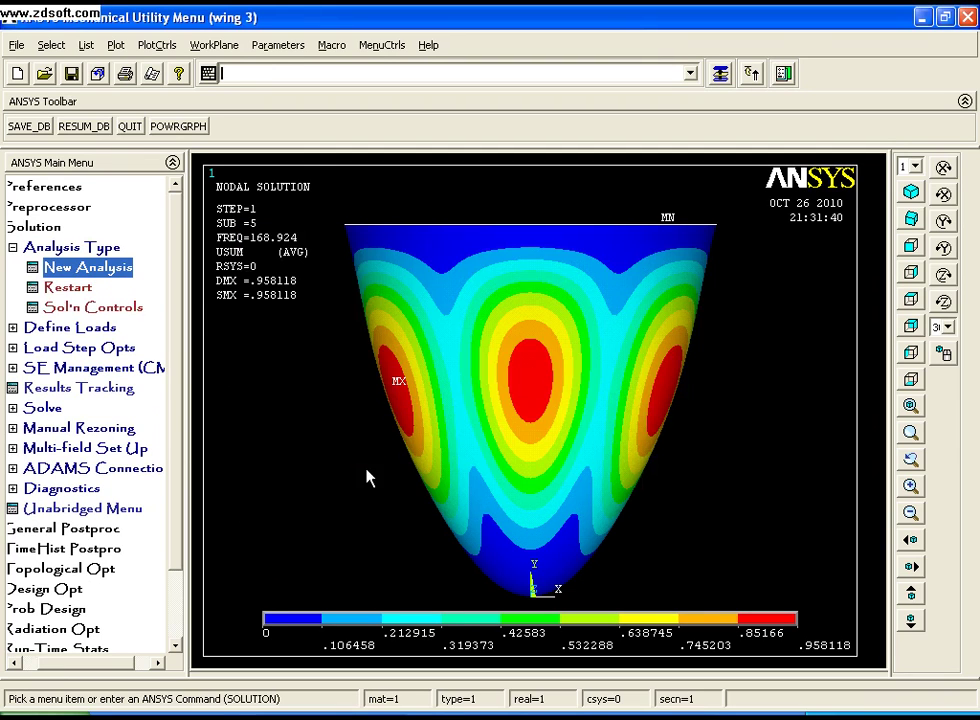
Solve the current load step statically and close the Note and /STATUS window
{"action": "left_click", "coordinate": [45, 407]}
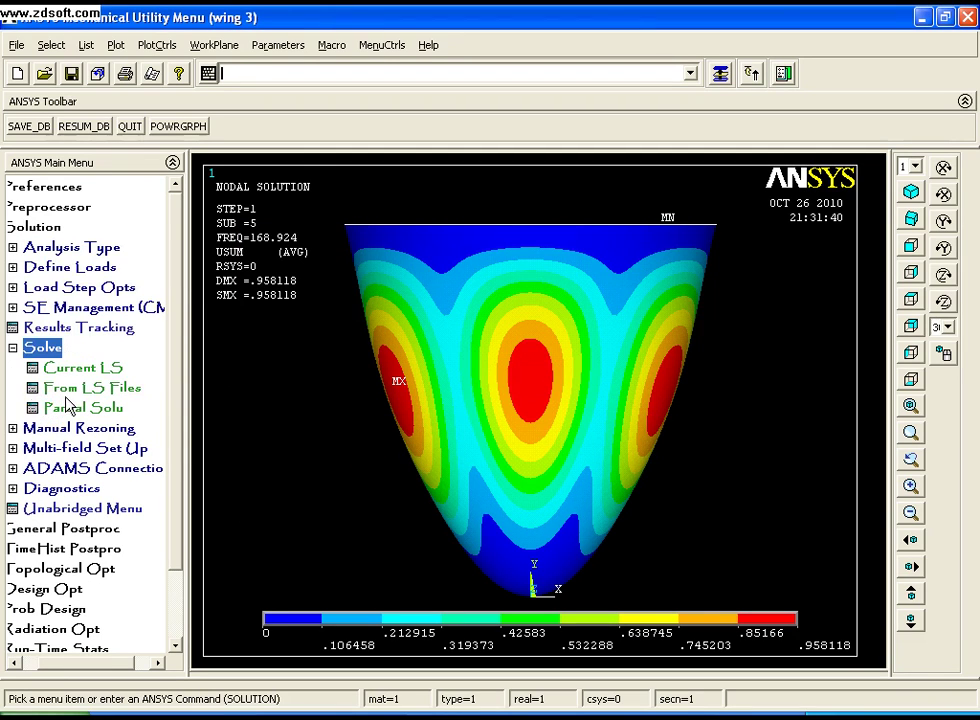
{"action": "left_click", "coordinate": [83, 370]}
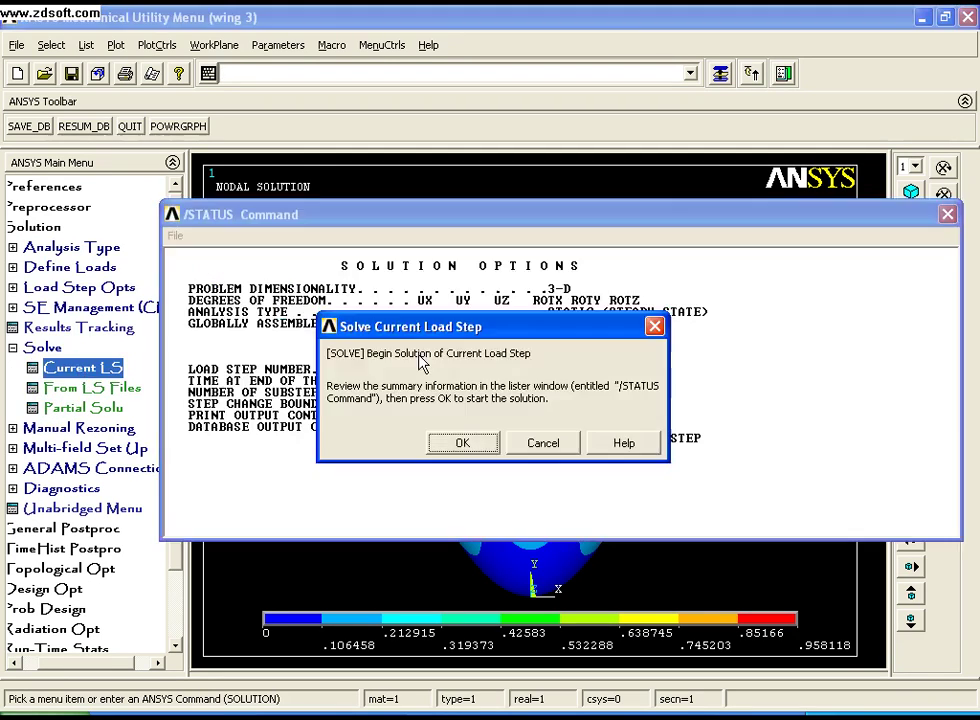
{"action": "left_click", "coordinate": [462, 442]}
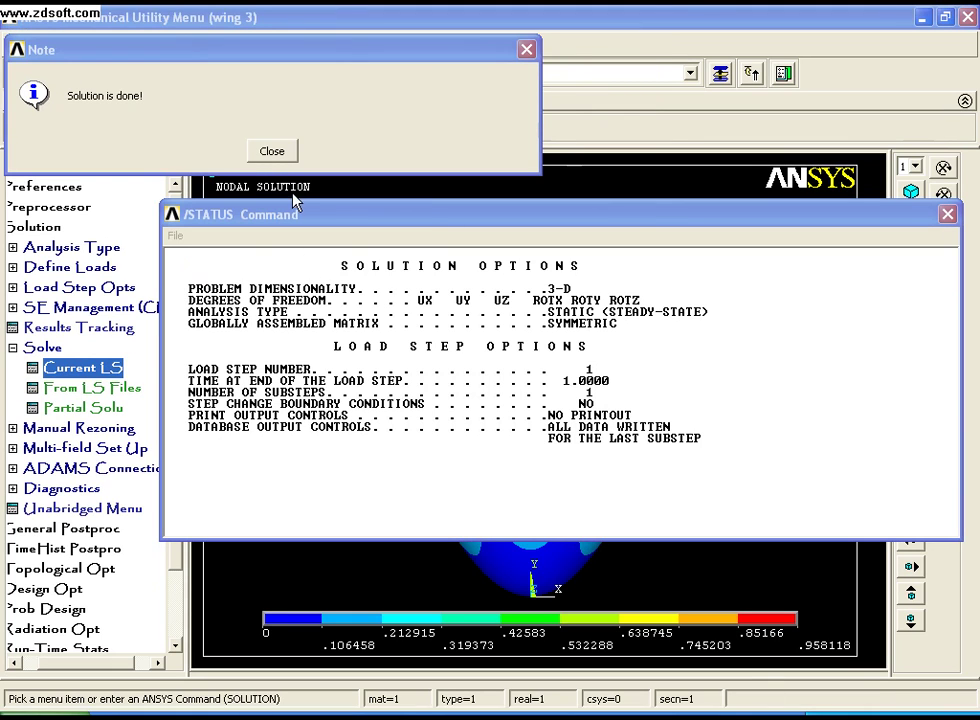
{"action": "left_click", "coordinate": [272, 152]}
{"action": "left_click_drag", "start_coordinate": [433, 212], "coordinate": [304, 236]}
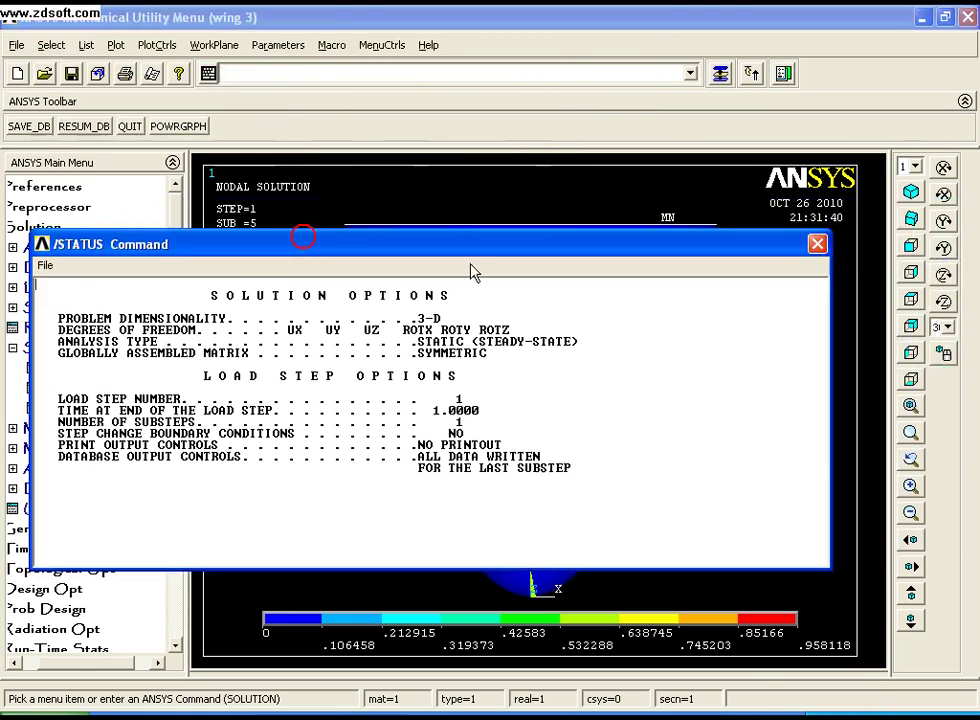
{"action": "left_click", "coordinate": [813, 244]}
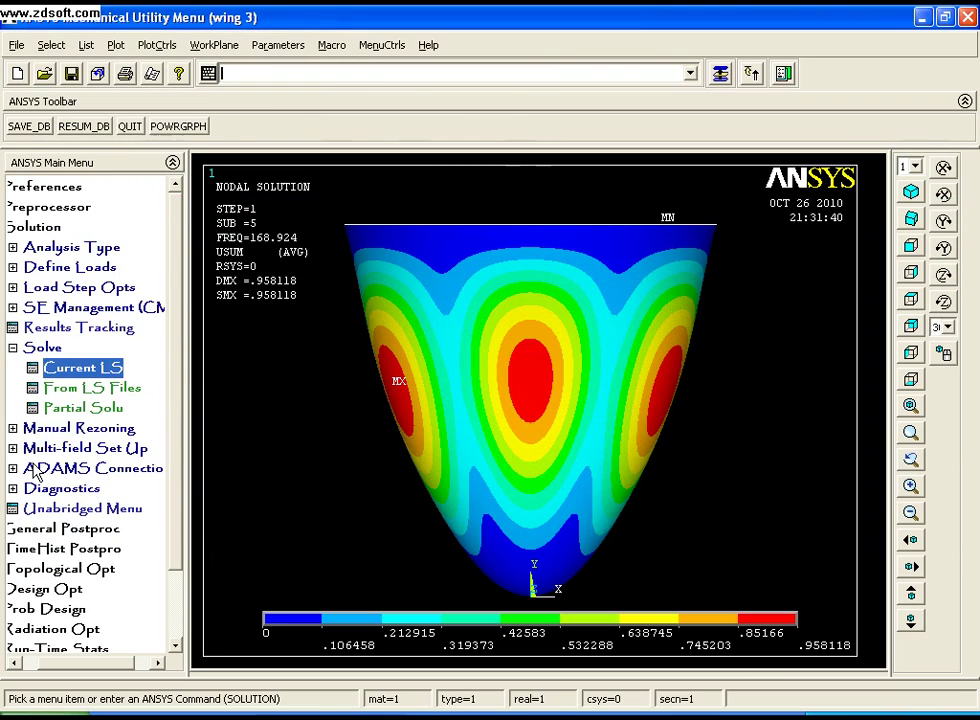
Plot the load step 1 nodal displacement sum contour, maximum .502E-04 near the top rim
{"action": "left_click", "coordinate": [24, 349]}
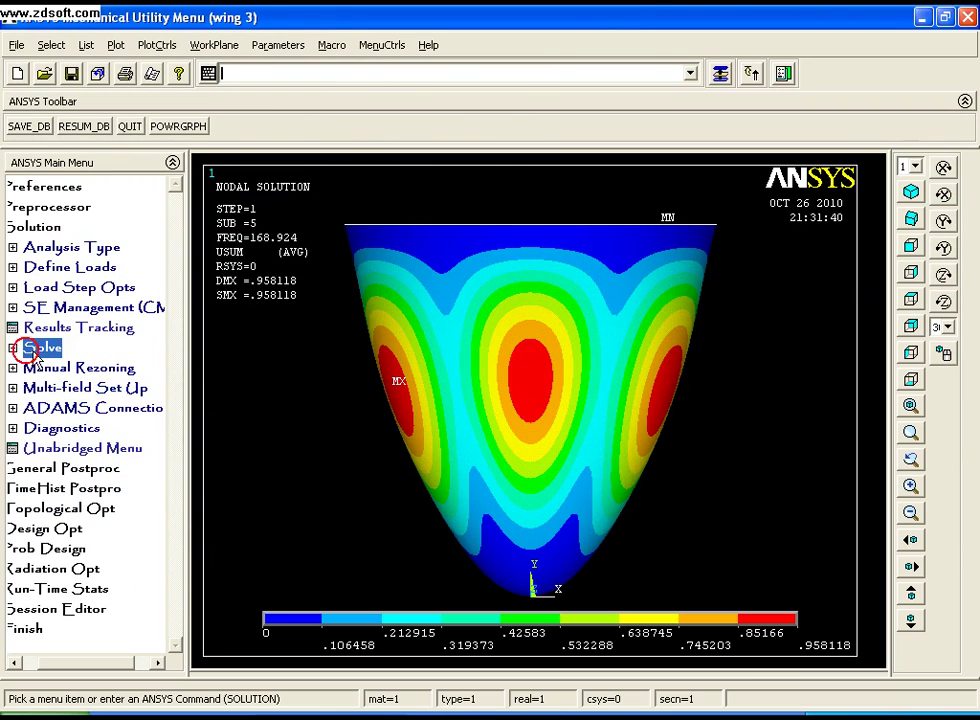
{"action": "left_click", "coordinate": [48, 468]}
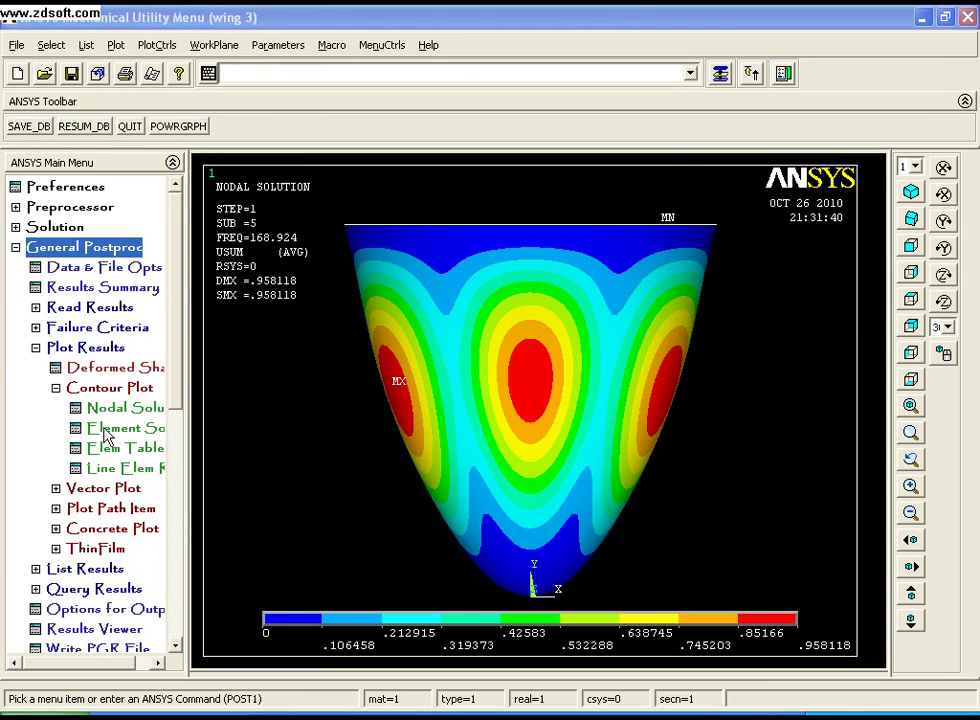
{"action": "left_click", "coordinate": [148, 408]}
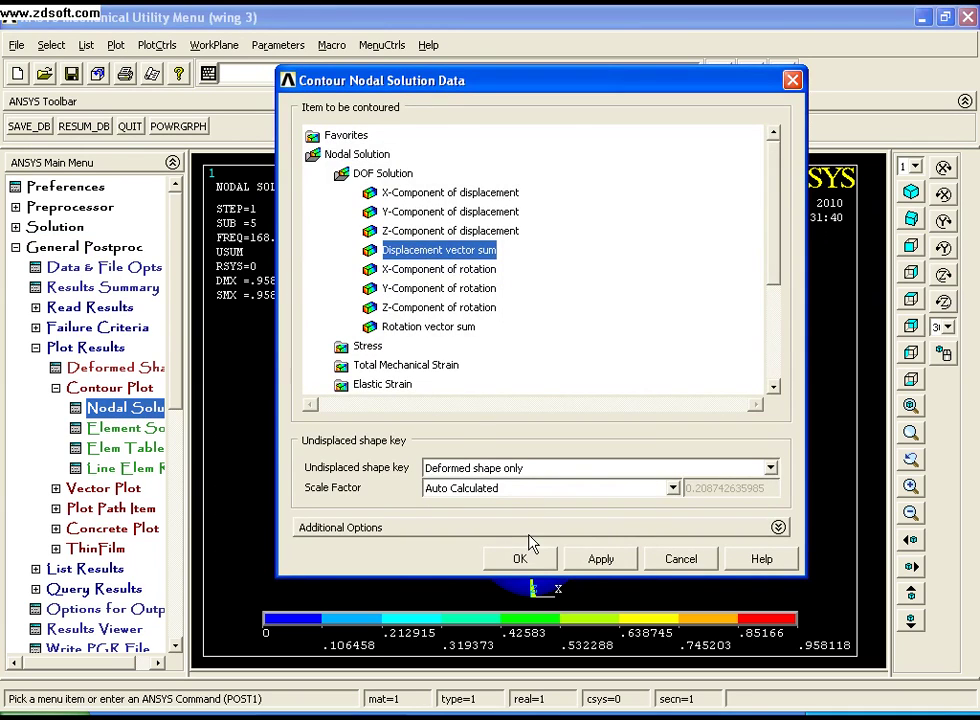
{"action": "left_click", "coordinate": [522, 556]}
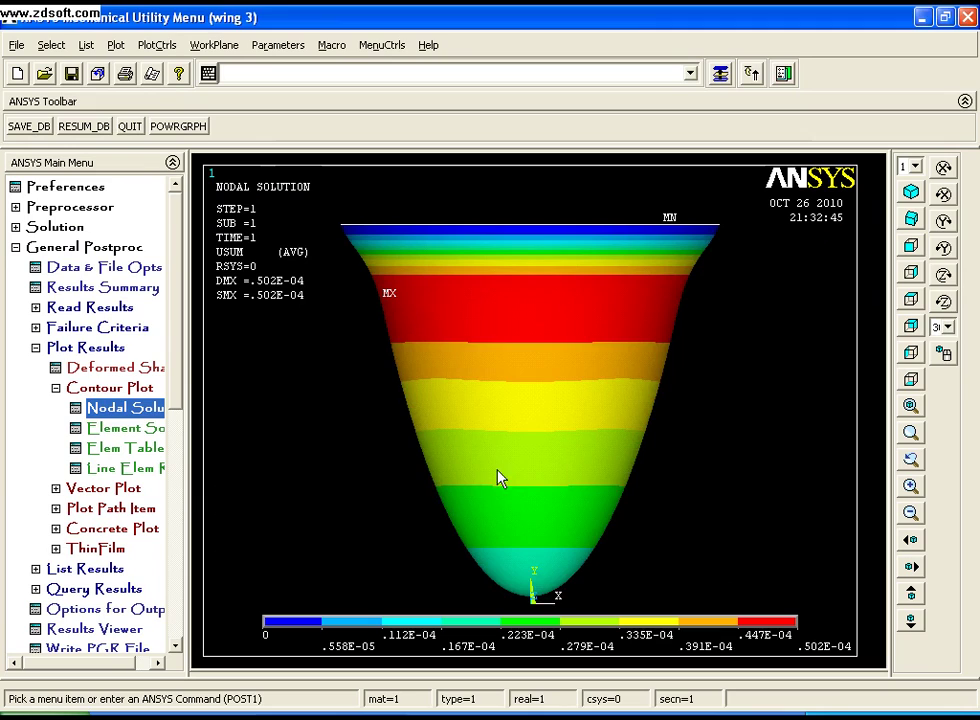